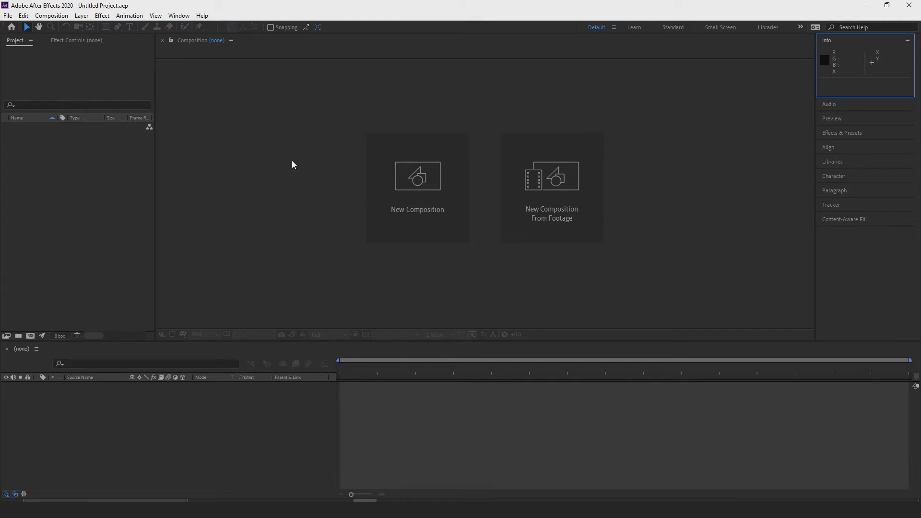
Open the project settings and examine the available video rendering acceleration options.
click(4, 17)
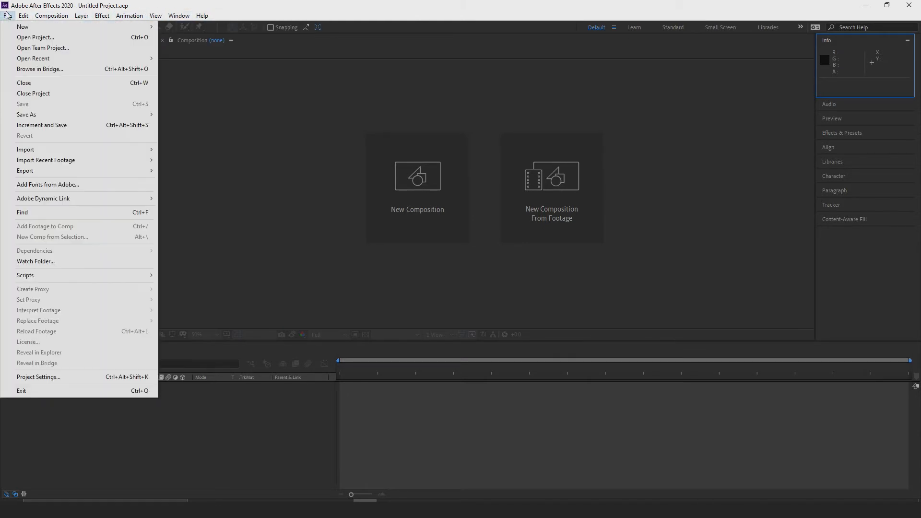
mouse_move(37, 31)
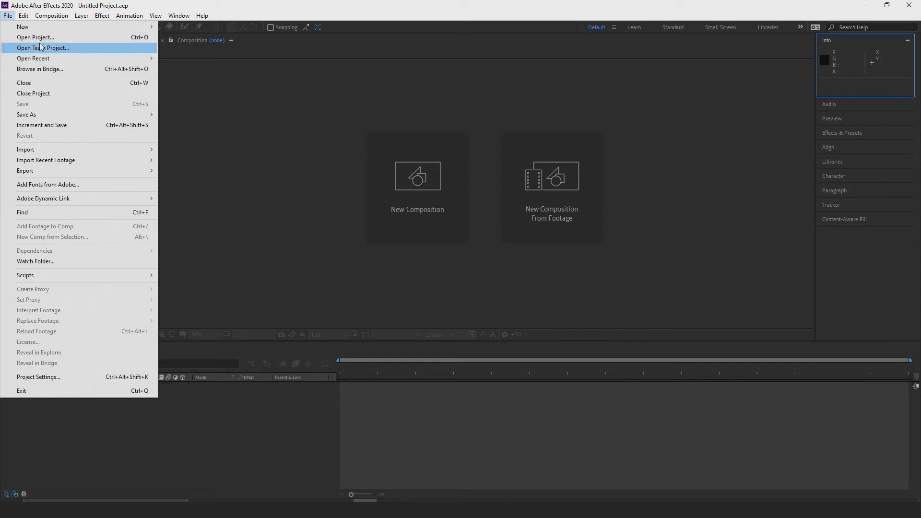
mouse_move(48, 116)
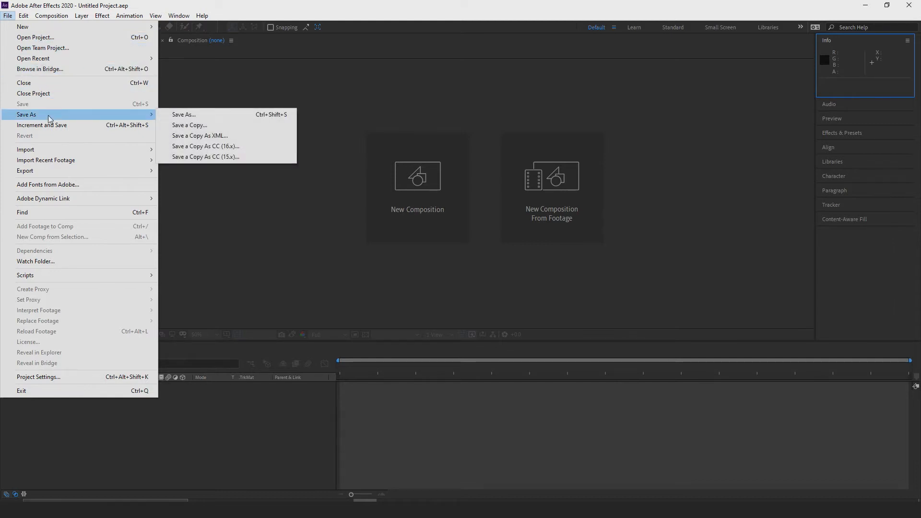
mouse_move(80, 171)
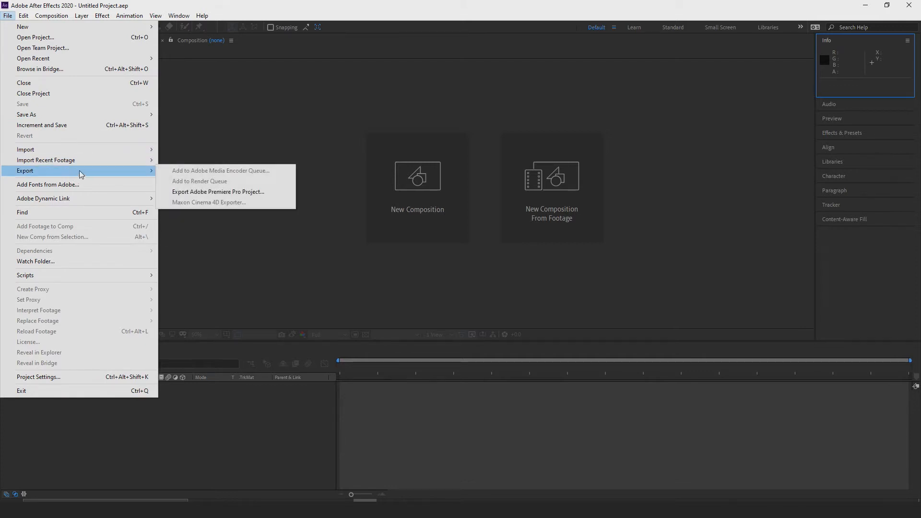
click(69, 378)
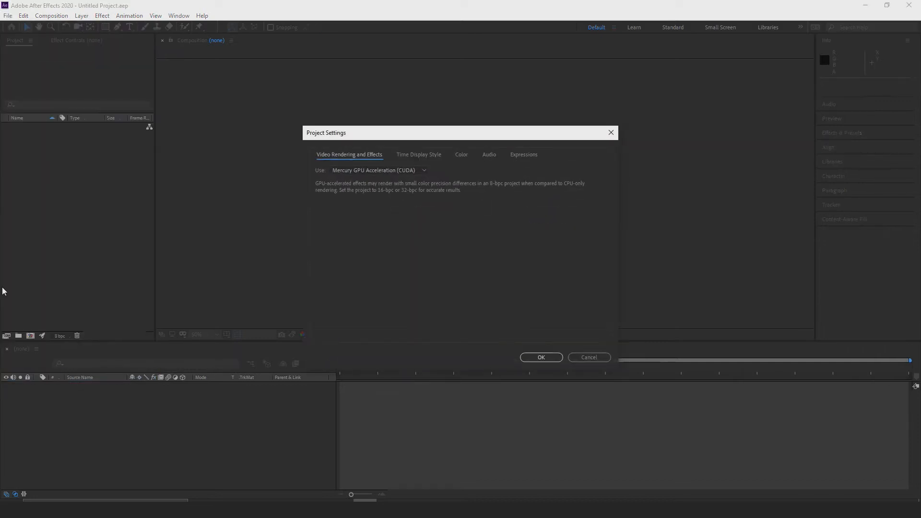
drag(382, 137, 369, 93)
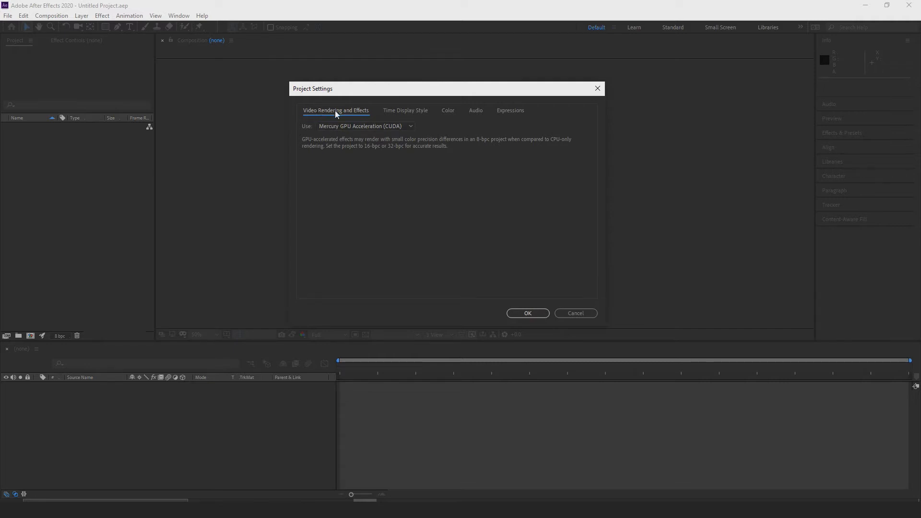
click(394, 127)
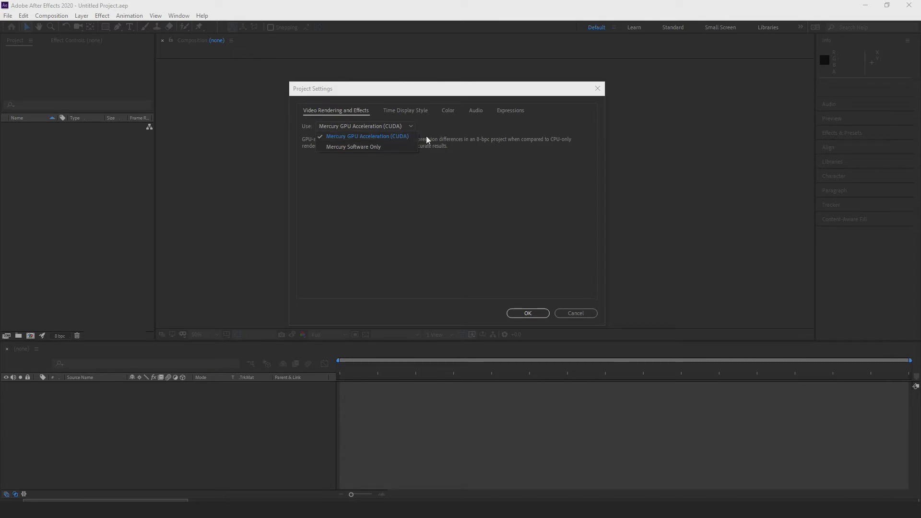
click(414, 128)
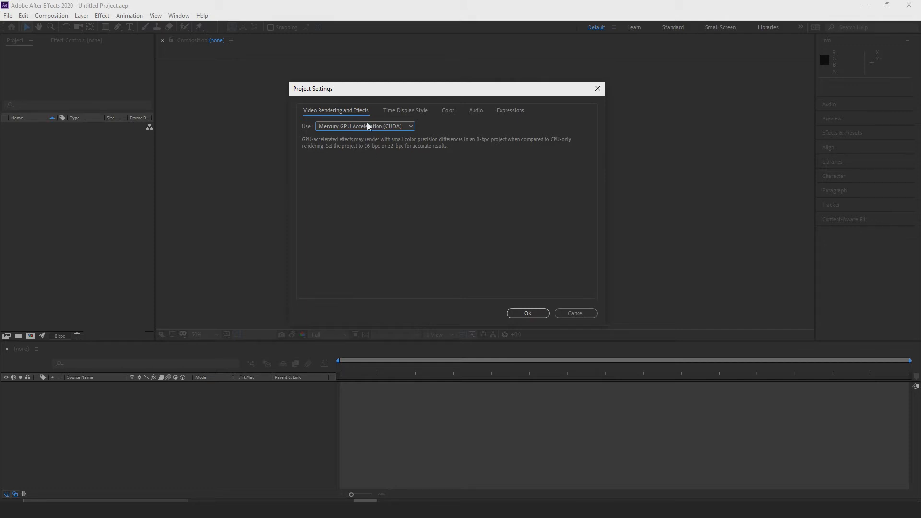
View the project's time display style settings, close the settings, and undo the project settings change.
click(401, 112)
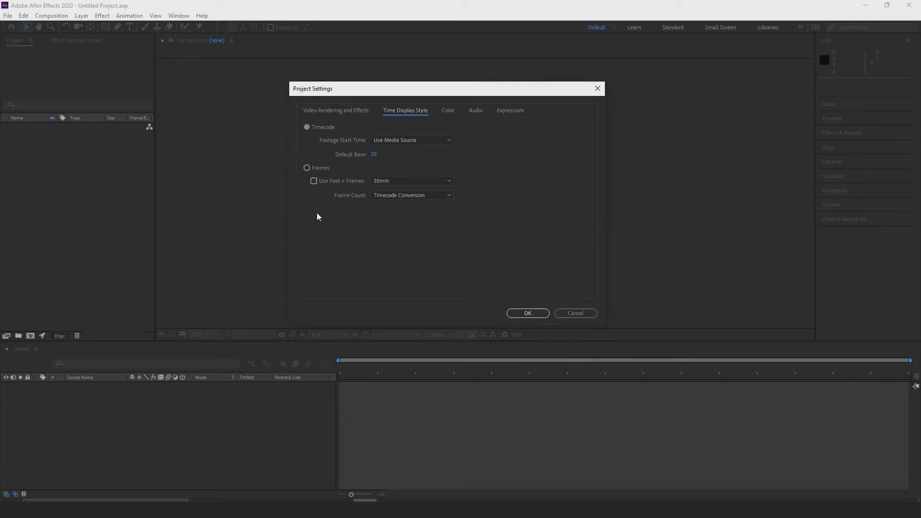
click(528, 313)
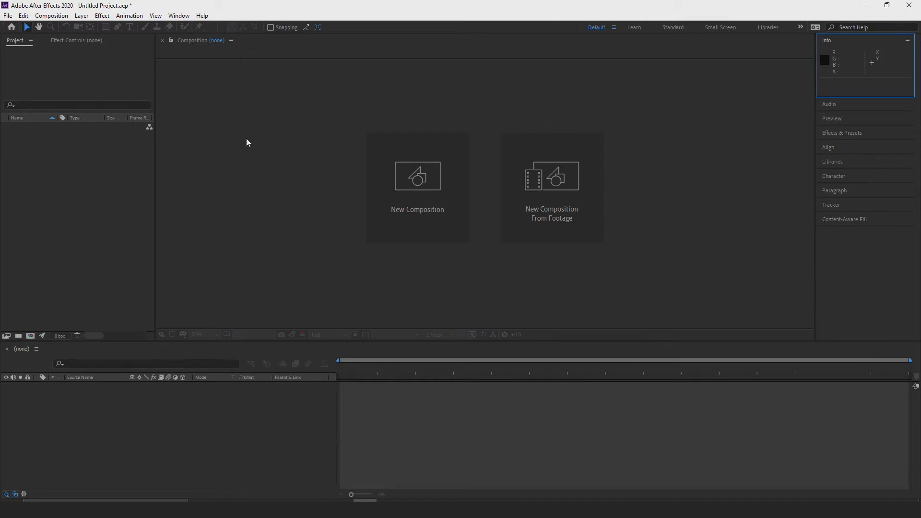
click(260, 149)
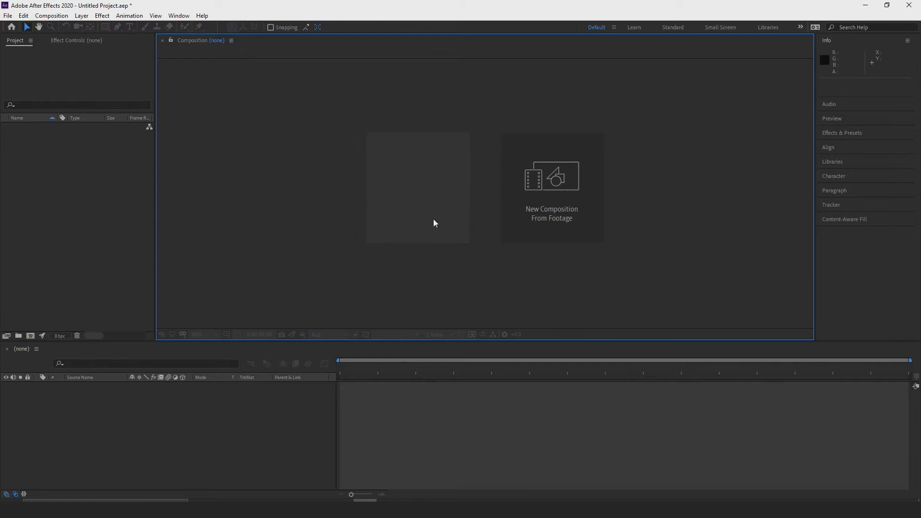
key(ctrl+z)
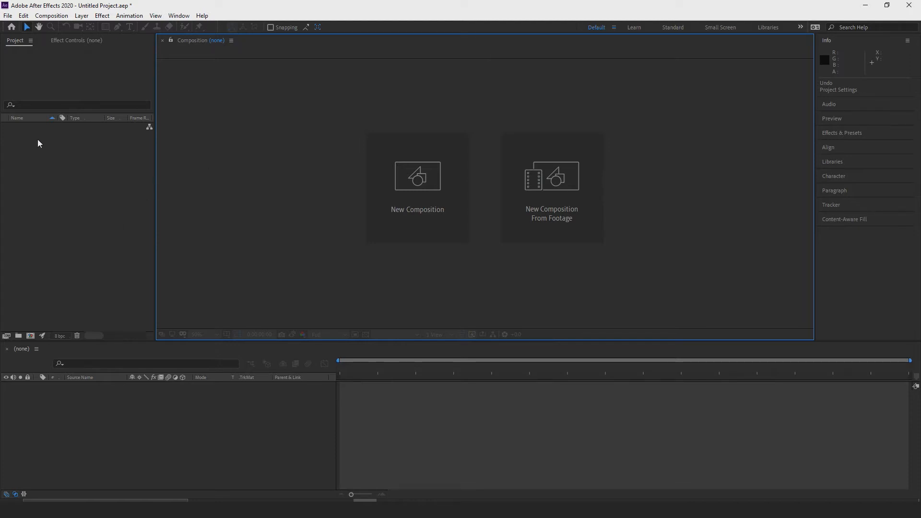
Open the file import dialog, close it without importing anything, and look over the available import types.
key(ctrl+i)
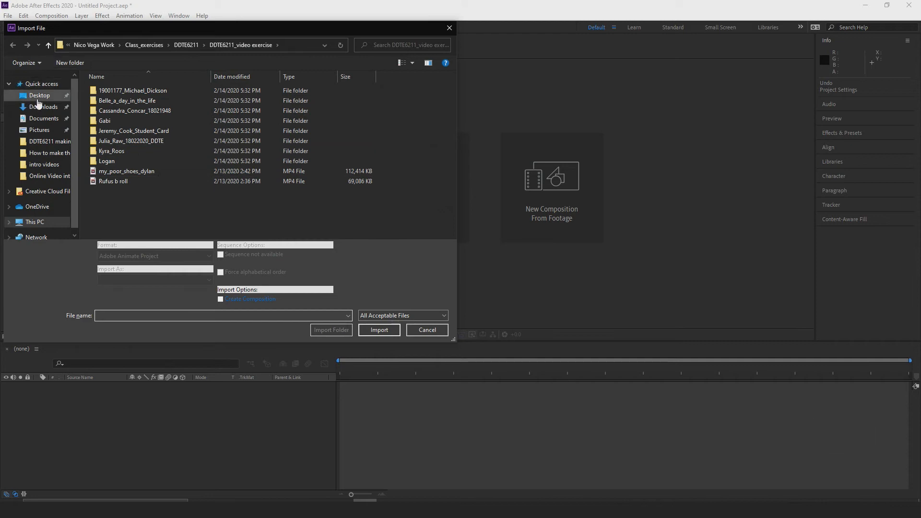
drag(253, 27, 384, 56)
click(579, 57)
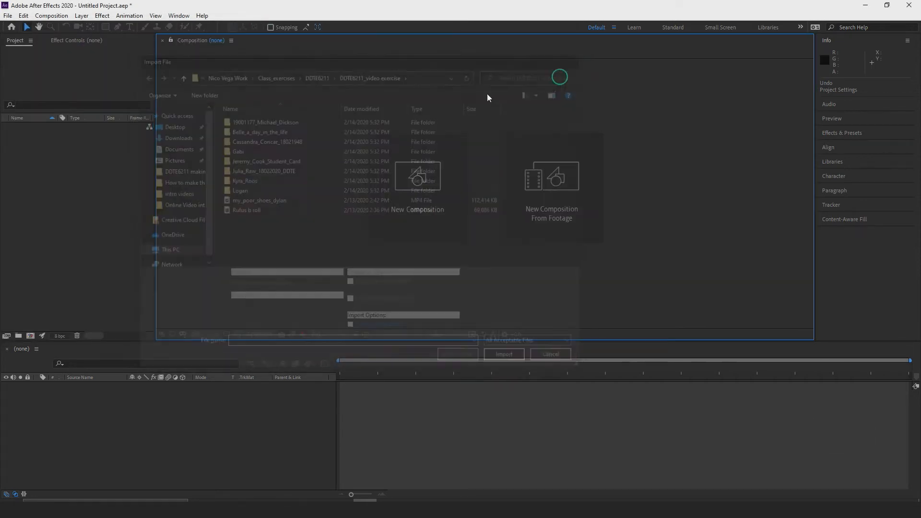
click(8, 16)
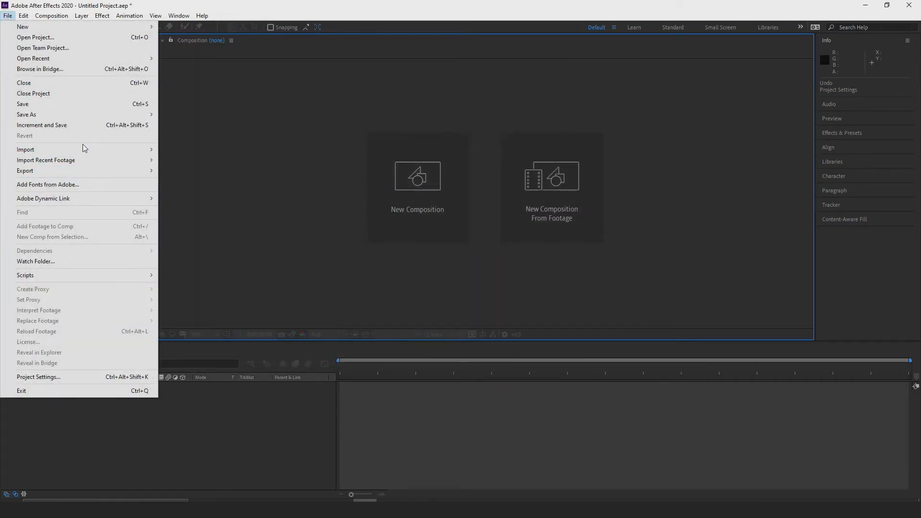
mouse_move(96, 148)
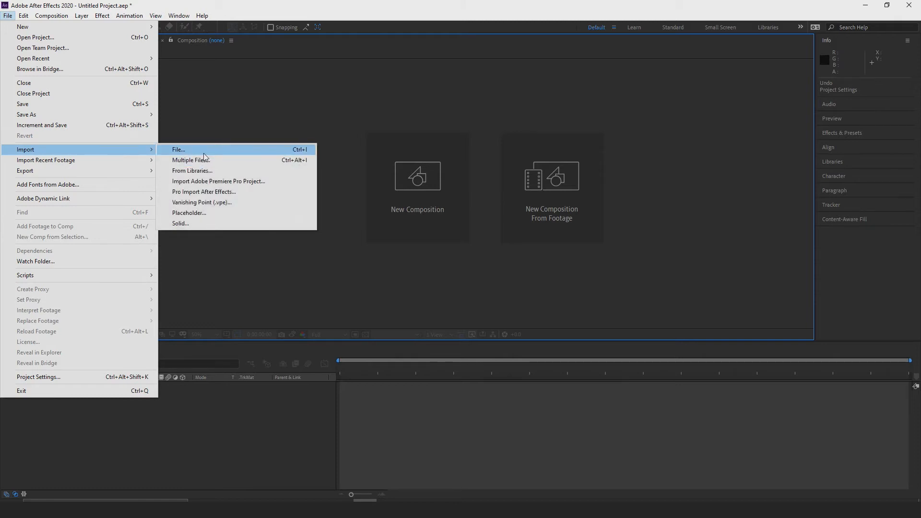
click(216, 115)
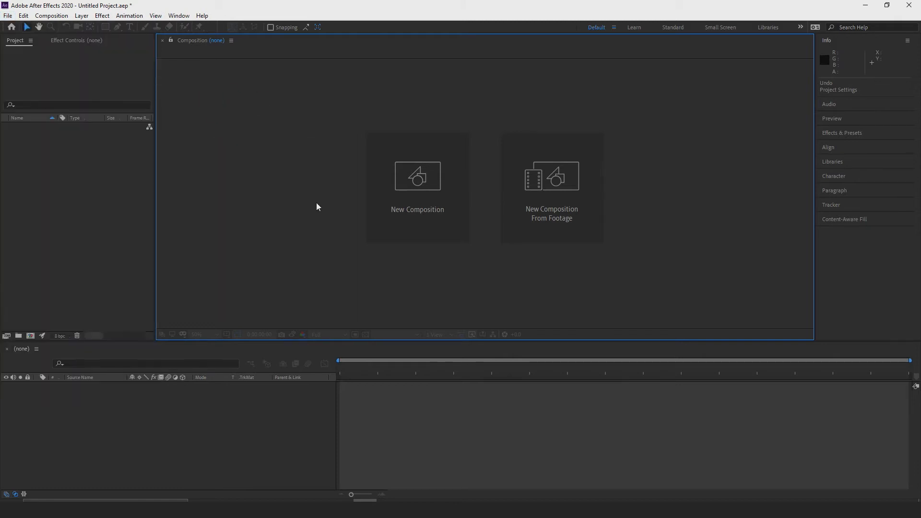
Start a new composition and name it Recap.
click(52, 16)
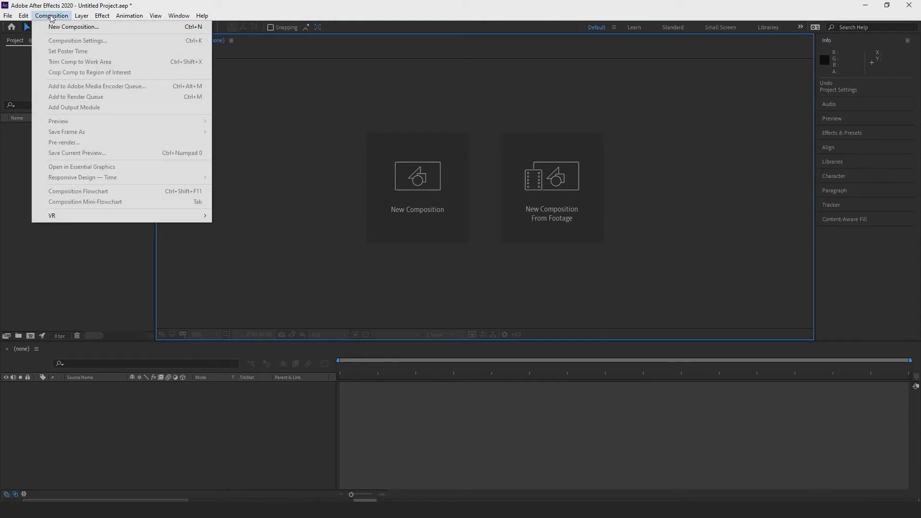
click(54, 26)
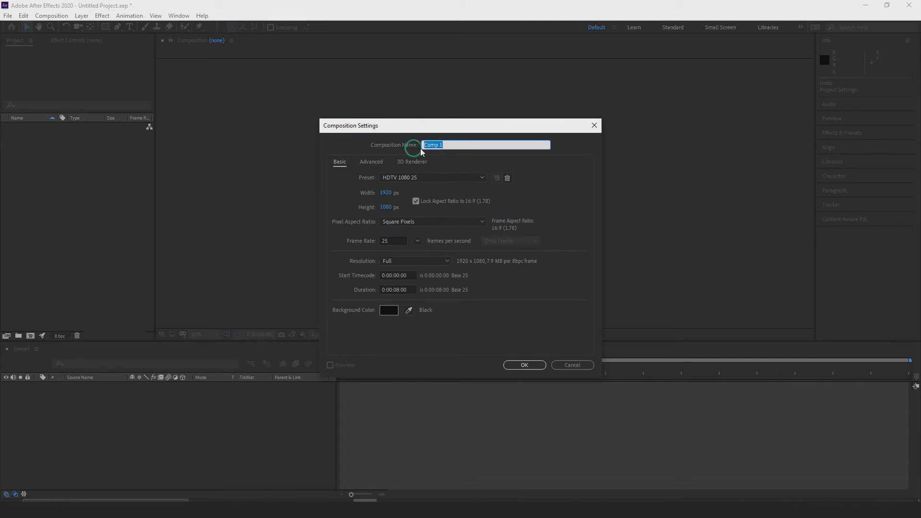
text(test)
key(BackSpace)
key(BackSpace)
key(BackSpace)
key(BackSpace)
key(BackSpace)
key(BackSpace)
text(Reca)
key(BackSpace)
text(cap)
Unlock the composition's aspect ratio and change its width to 1942 px.
click(436, 178)
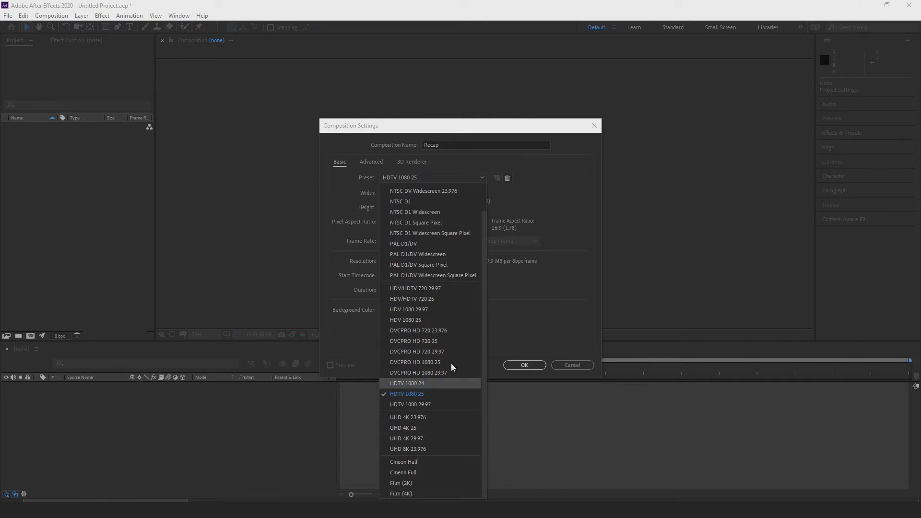
click(535, 204)
click(417, 201)
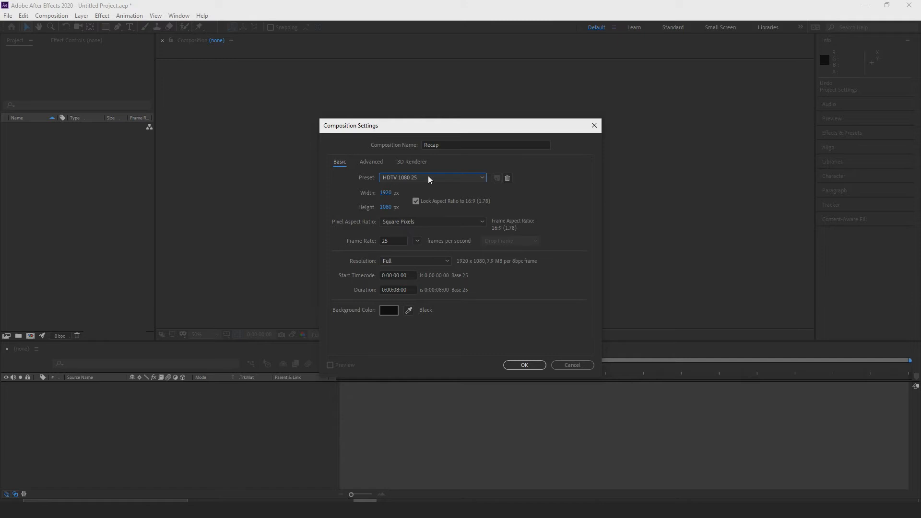
click(416, 201)
drag(387, 193, 397, 194)
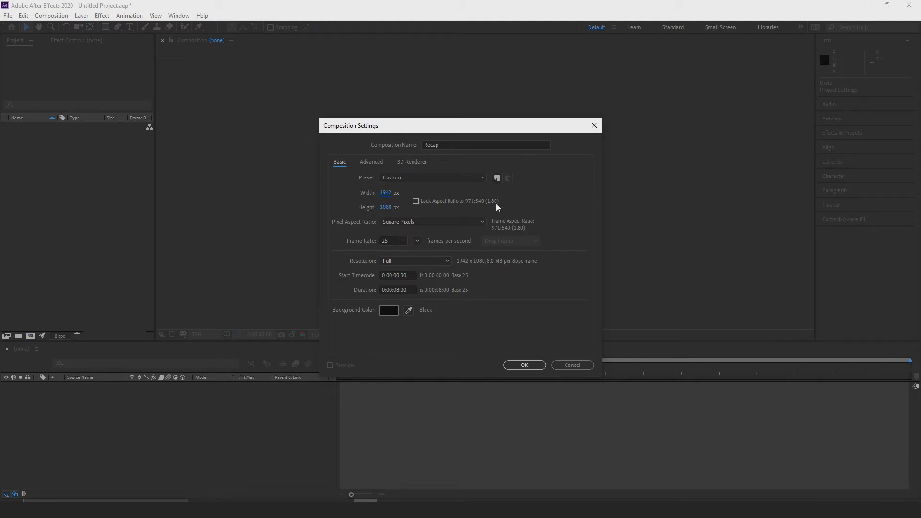
Apply the HDTV 1080 25 preset to the composition and view the pixel aspect ratio choices, keeping Square Pixels.
click(473, 178)
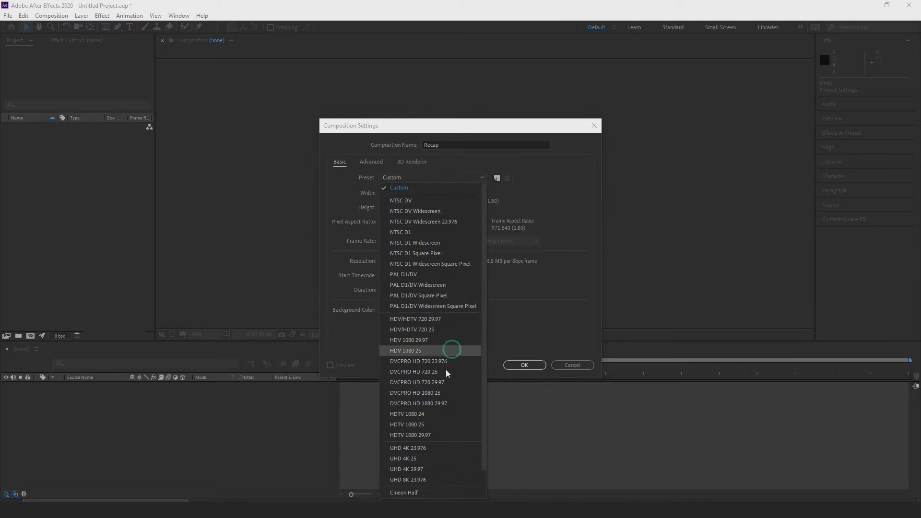
click(425, 424)
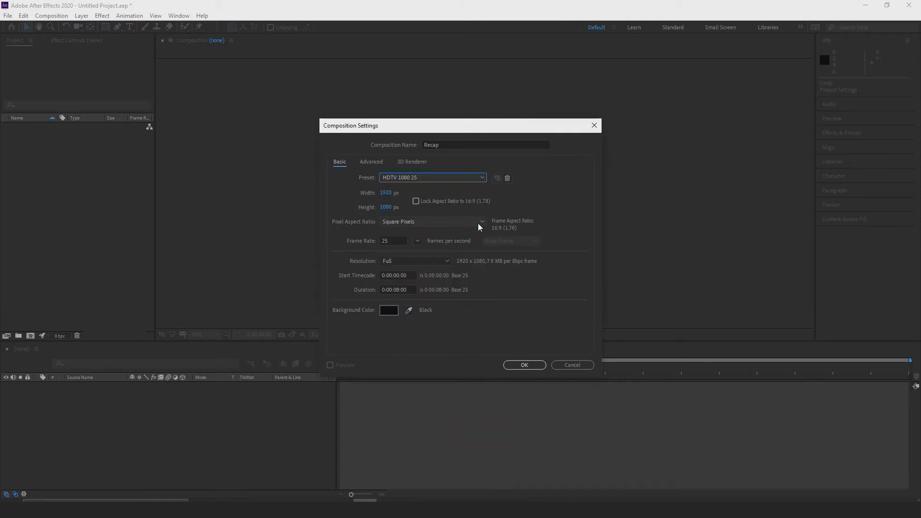
click(415, 221)
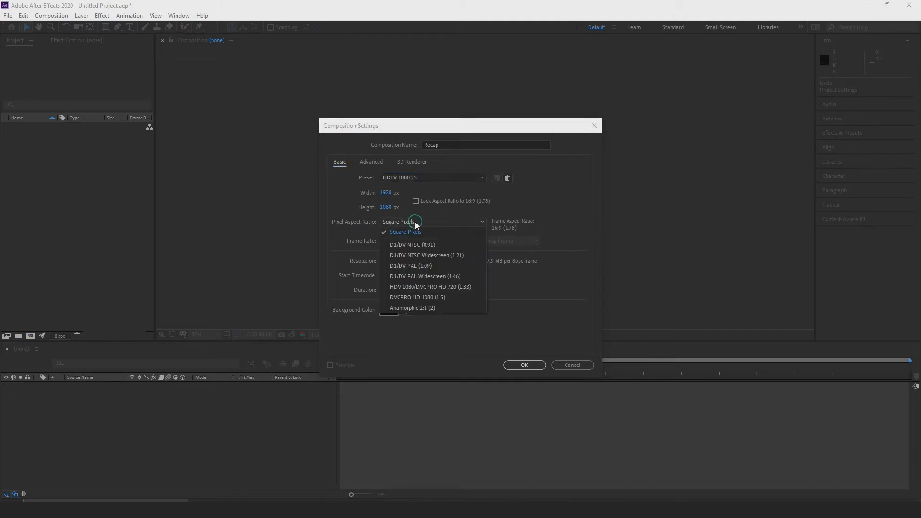
click(415, 221)
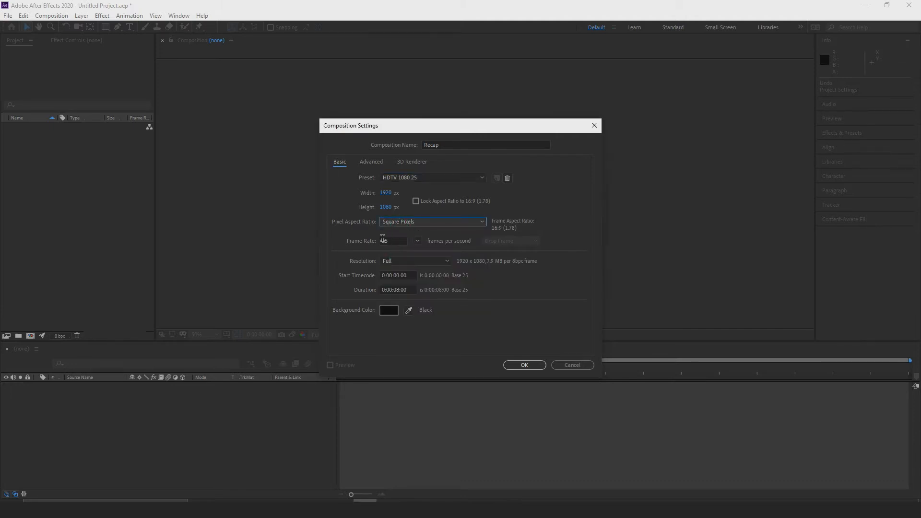
Set the composition's duration to 0:00:10:00 and create it.
click(406, 289)
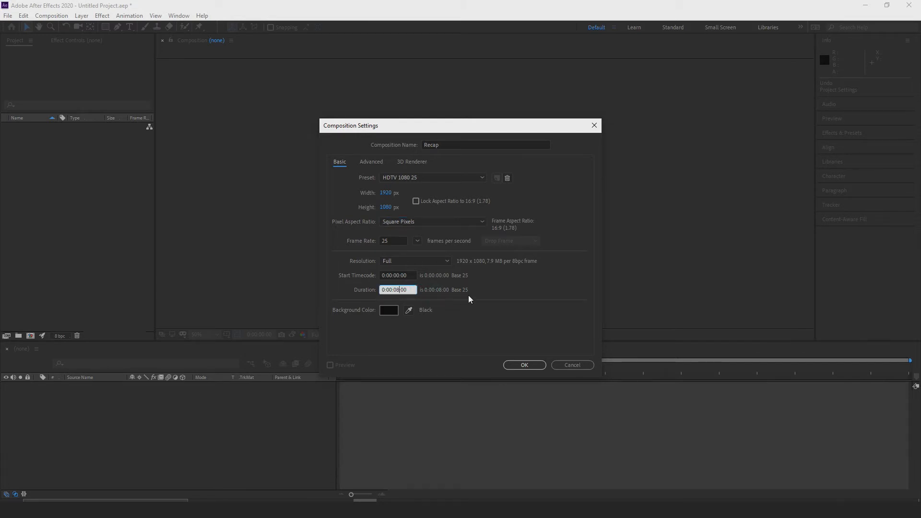
key(BackSpace)
key(BackSpace)
text(10)
click(518, 366)
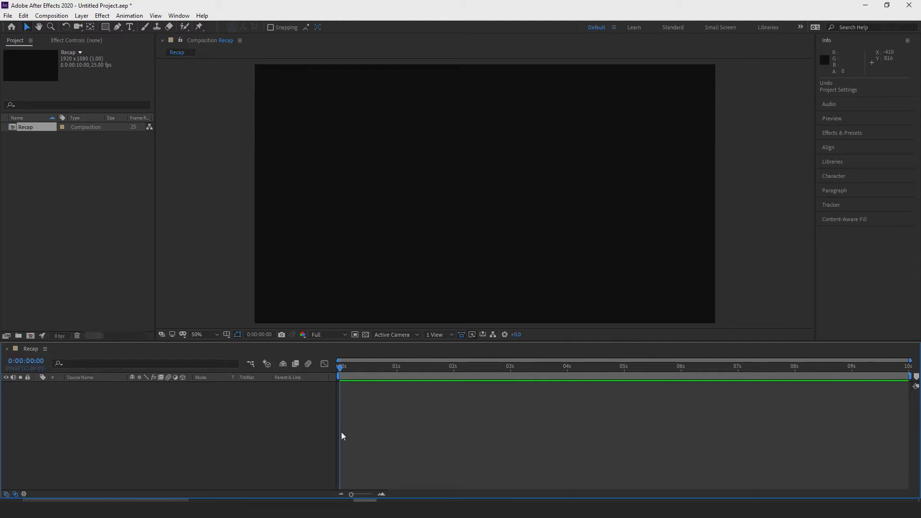
Move the playhead to 0:00:00:12 and switch the project's time display style to Frames.
drag(341, 369, 367, 367)
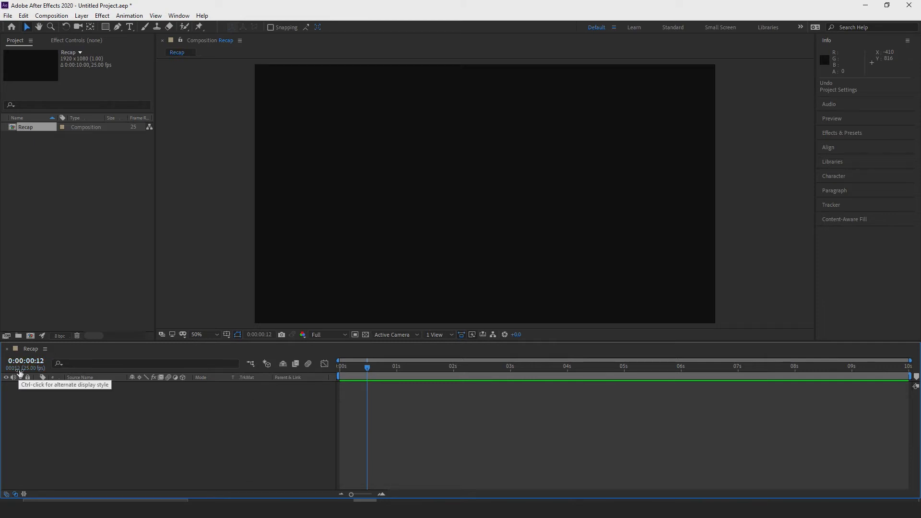
click(8, 15)
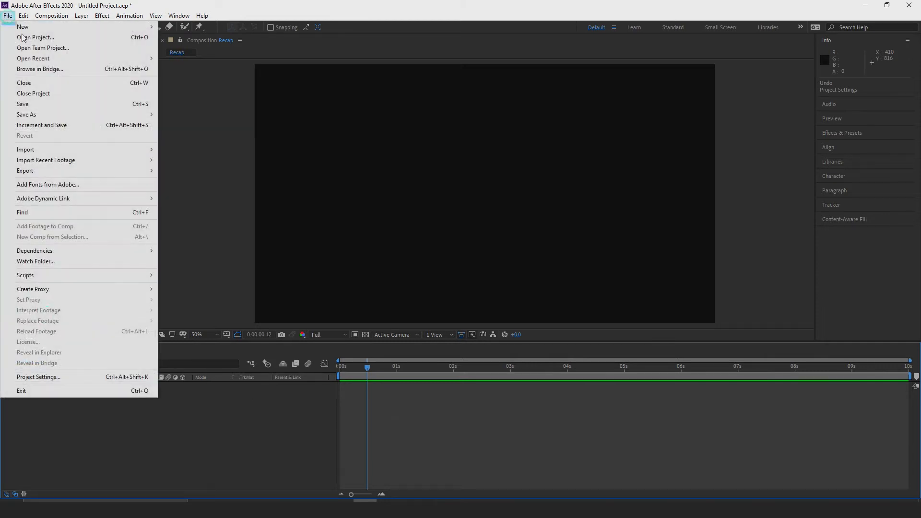
click(63, 376)
click(406, 111)
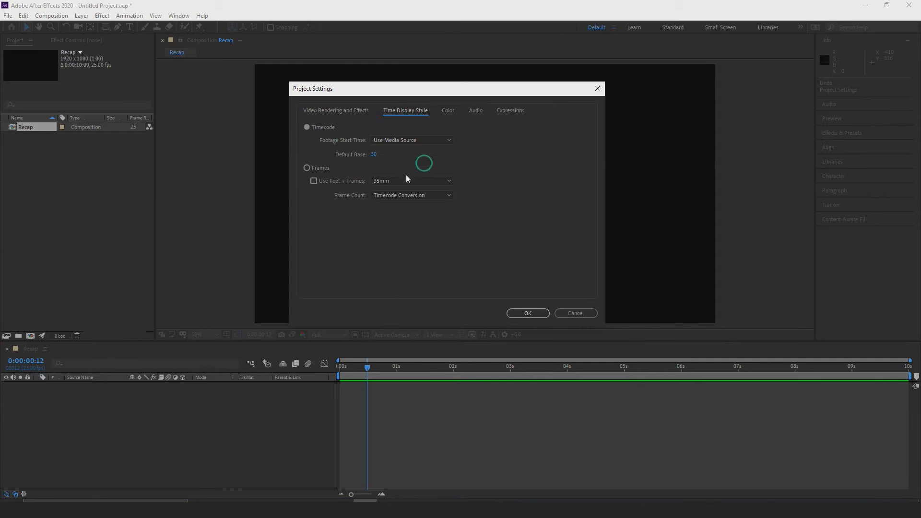
click(307, 168)
click(528, 313)
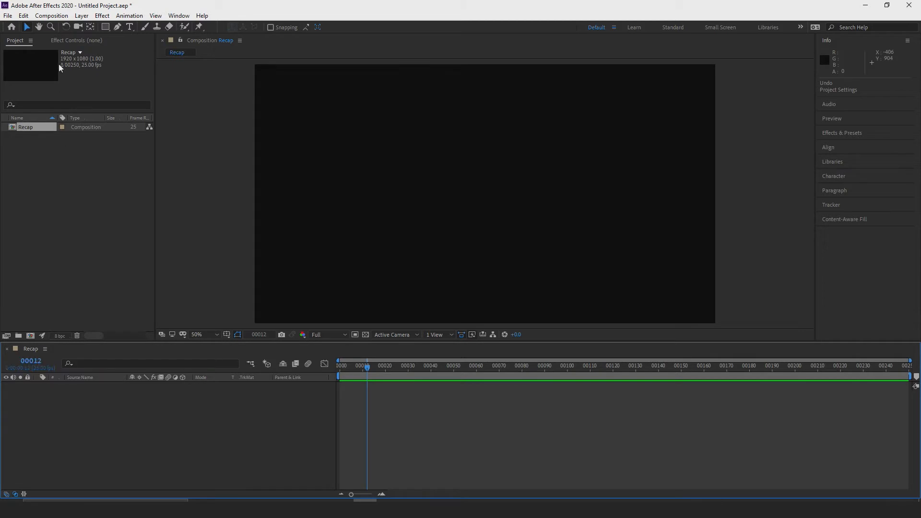
Switch the project's time display style back to Timecode.
click(8, 15)
click(38, 378)
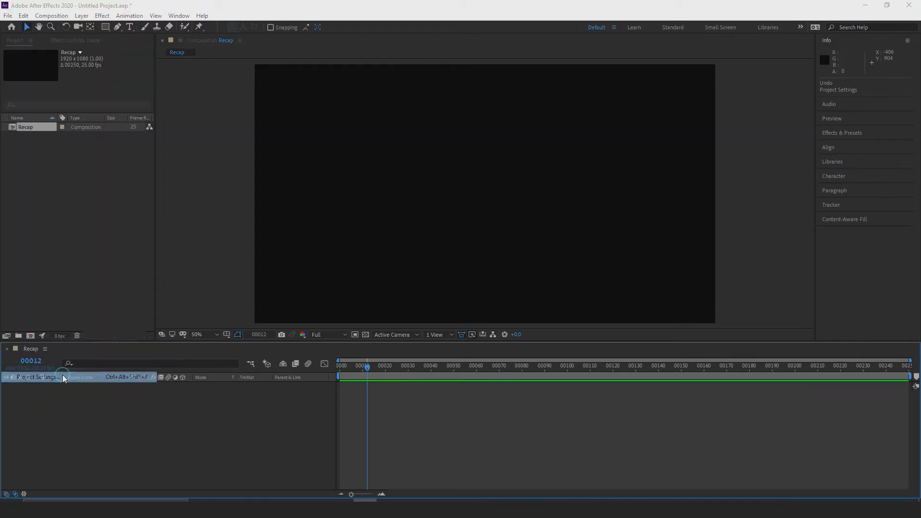
click(413, 111)
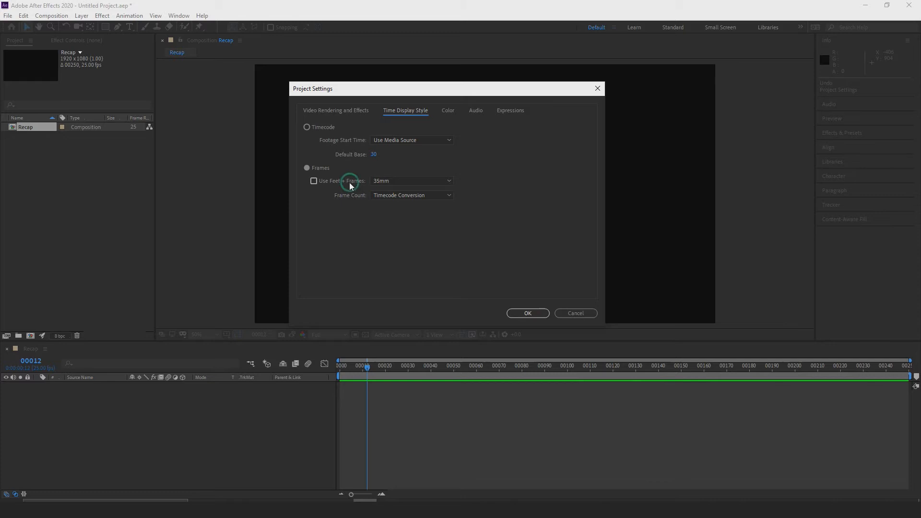
click(309, 127)
click(527, 313)
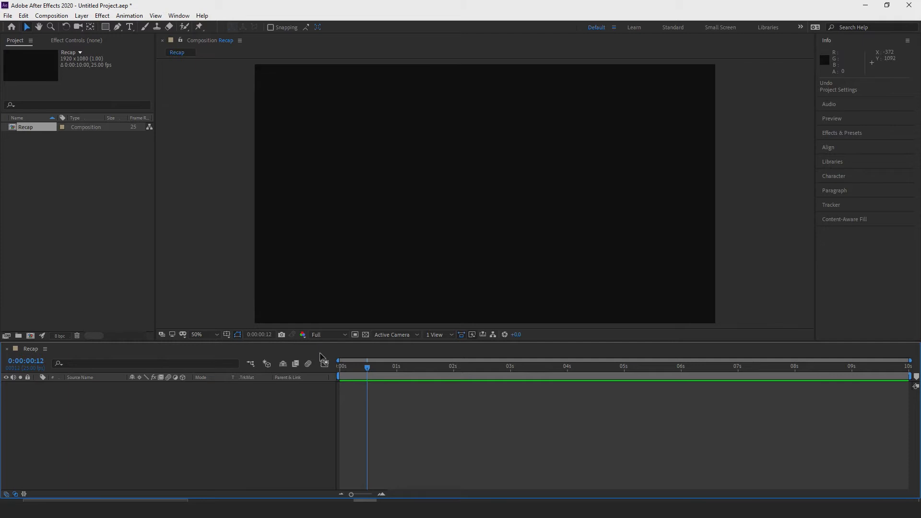
Return the playhead to 0:00:00:00 and preview the composition's transparency grid, leaving it switched off.
drag(367, 367, 331, 373)
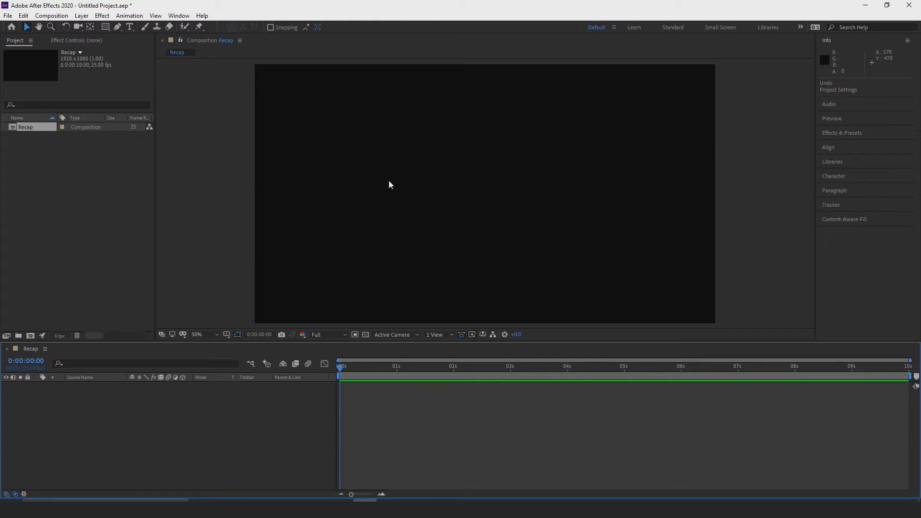
click(366, 335)
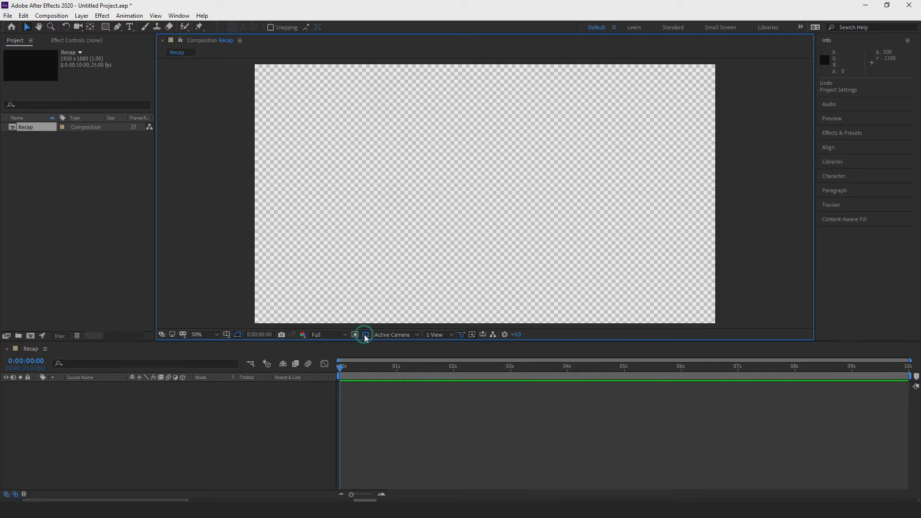
click(364, 335)
click(365, 335)
click(365, 335)
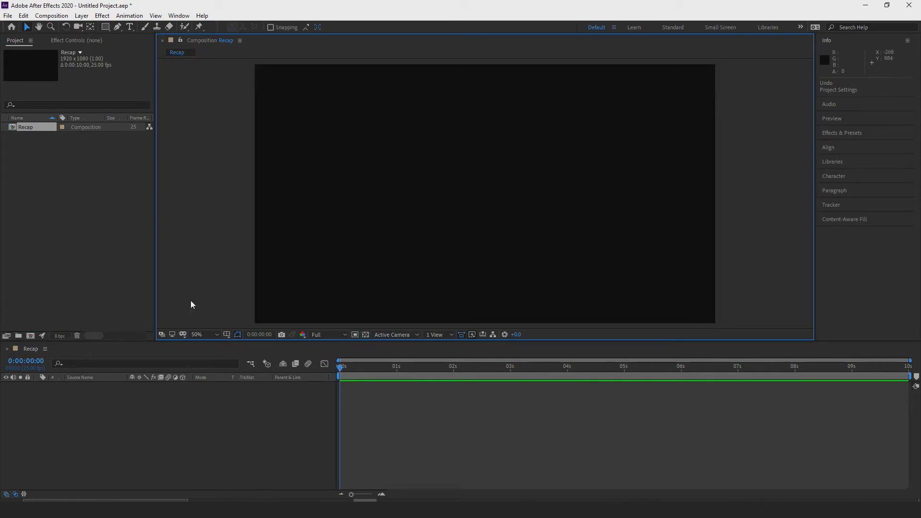
Add a new shape layer to the Recap composition.
click(82, 16)
mouse_move(134, 29)
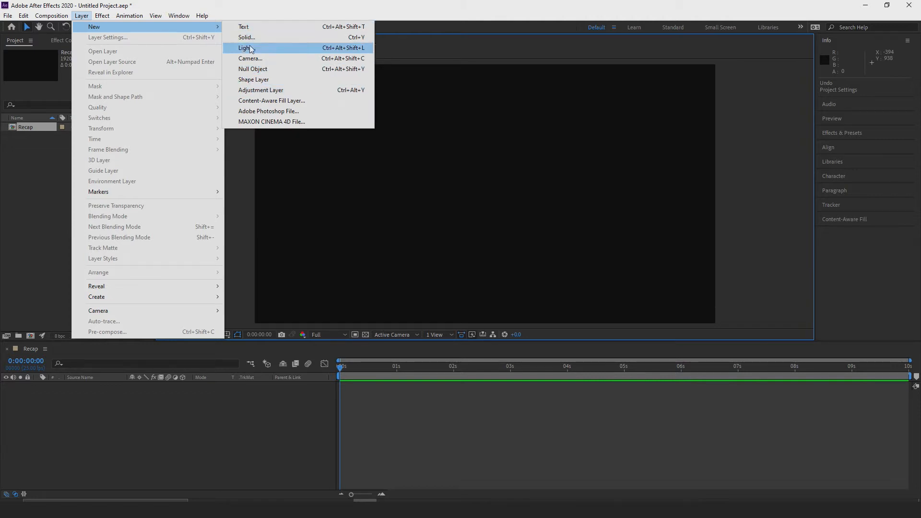
click(273, 83)
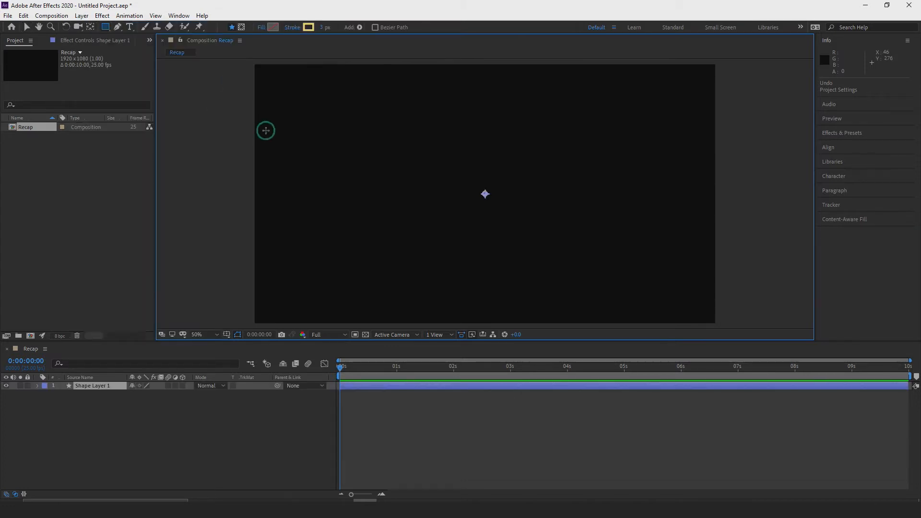
Rename the shape layer as square.
double_click(91, 385)
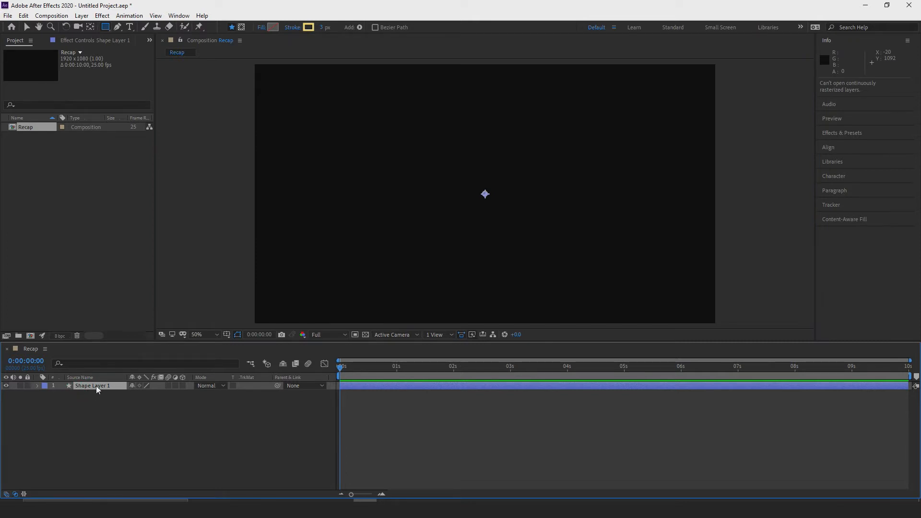
right_click(96, 386)
click(120, 369)
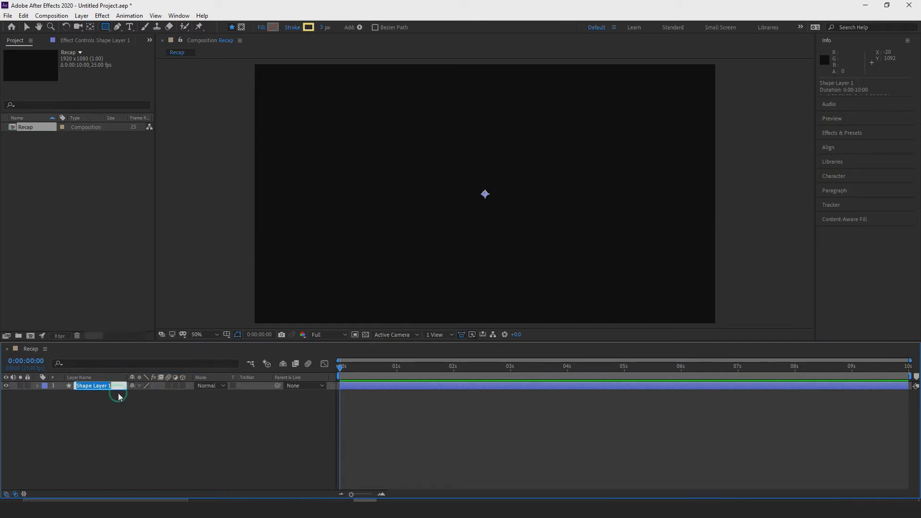
text(square)
click(153, 410)
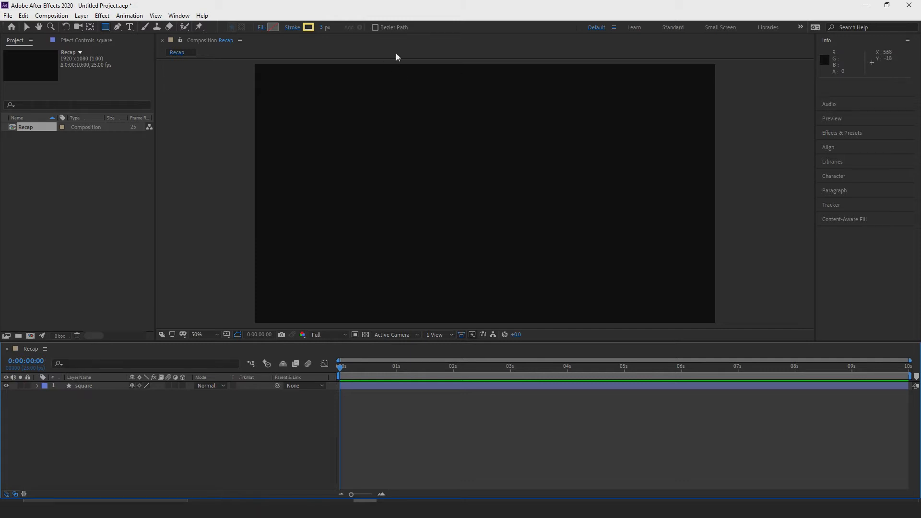
Explore the composition view by panning with the Hand tool and zooming in and out.
click(27, 27)
click(39, 27)
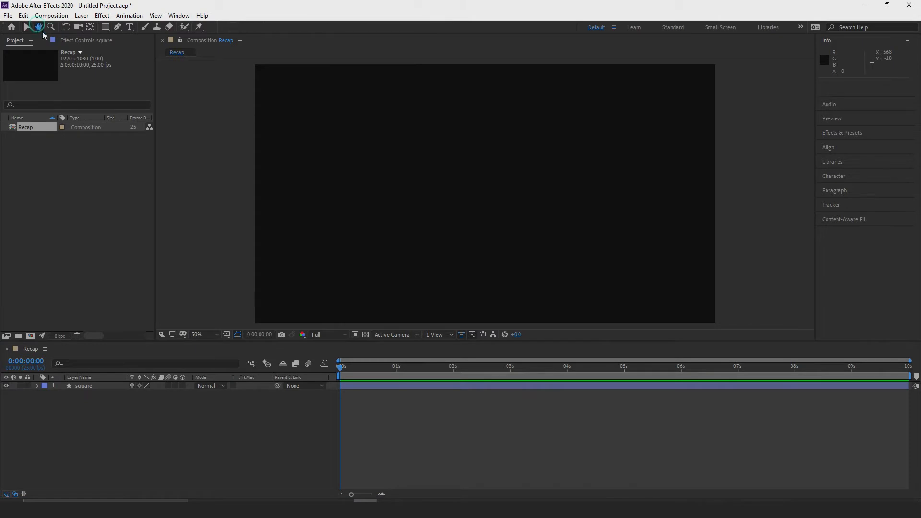
drag(427, 209, 401, 208)
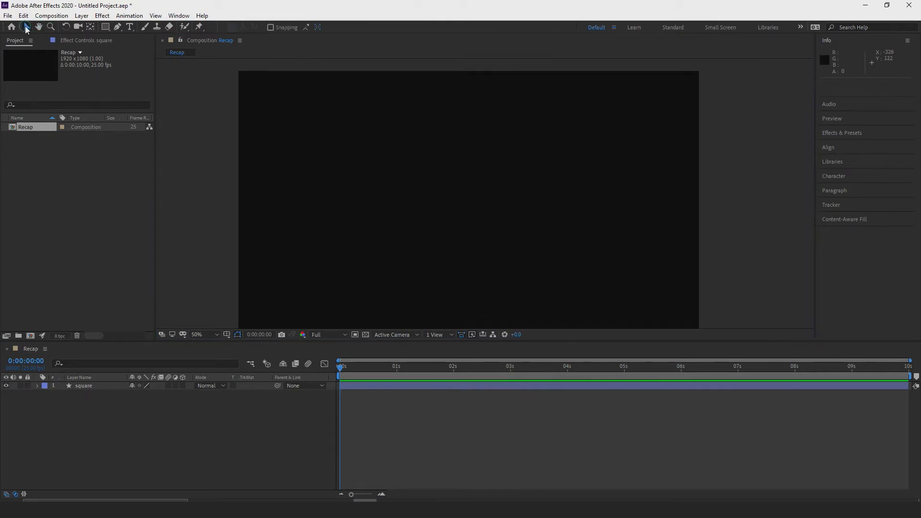
mouse_move(457, 202)
mouse_down()
mouse_move(436, 211)
mouse_move(467, 230)
mouse_move(474, 210)
mouse_move(462, 205)
mouse_up()
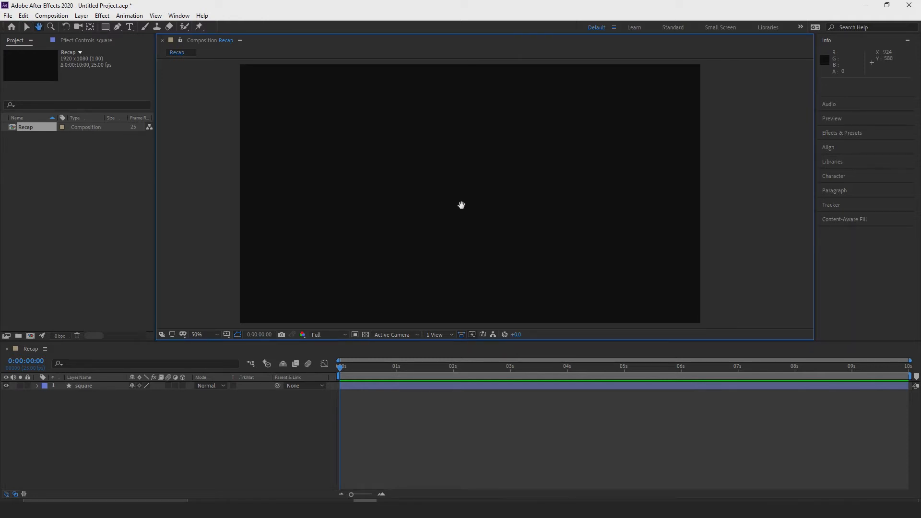
key(v)
scroll(486, 214, up, 3)
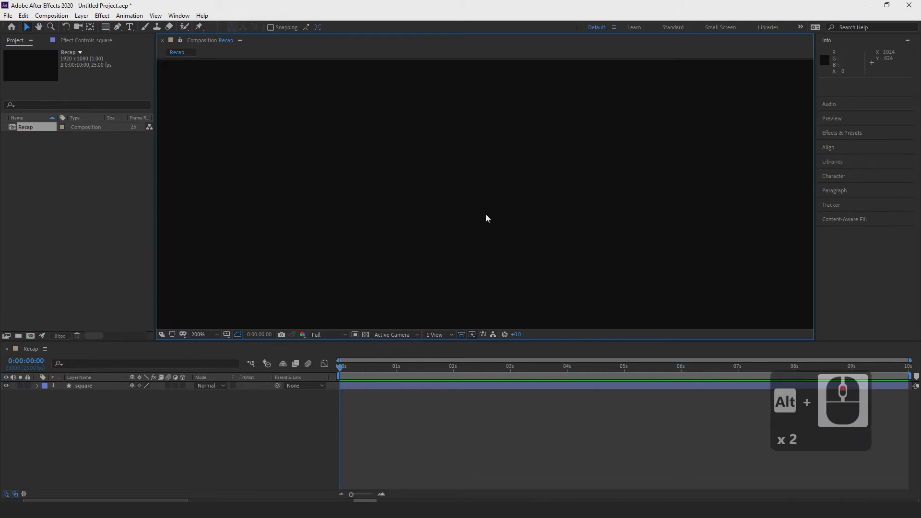
scroll(486, 213, down, 4)
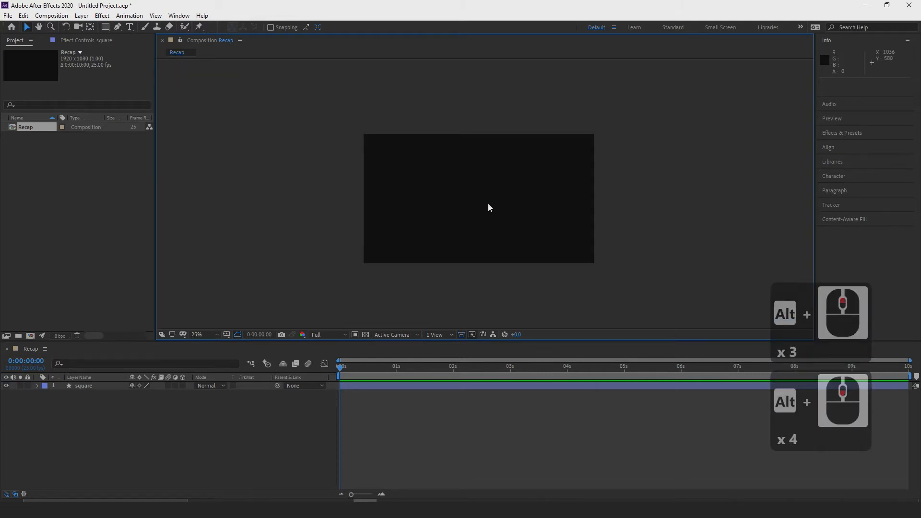
scroll(488, 205, up, 1)
key(space)
drag(513, 182, 494, 179)
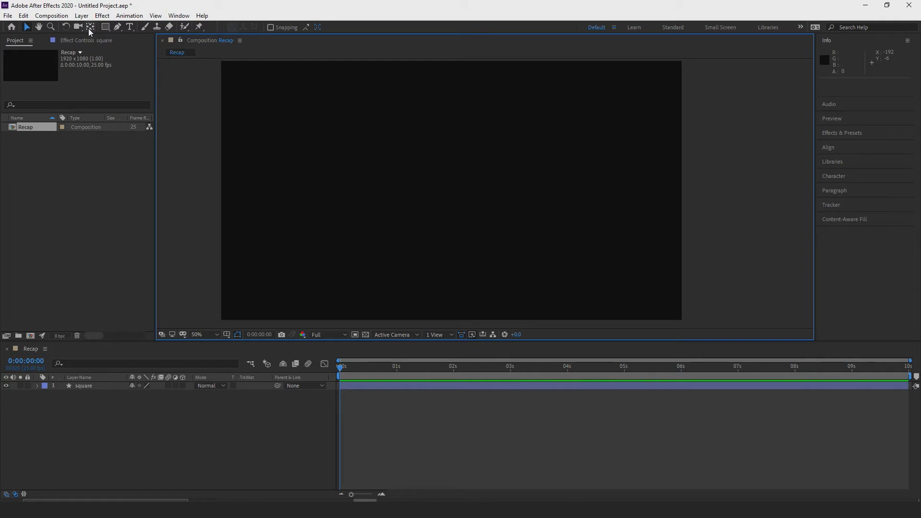
Look through the Rectangle, Pen, Type, Brush and Clone Stamp tools and their options.
click(104, 28)
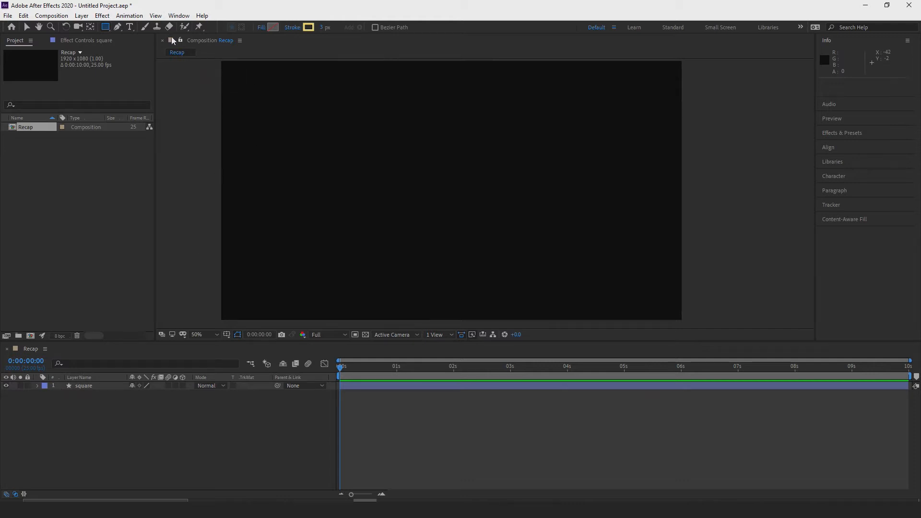
click(117, 27)
click(129, 27)
click(144, 27)
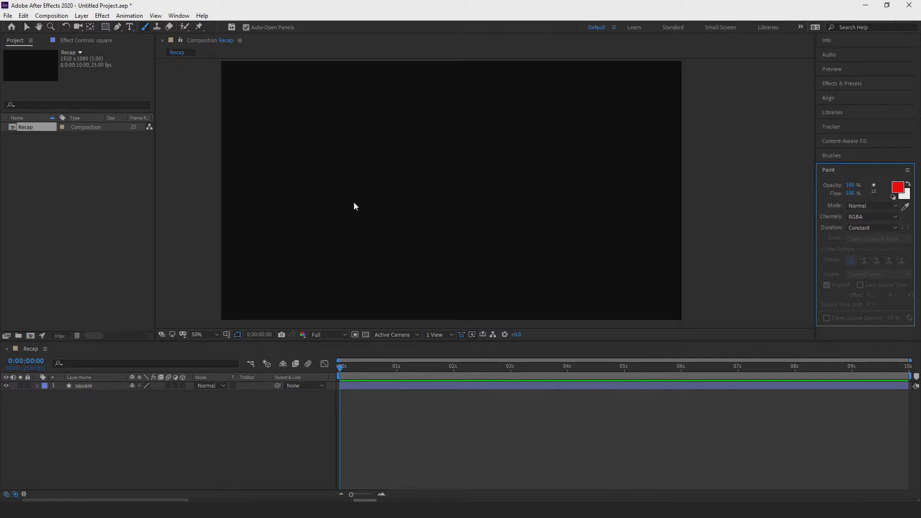
click(158, 27)
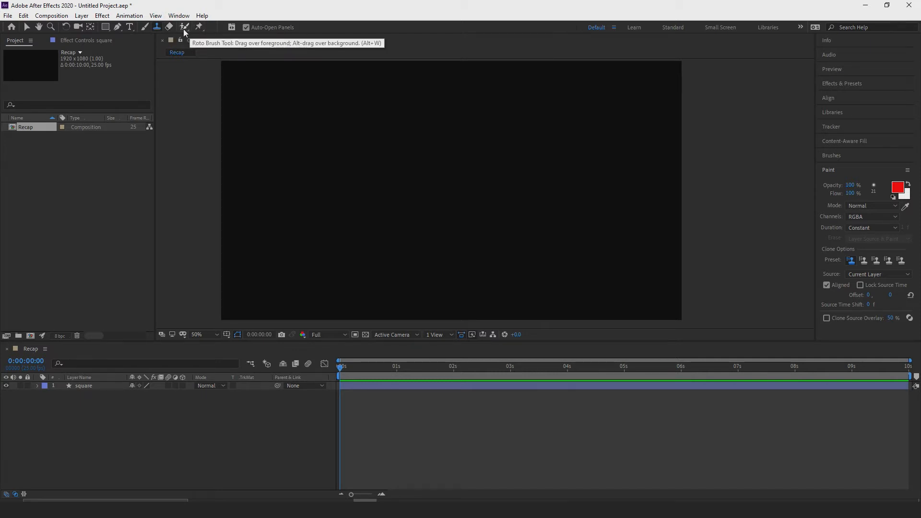
Activate the Rectangle tool and set its fill type to Solid Color.
click(105, 26)
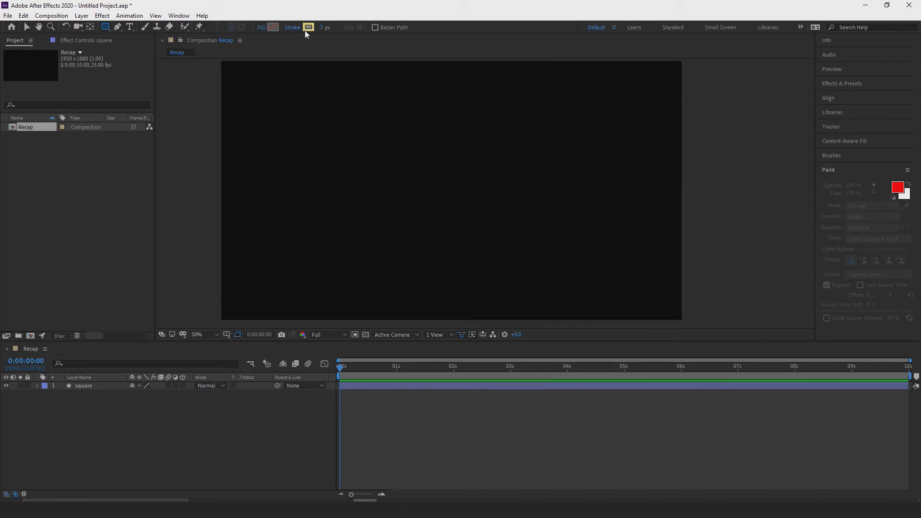
click(261, 28)
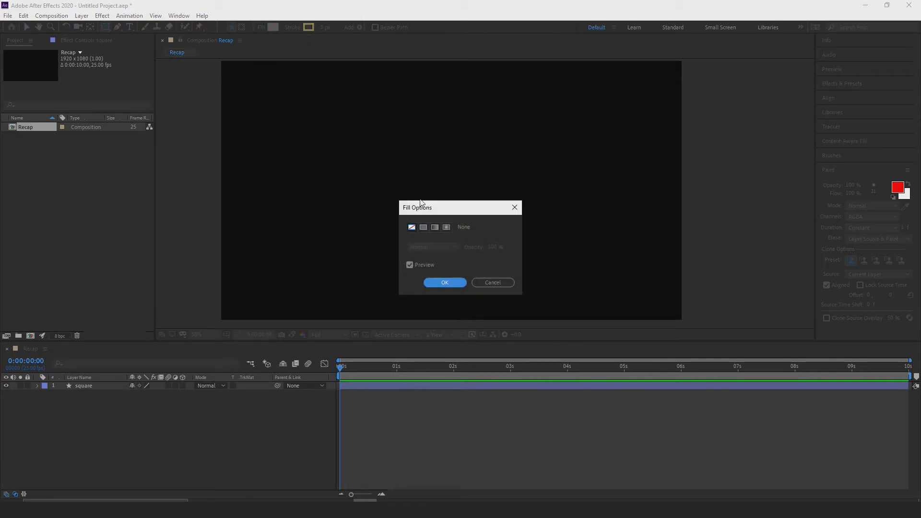
drag(432, 202, 417, 156)
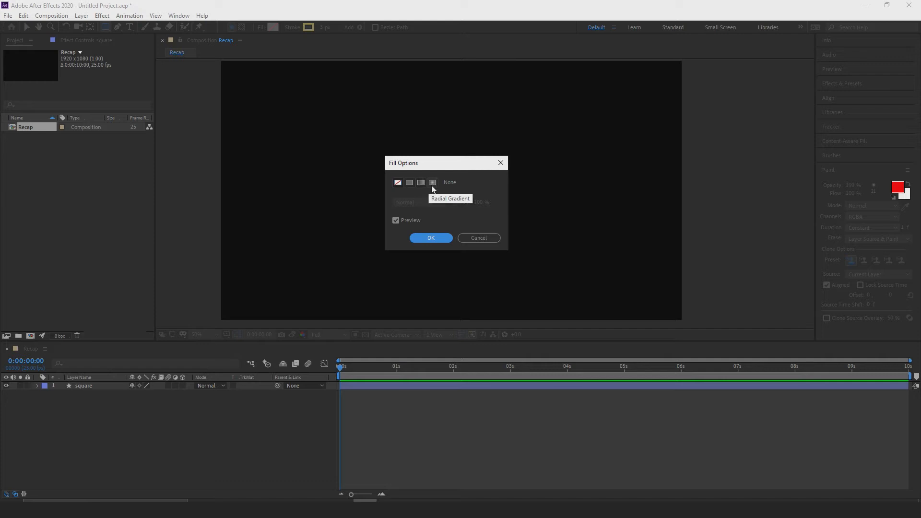
click(410, 185)
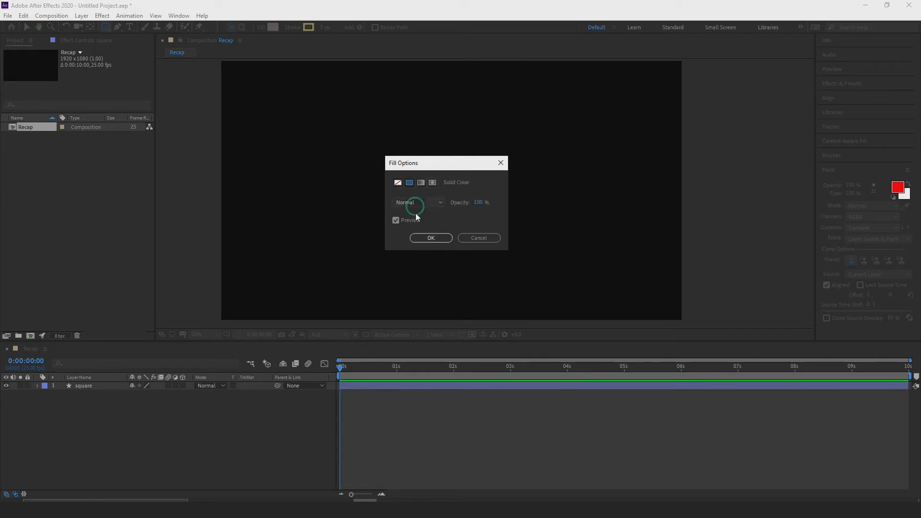
click(431, 238)
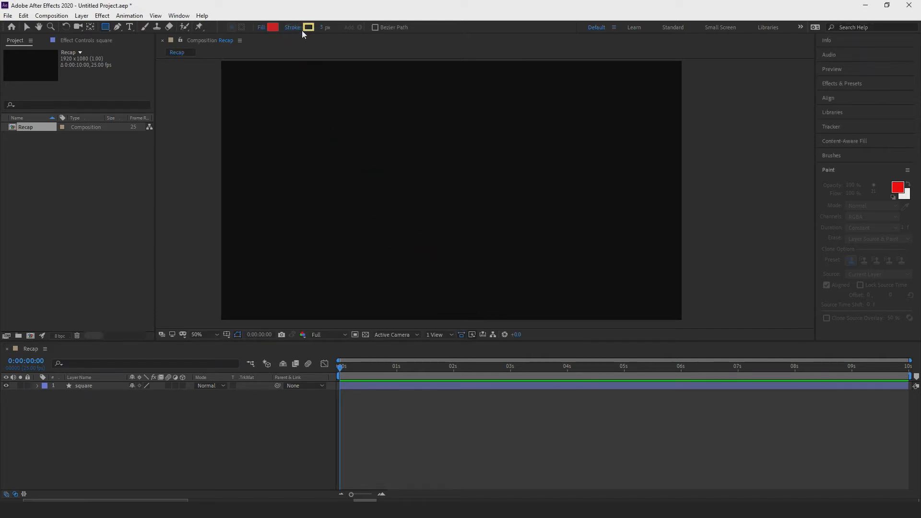
Change the shape fill color to a bright turquoise green.
click(273, 27)
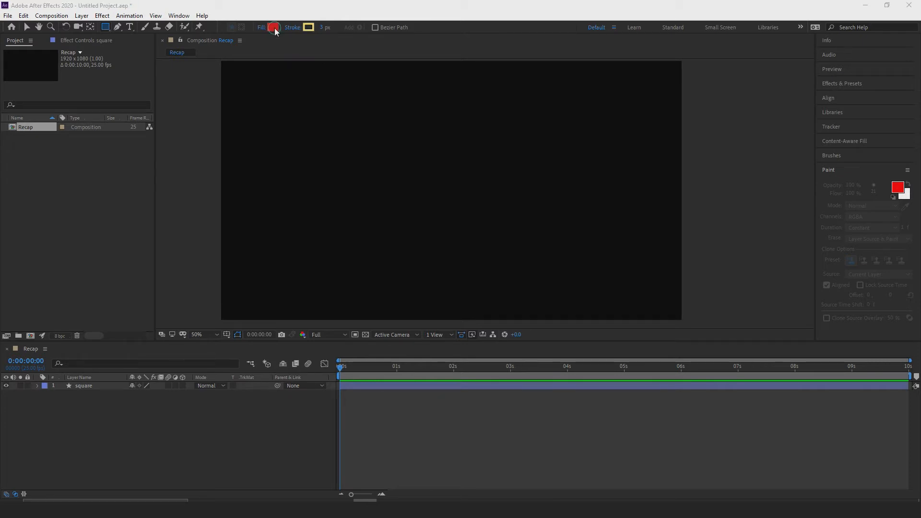
drag(676, 190, 658, 202)
mouse_move(713, 192)
mouse_down()
mouse_move(720, 235)
mouse_move(719, 214)
mouse_move(723, 234)
mouse_move(720, 225)
mouse_up()
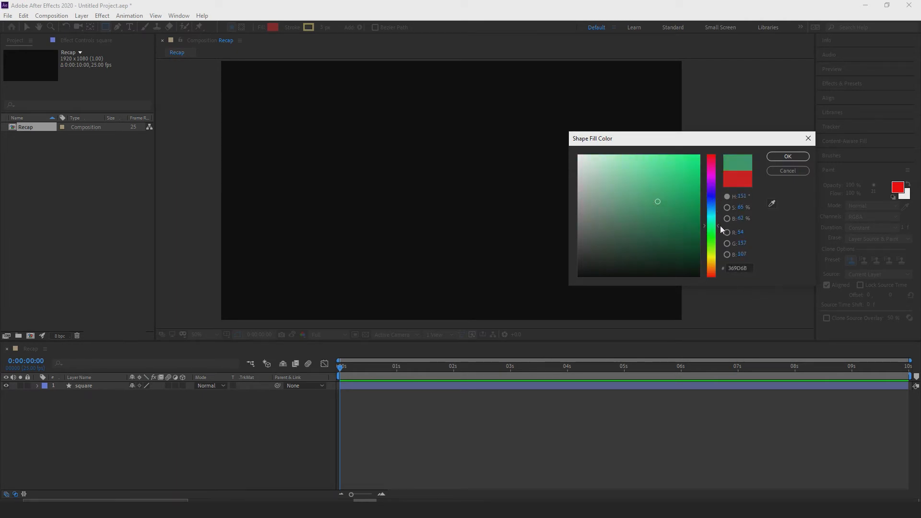
drag(679, 189, 697, 161)
drag(720, 225, 719, 221)
click(788, 157)
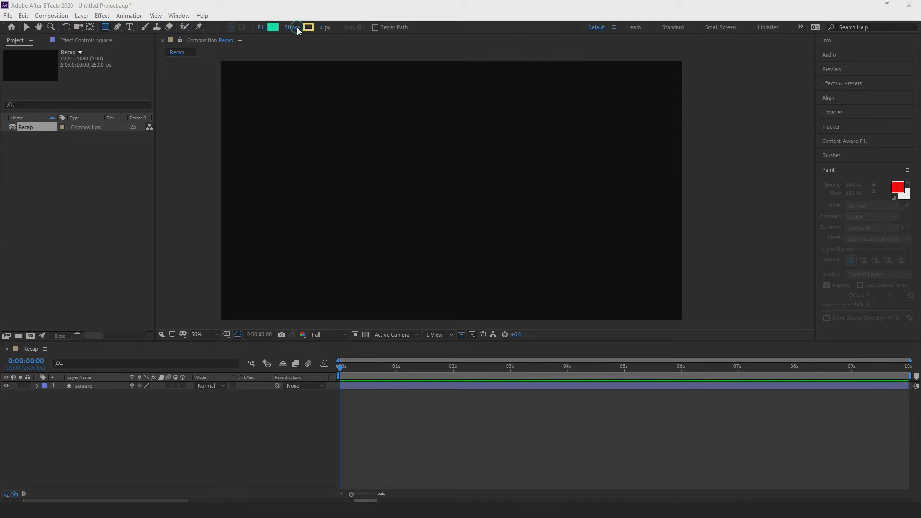
Try the Radial Gradient stroke type and set the shape stroke to None.
click(297, 27)
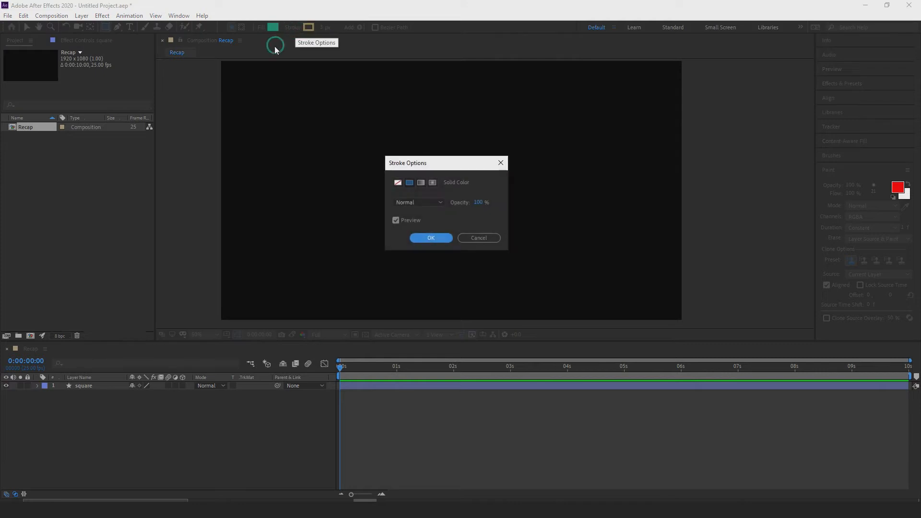
click(432, 182)
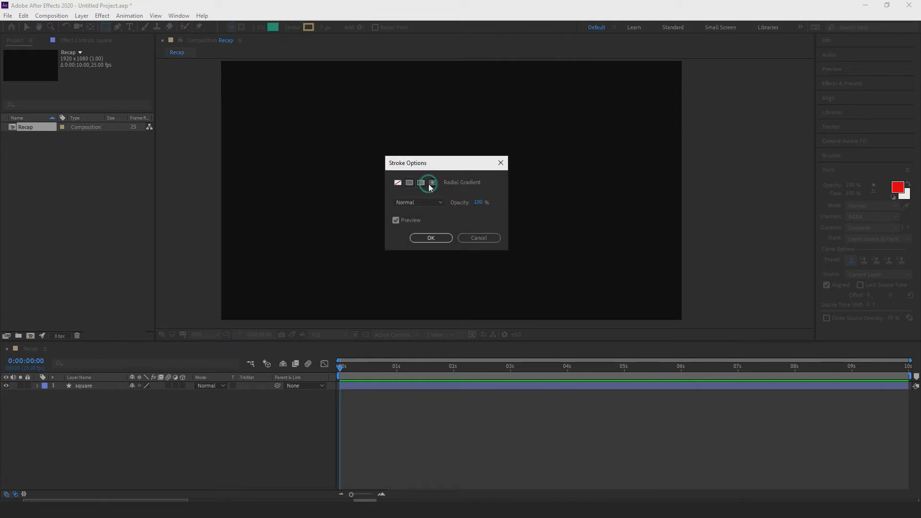
click(398, 184)
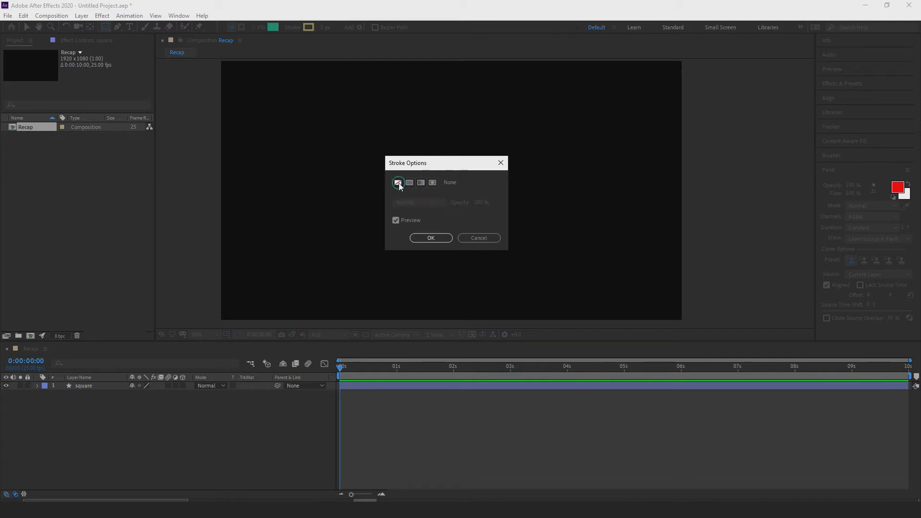
click(431, 239)
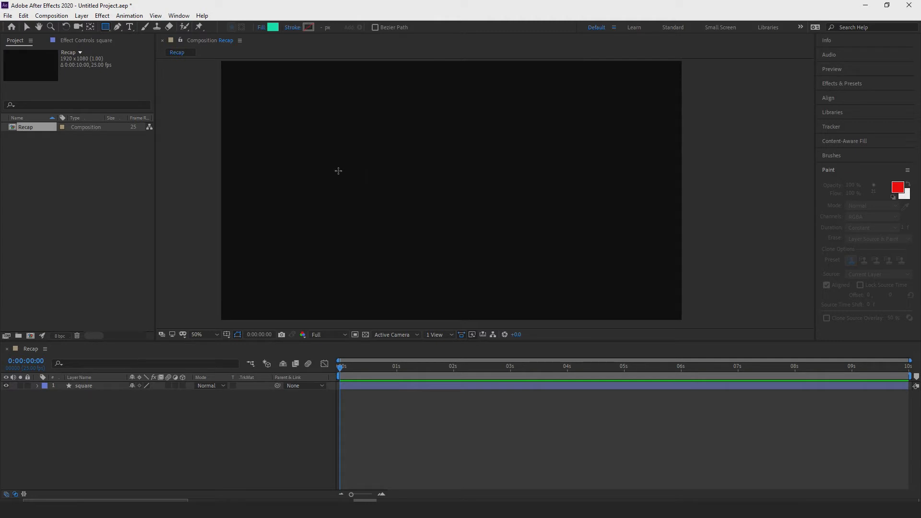
Draw a trial rectangle on the square layer, undo it, and draw a proportionally constrained square instead.
click(102, 387)
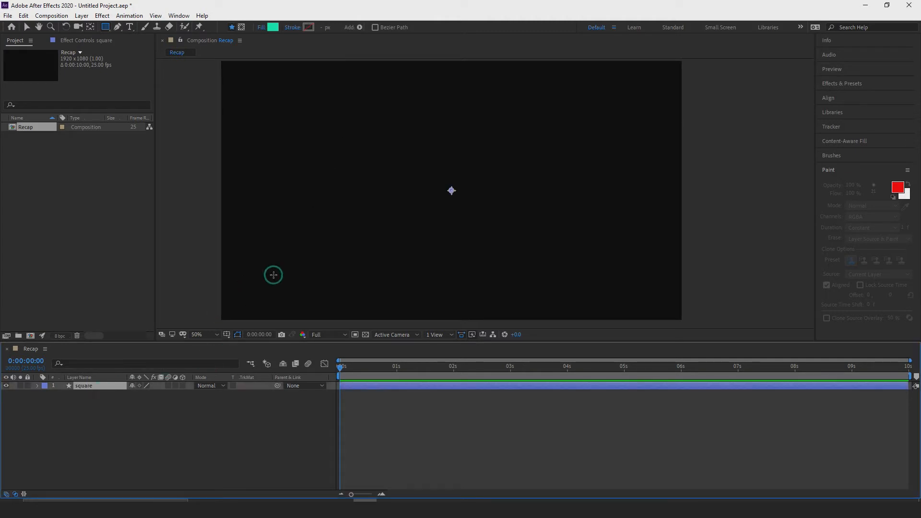
drag(328, 116, 555, 282)
key(ctrl+z)
mouse_move(358, 129)
mouse_down()
mouse_move(403, 171)
mouse_move(549, 250)
mouse_move(512, 225)
mouse_move(507, 210)
mouse_up()
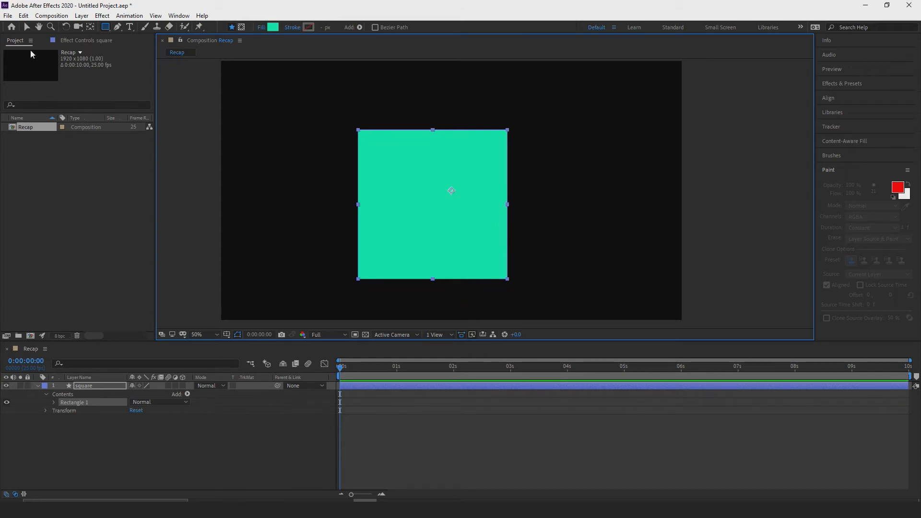
Move the green square to the centre of the composition, and undo both the move and the drawn square.
click(27, 27)
drag(424, 189, 443, 175)
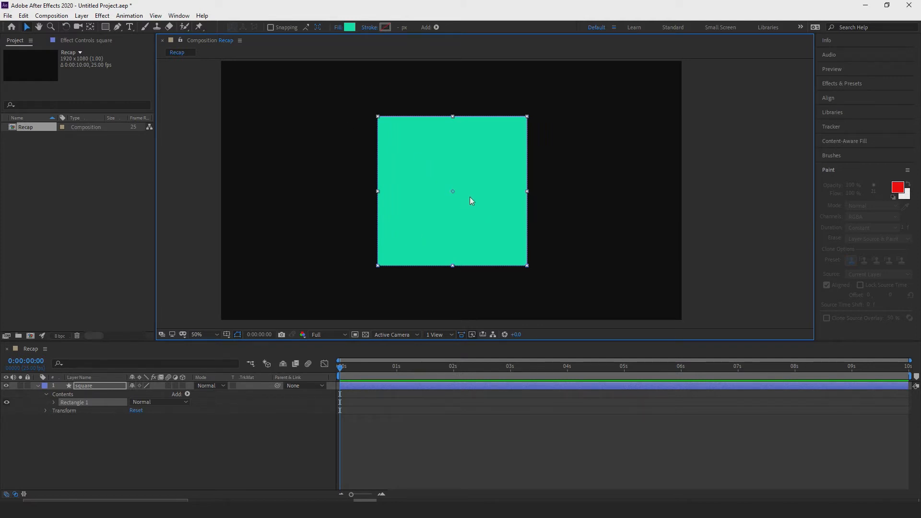
scroll(471, 188, up, 2)
scroll(448, 209, down, 2)
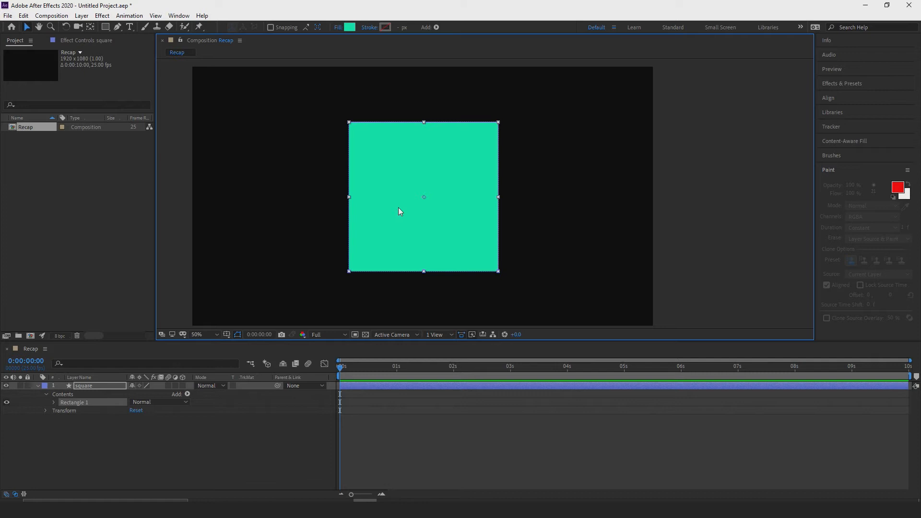
key(ctrl+z)
key(ctrl+z)
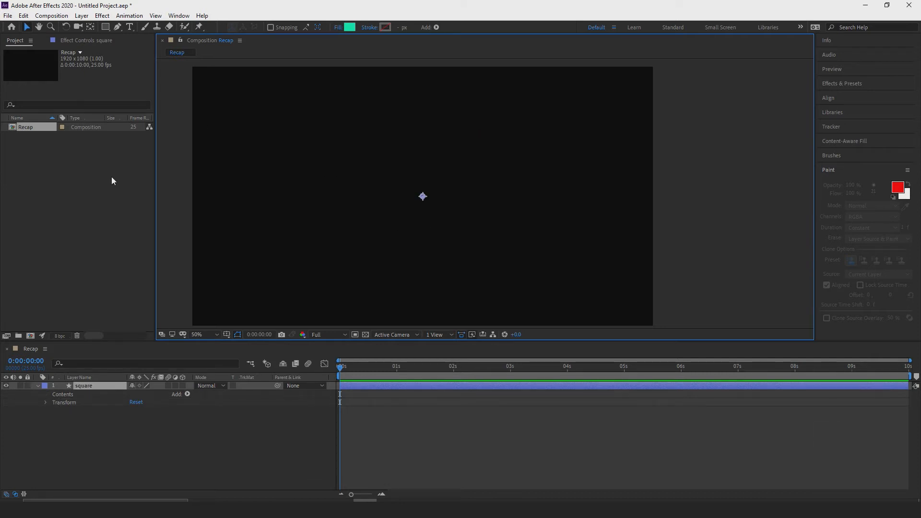
Draw a wide green rectangle on the square layer, extending from the upper-left area to past the composition's centre.
click(105, 27)
drag(266, 113, 499, 238)
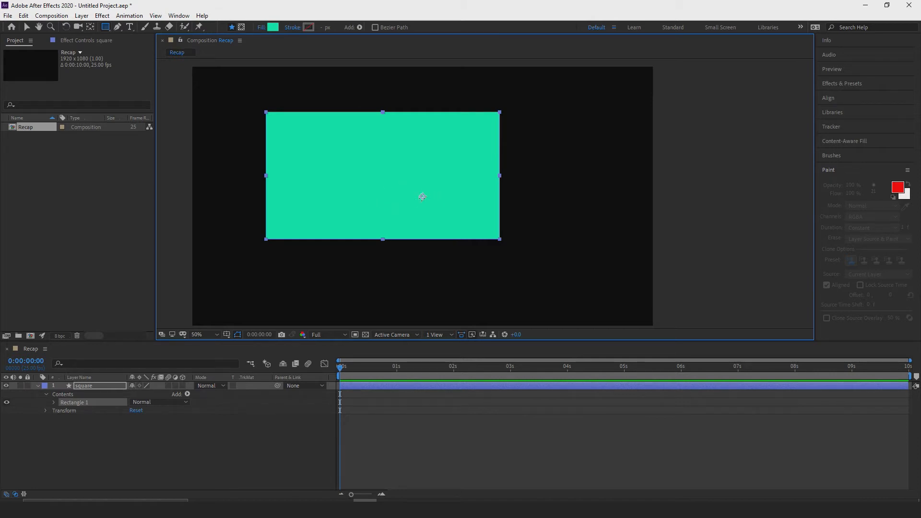
Centre the anchor point within the green rectangle and move the rectangle close to the composition's centre.
ctrl+double_click(90, 30)
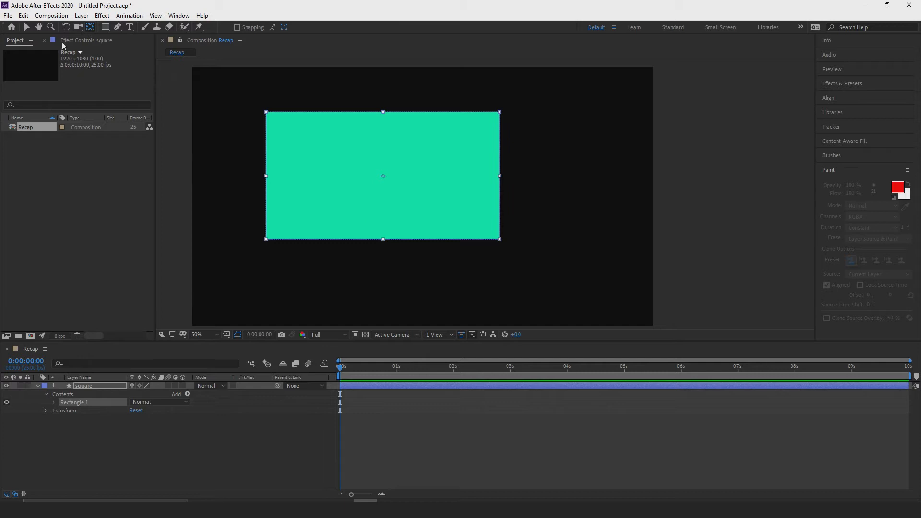
key(v)
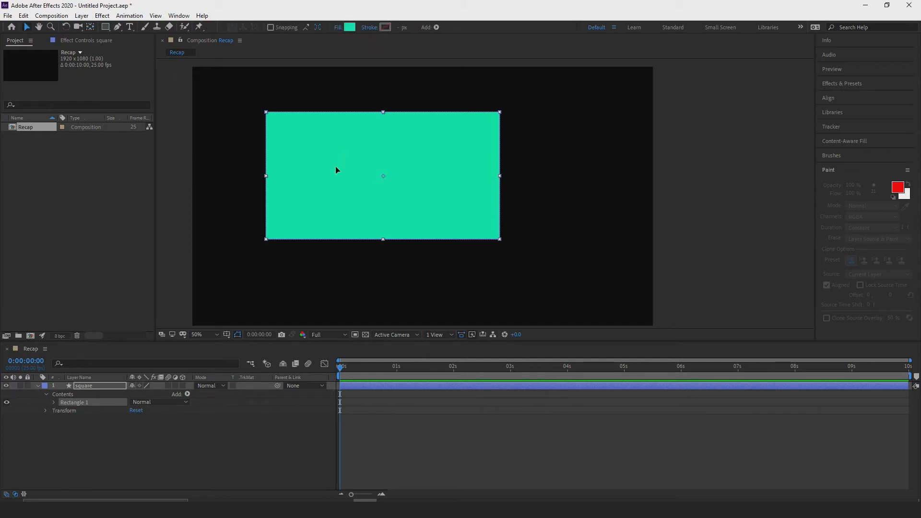
drag(336, 170, 393, 191)
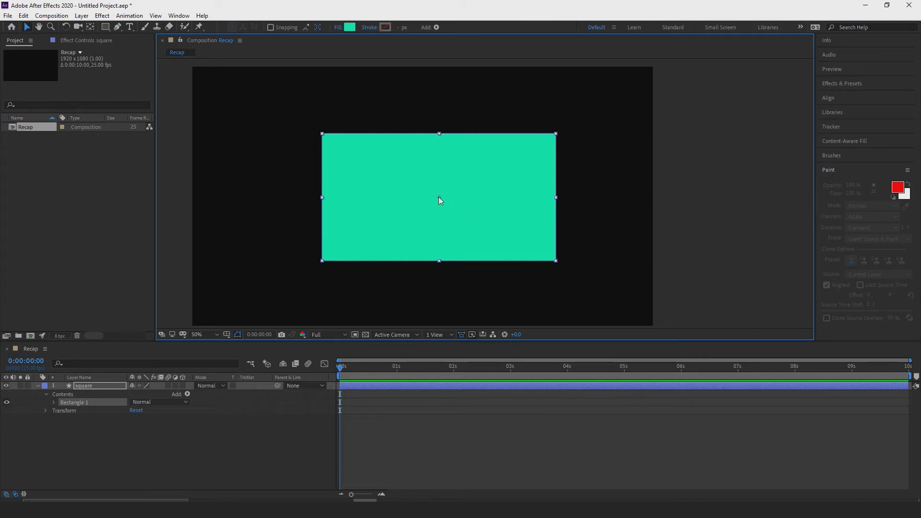
Try an off-centre anchor point toward the rectangle's upper-left corner, and undo the change.
drag(439, 198, 369, 186)
click(89, 26)
key(v)
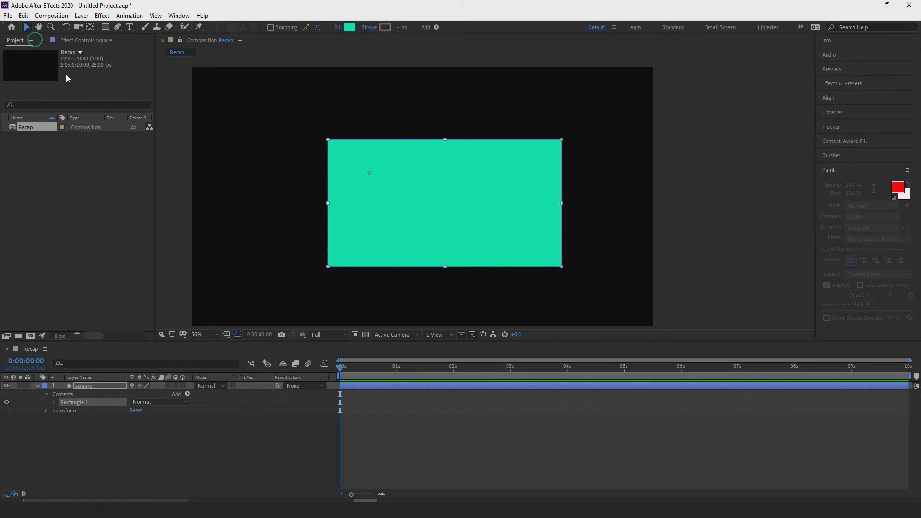
click(413, 217)
key(ctrl+z)
key(ctrl+z)
Move the green rectangle to the middle of the composition.
drag(416, 217, 394, 197)
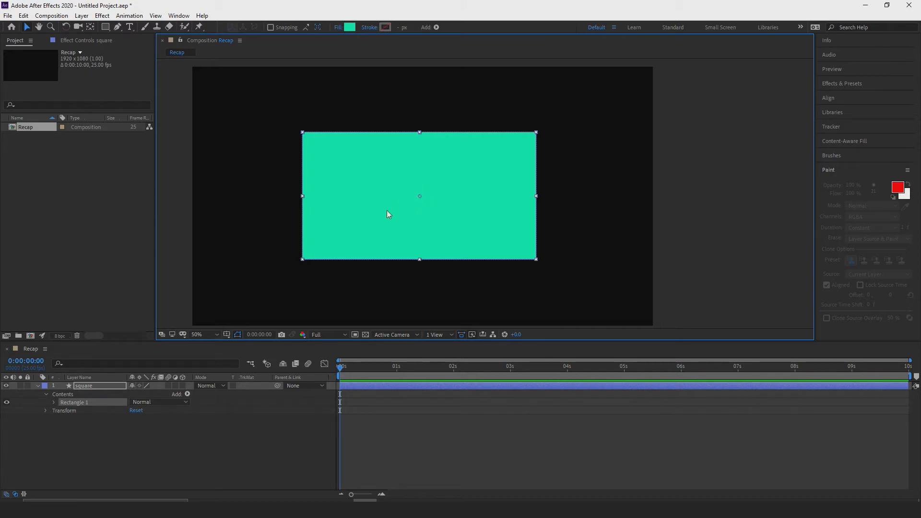
Place the rectangle's anchor point near its lower-left corner and scale the square layer to 63%.
click(90, 27)
drag(417, 196, 309, 253)
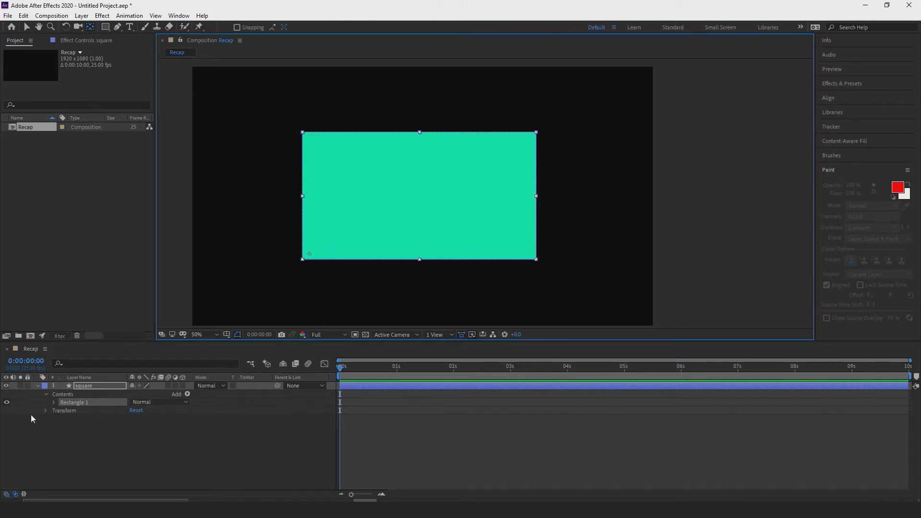
click(46, 411)
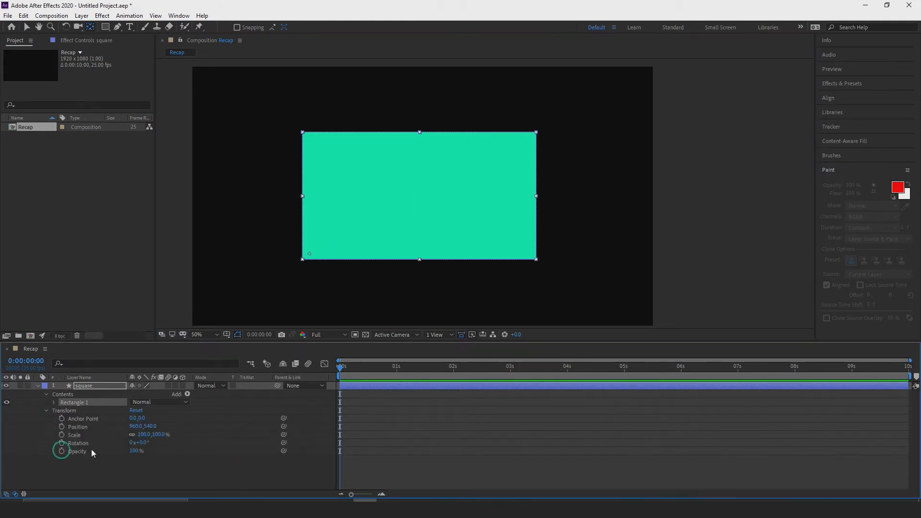
drag(147, 435, 128, 441)
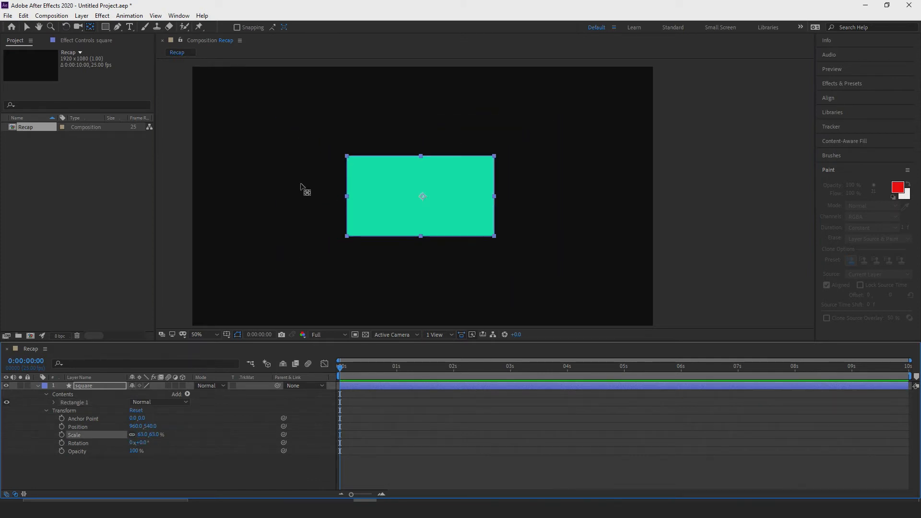
Move the square layer's anchor point near the rectangle's lower-left corner, try scaling from there, and undo the anchor and scale changes.
drag(422, 197, 353, 232)
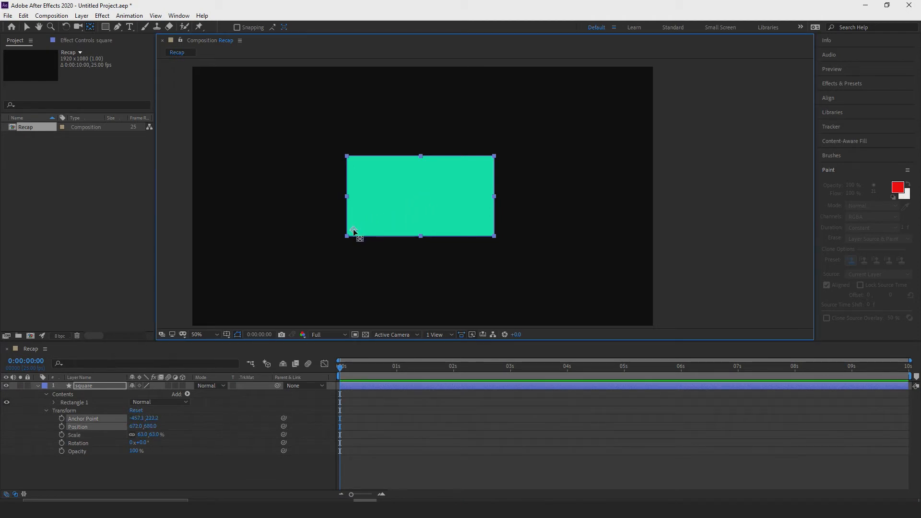
click(26, 26)
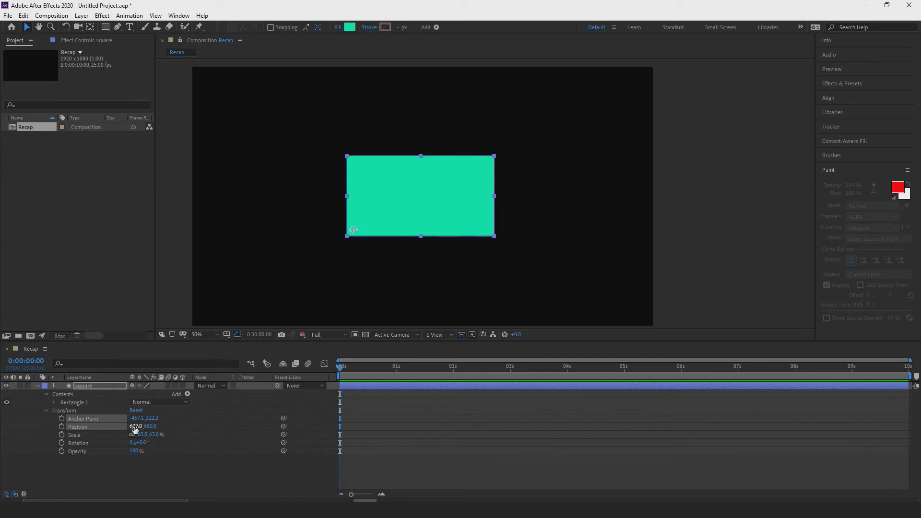
mouse_move(138, 434)
mouse_down()
mouse_move(117, 434)
mouse_move(155, 435)
mouse_move(125, 435)
mouse_move(153, 435)
mouse_move(132, 435)
mouse_move(144, 438)
mouse_up()
key(ctrl+z)
scroll(371, 197, down, 2)
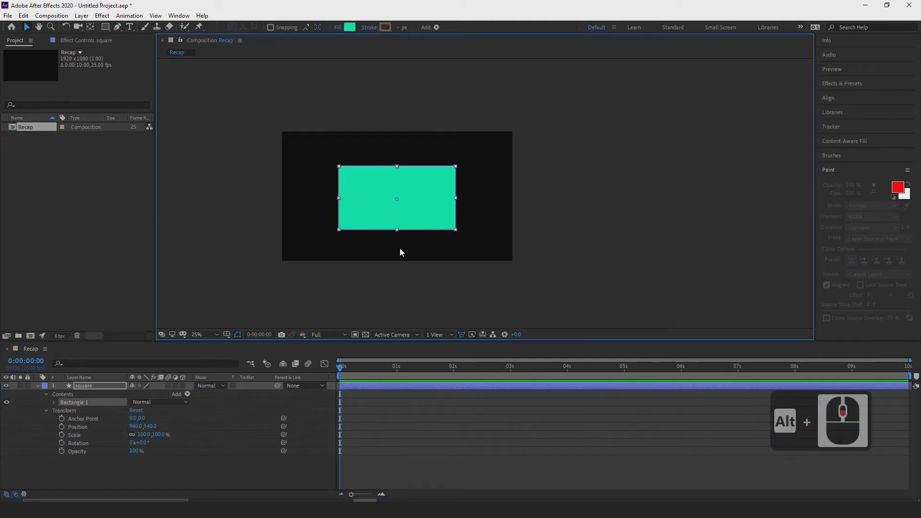
scroll(405, 191, up, 2)
mouse_move(392, 250)
mouse_down()
mouse_move(439, 224)
mouse_move(425, 220)
mouse_move(422, 229)
mouse_up()
key(v)
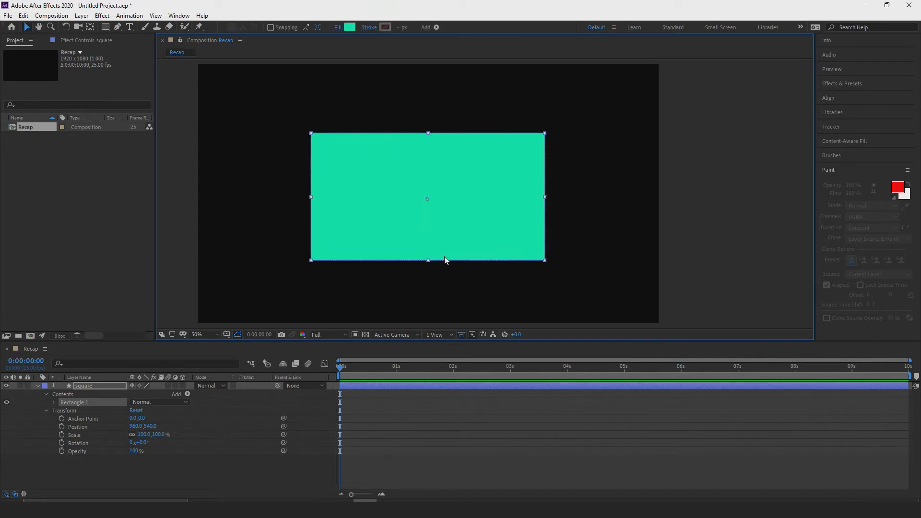
click(46, 411)
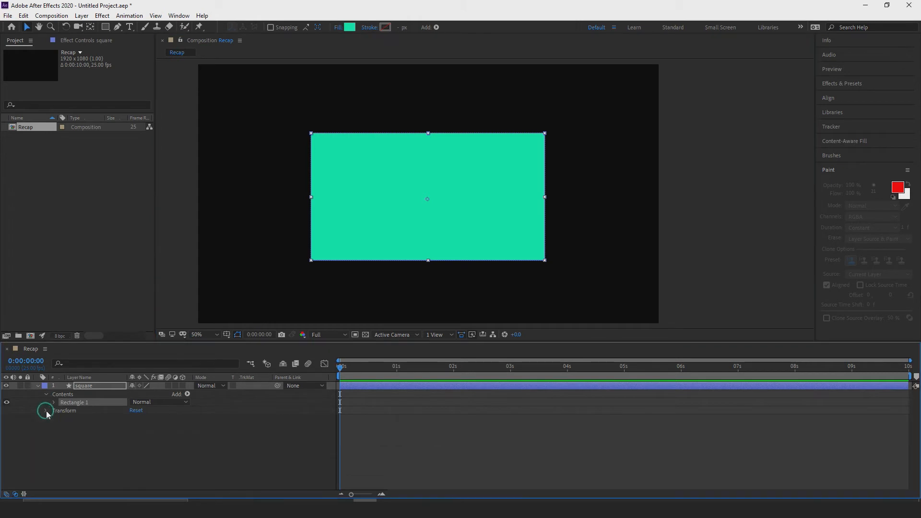
click(46, 411)
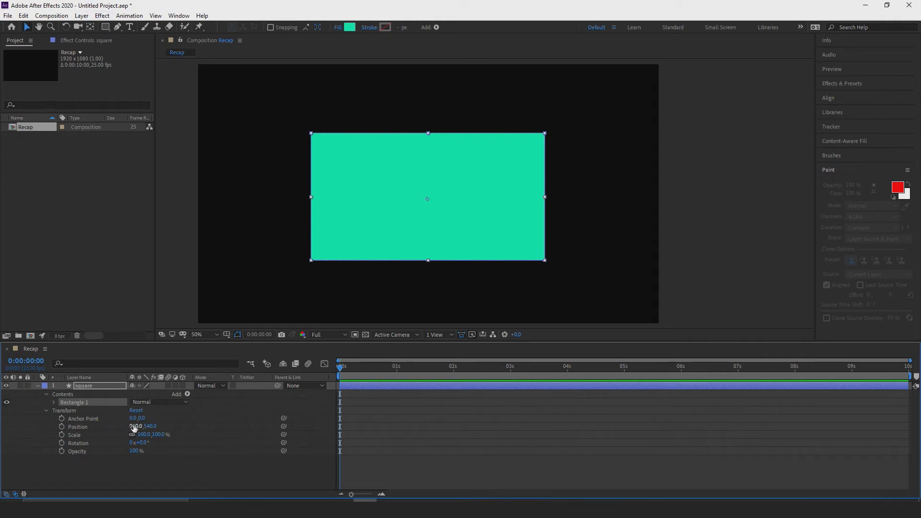
Try position 952, 549 and an unconstrained scale of 139 by 89% on the square layer, and undo the changes.
mouse_move(135, 427)
mouse_down()
mouse_move(102, 427)
mouse_move(182, 427)
mouse_move(130, 435)
mouse_move(148, 434)
mouse_up()
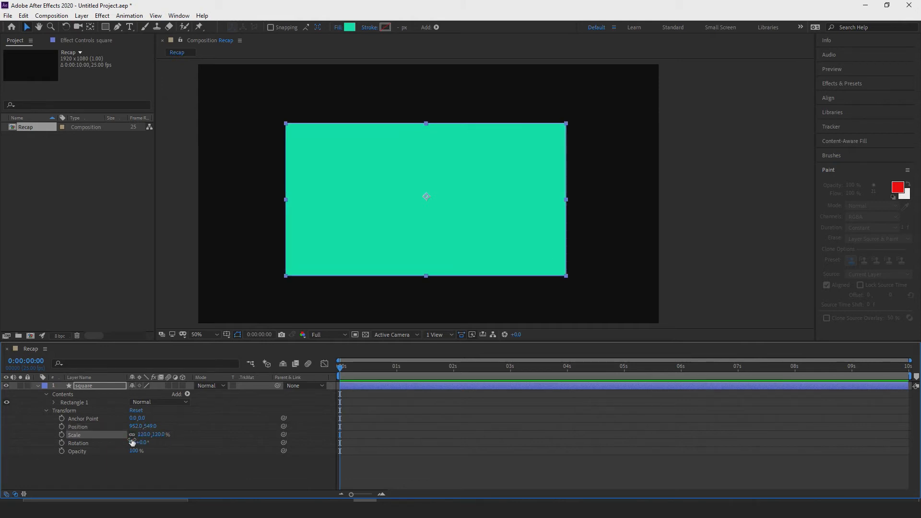
click(132, 435)
drag(143, 436, 142, 457)
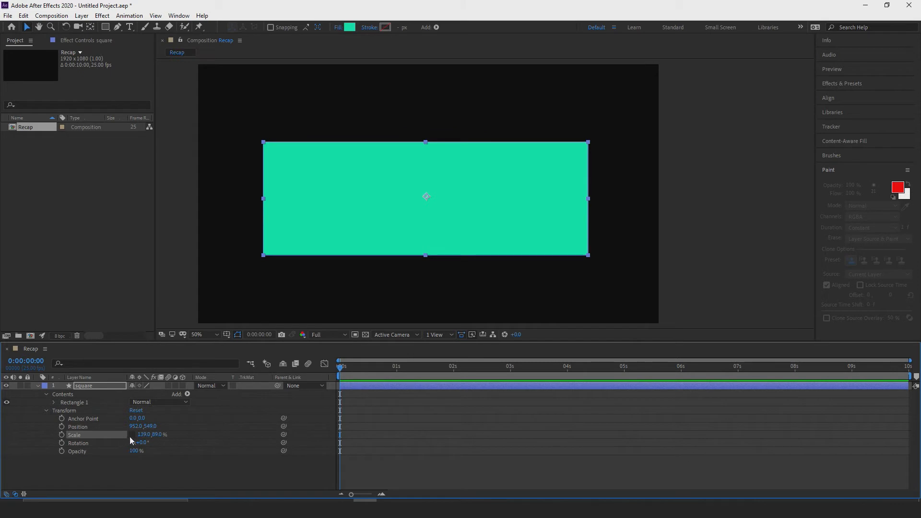
key(ctrl+z)
key(ctrl+z)
key(ctrl+z)
key(ctrl+z)
key(ctrl+z)
key(ctrl+z)
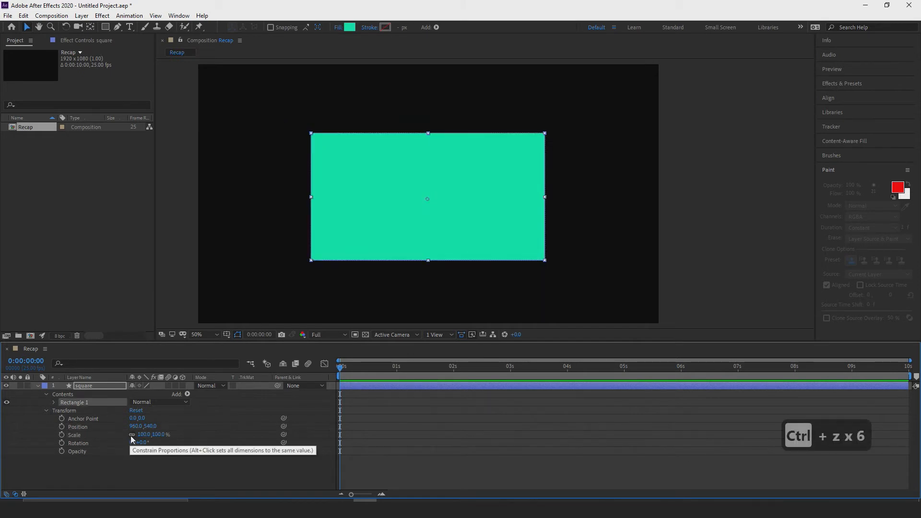
Rotate the square layer to 1x+11.0° and undo the rotation.
click(98, 443)
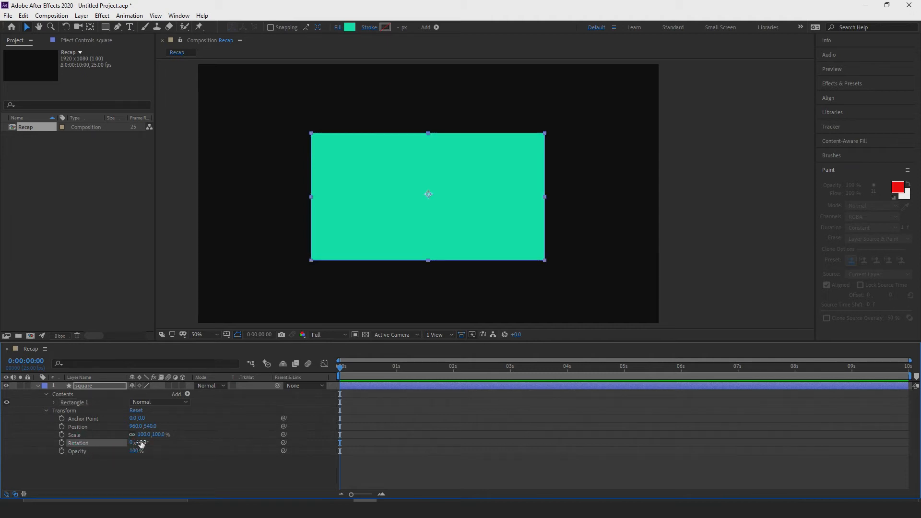
drag(141, 443, 305, 428)
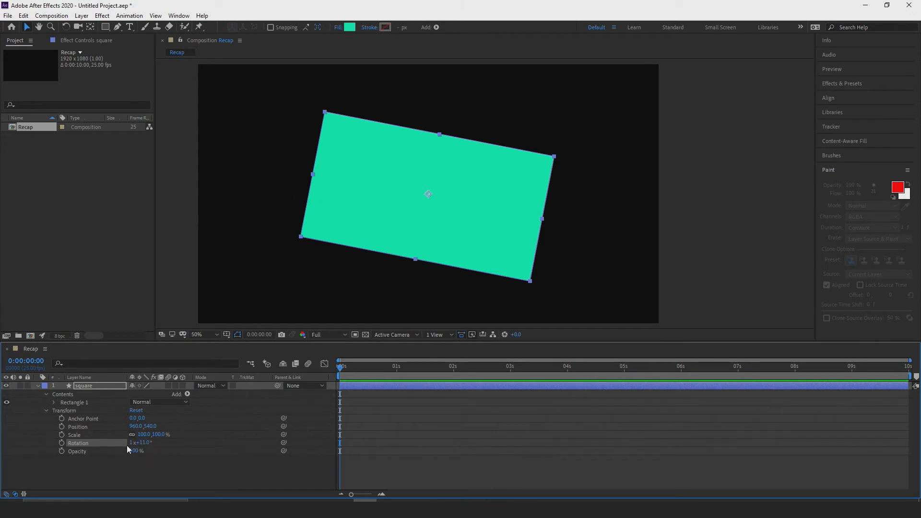
key(ctrl+z)
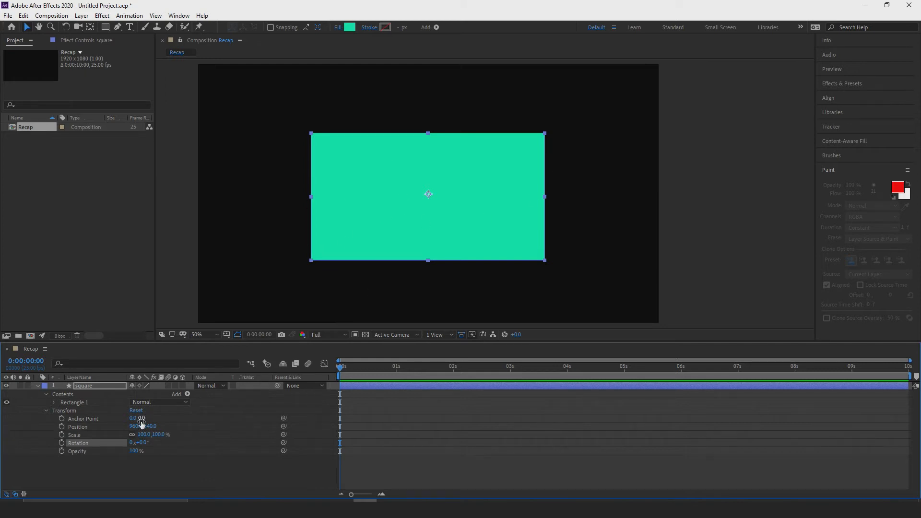
Set the square layer's rotation to 2 full revolutions and undo it.
click(130, 442)
text(2)
key(Return)
key(ctrl+z)
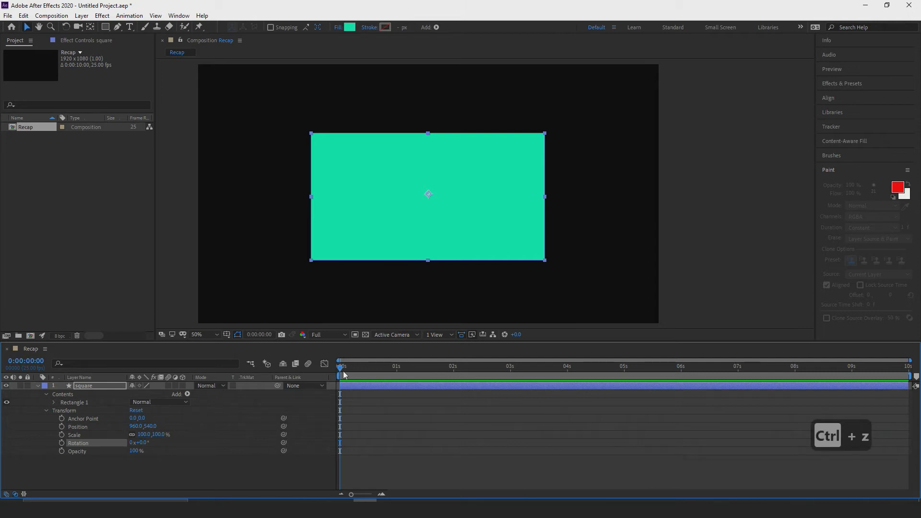
Try out the square layer's opacity and examine its available blending modes without choosing another.
drag(134, 451, 161, 444)
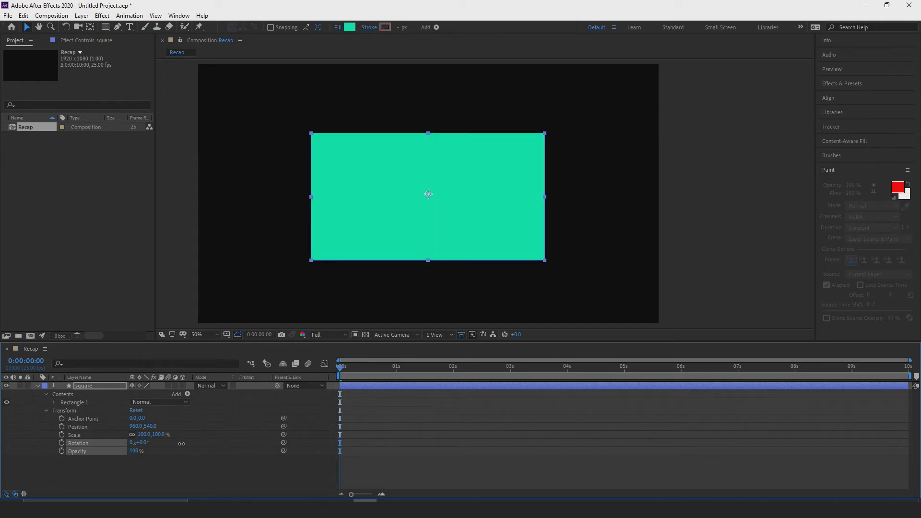
drag(341, 369, 320, 372)
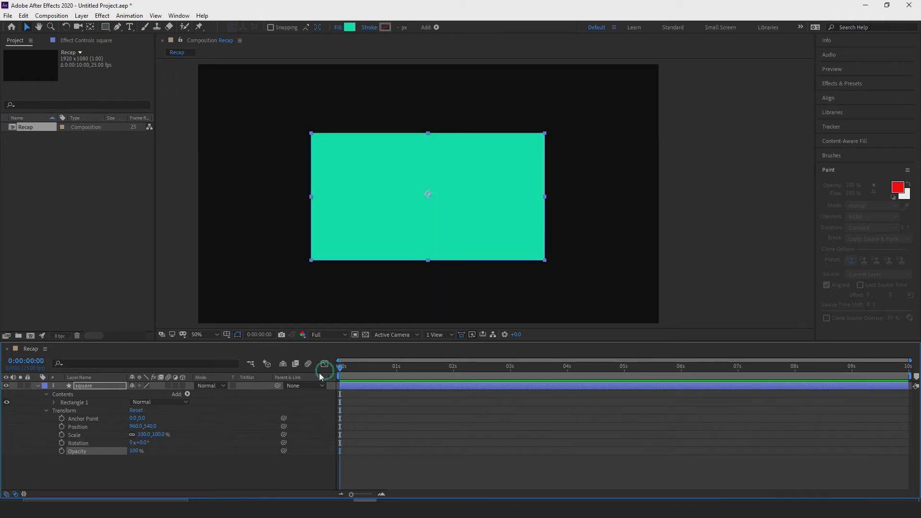
click(211, 387)
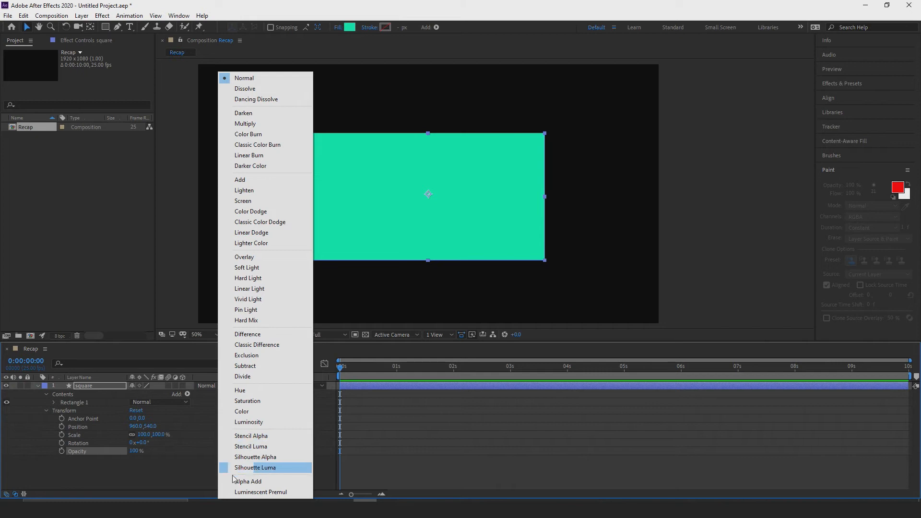
click(196, 470)
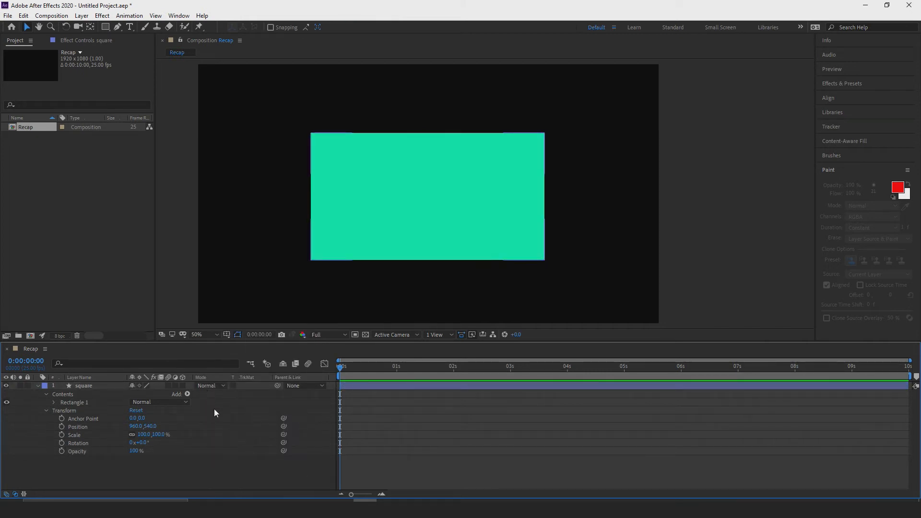
Collapse the square layer's properties and add a new shape layer named circle.
click(37, 386)
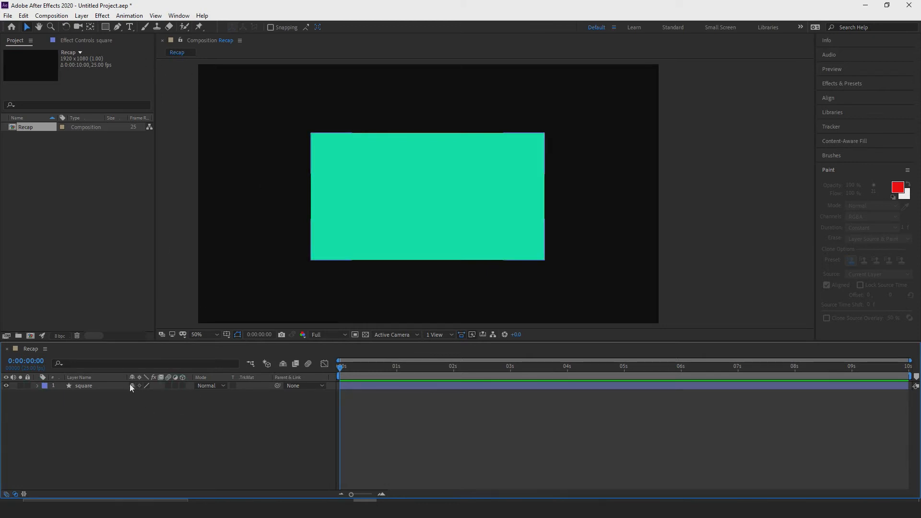
click(81, 15)
mouse_move(93, 29)
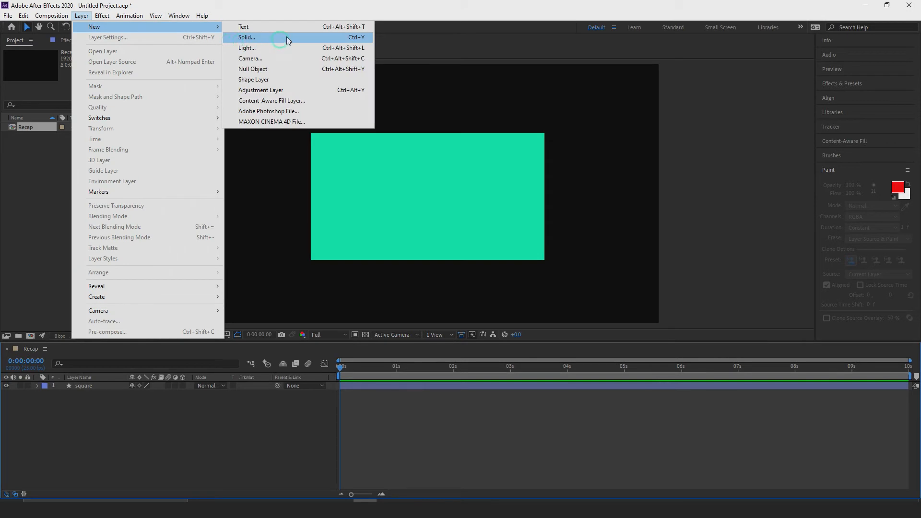
click(297, 79)
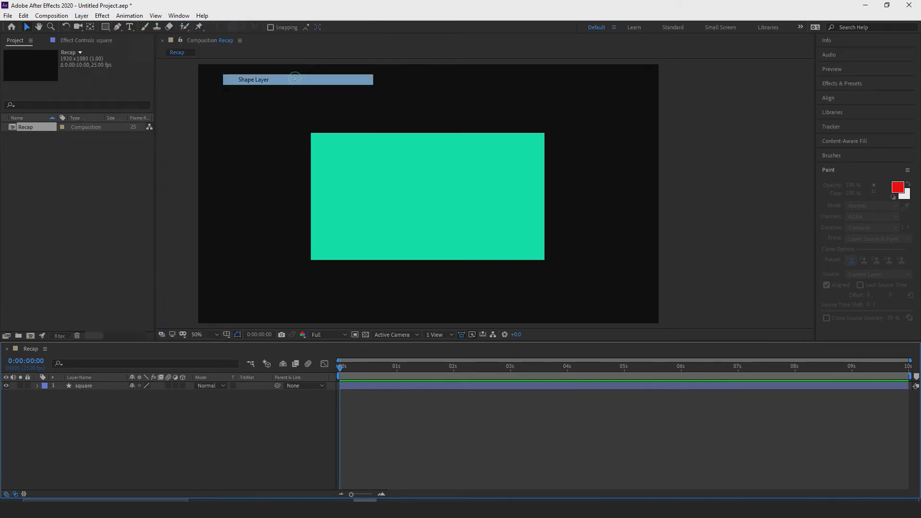
right_click(103, 387)
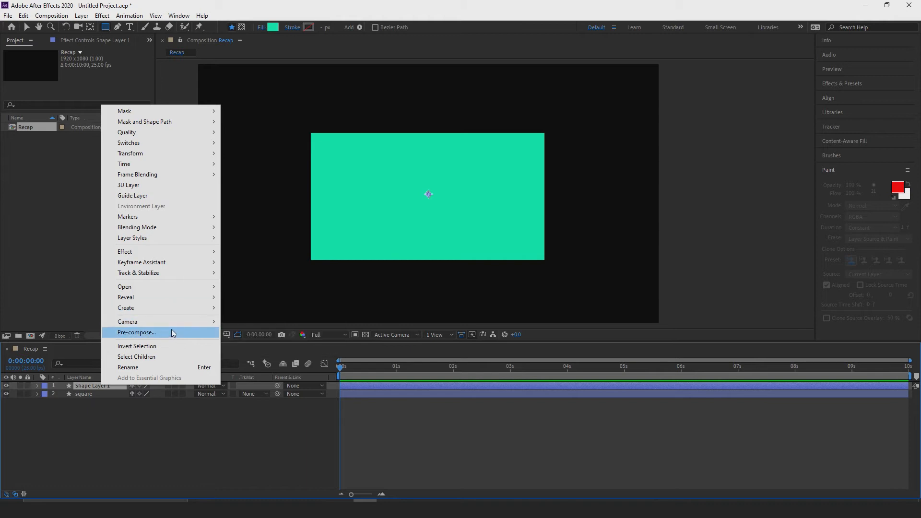
click(159, 367)
text(ci)
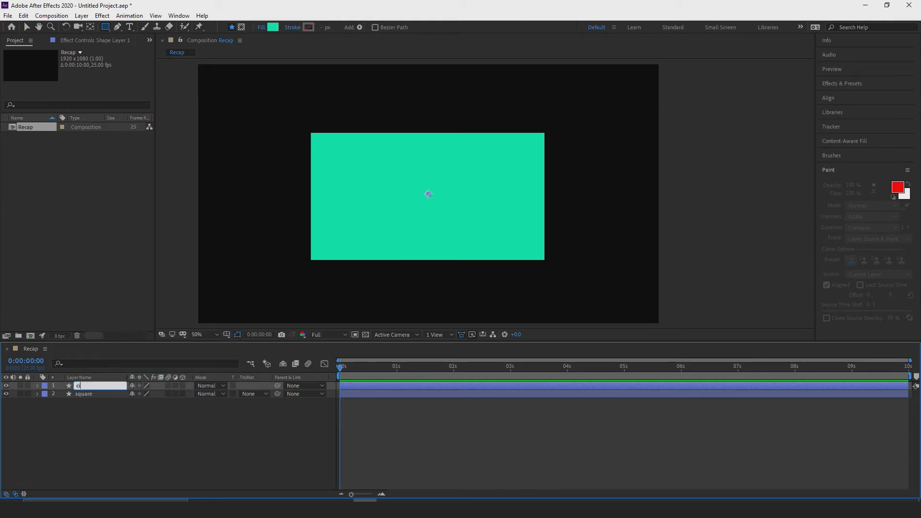
key(Return)
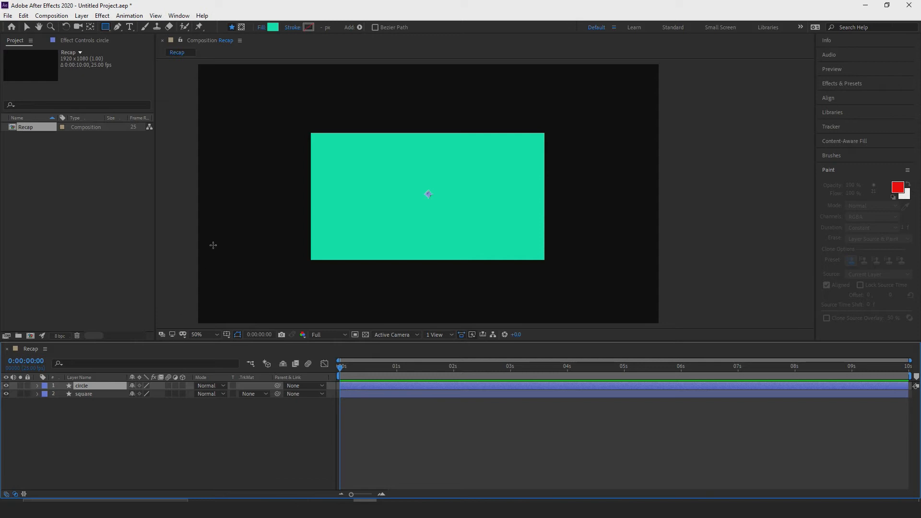
Draw a red F00707 circle with the Ellipse tool on the circle layer, over the green rectangle.
click(105, 29)
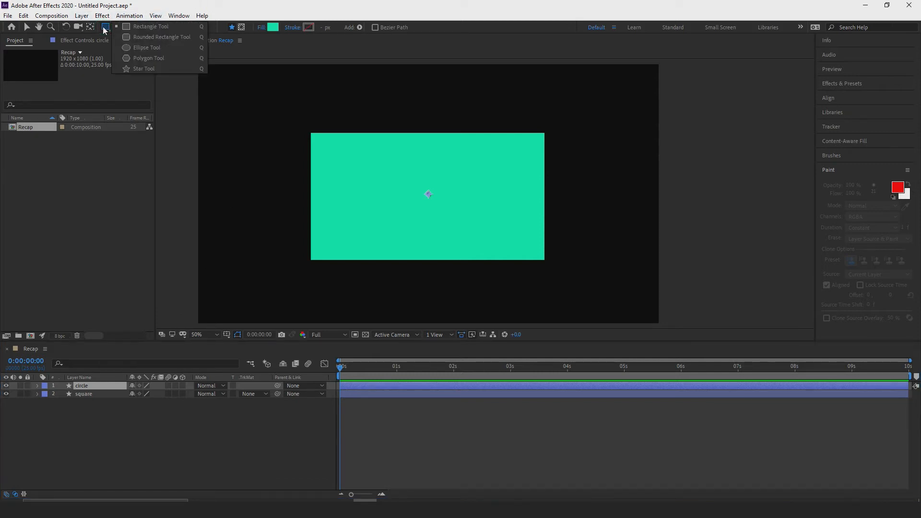
click(158, 46)
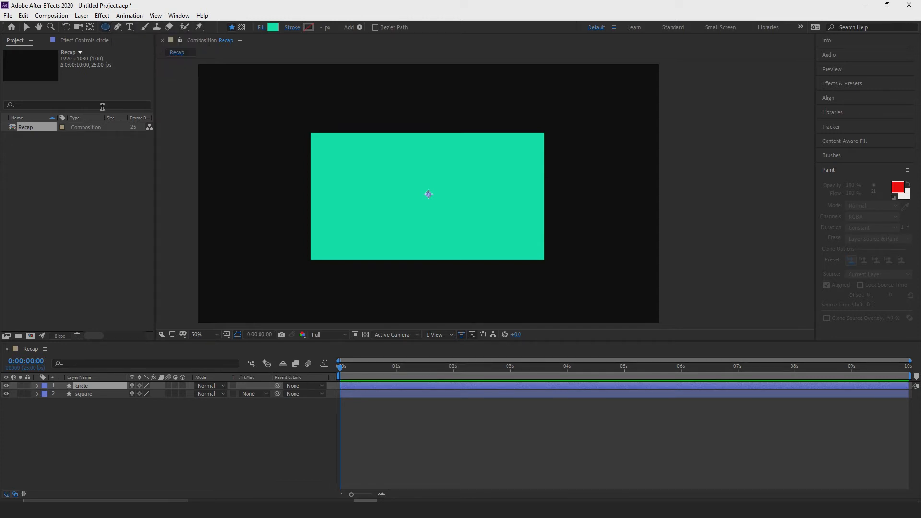
click(277, 28)
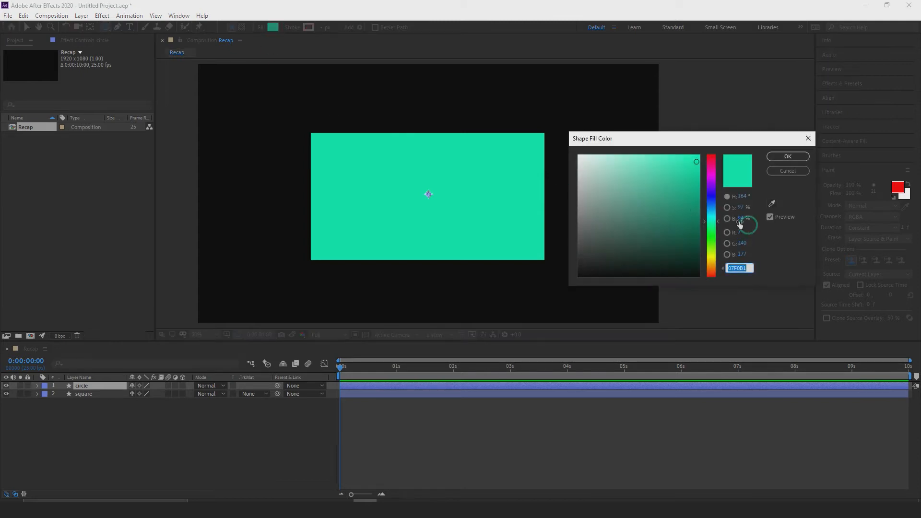
click(712, 160)
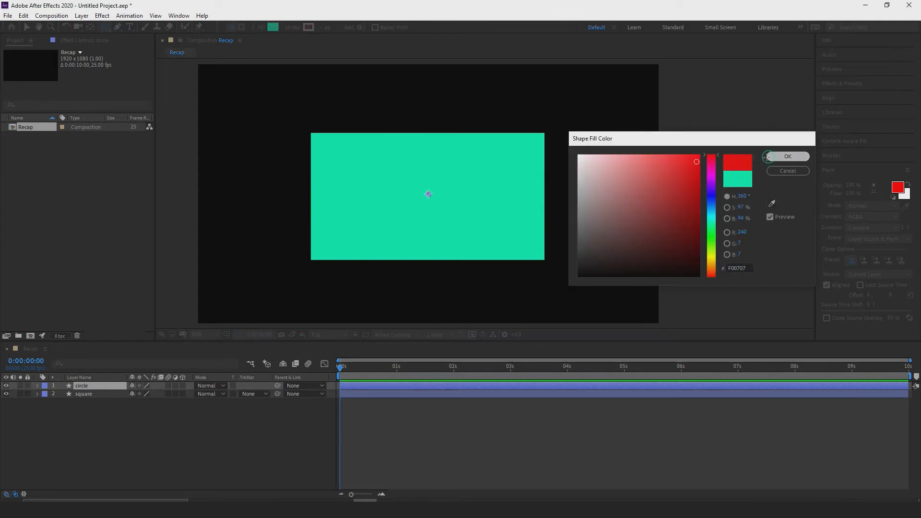
click(782, 156)
drag(342, 130, 491, 279)
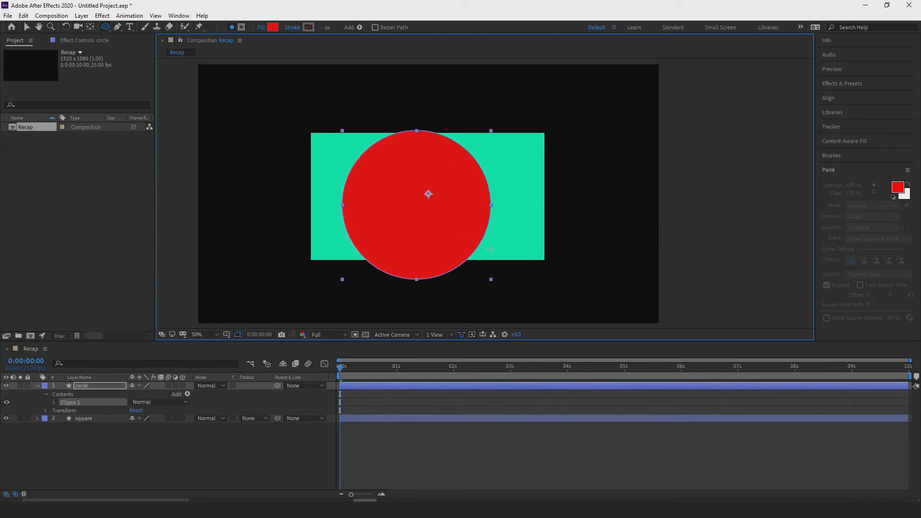
Scale the circle layer to 25% and move it to about 386, 220, near the composition's upper-left corner.
click(27, 27)
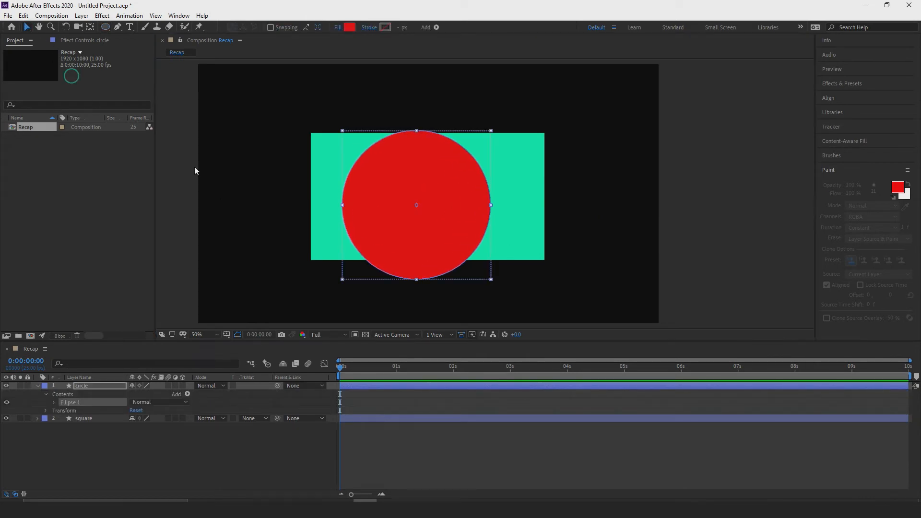
drag(385, 209, 285, 197)
click(46, 411)
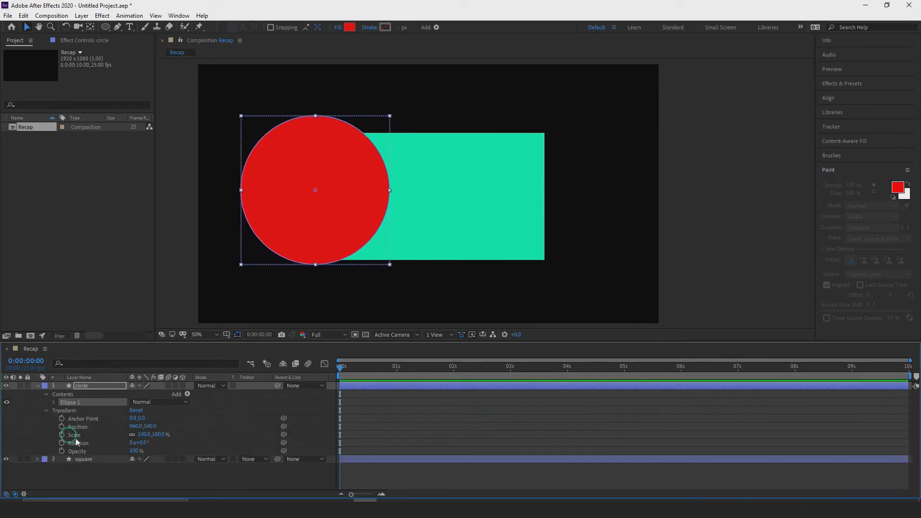
drag(143, 435, 112, 441)
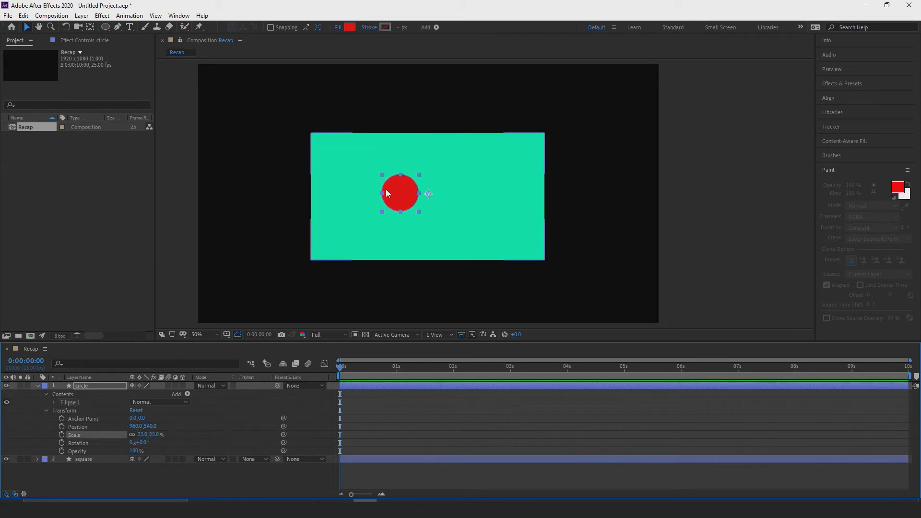
drag(387, 193, 345, 206)
drag(289, 214, 248, 115)
Scale the square layer to 20% and move it below the red circle, to about 270, 664.
click(319, 250)
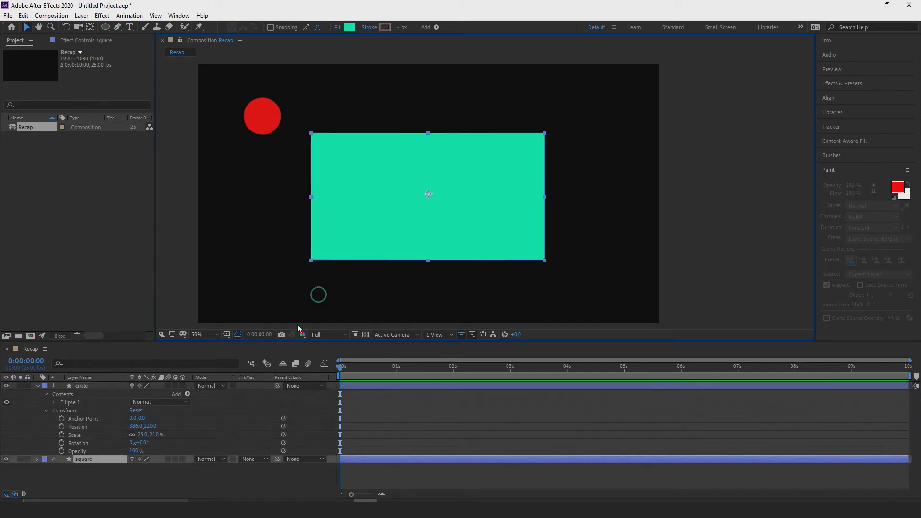
click(37, 459)
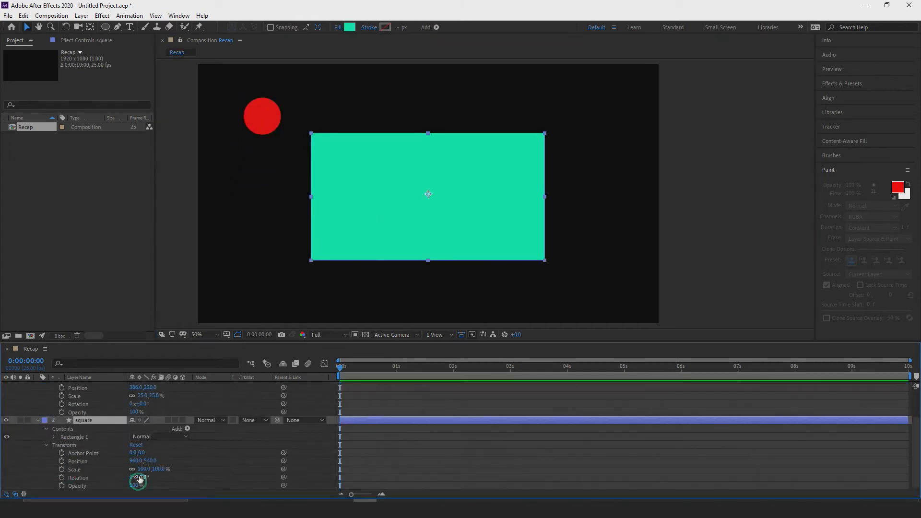
drag(144, 470, 106, 473)
drag(419, 190, 252, 219)
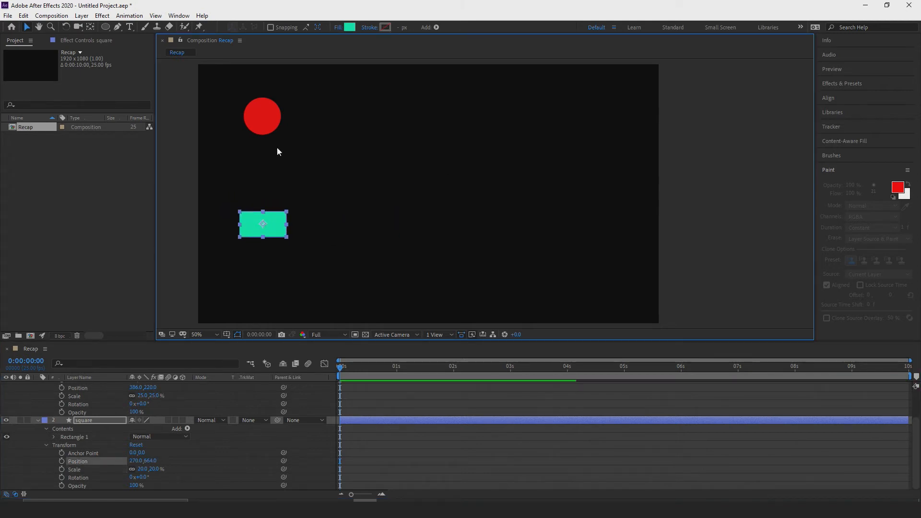
Move the circle layer's anchor point to the center of the red circle with the Pan Behind tool.
click(271, 127)
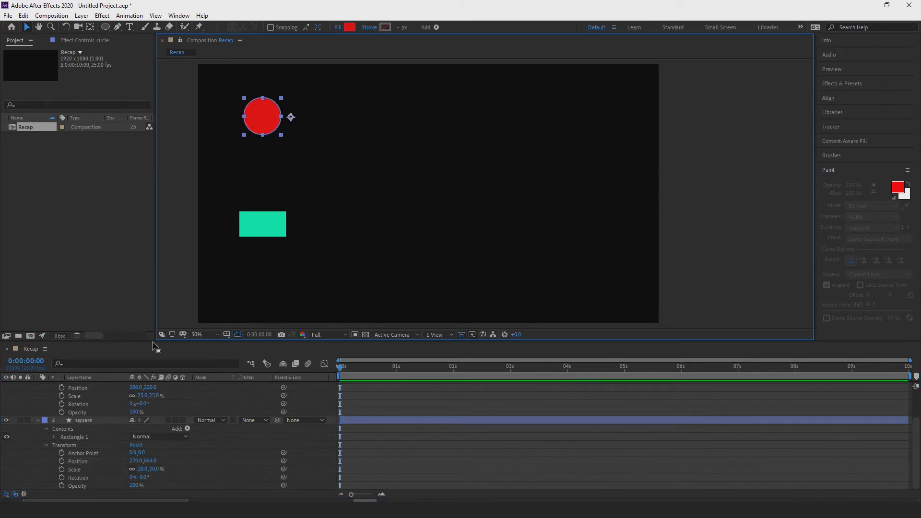
alt+scroll(234, 118, up, 2)
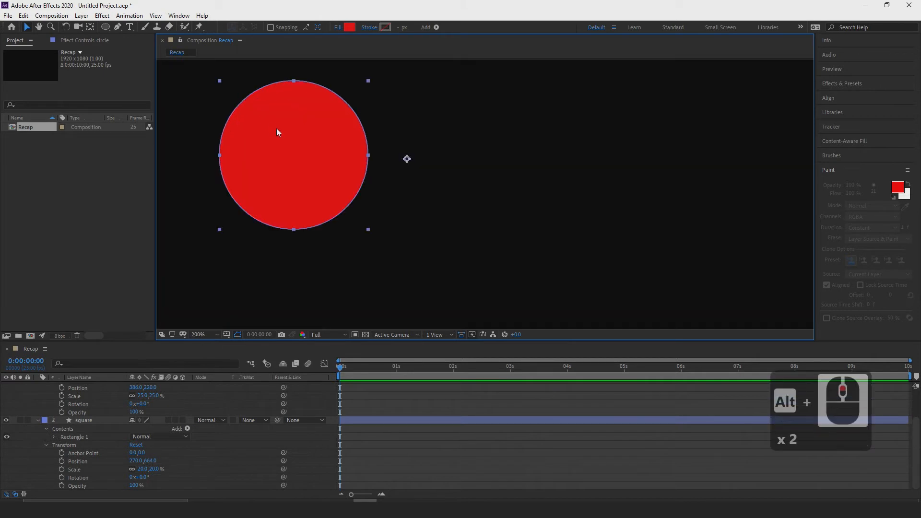
click(91, 27)
drag(407, 159, 295, 152)
click(26, 27)
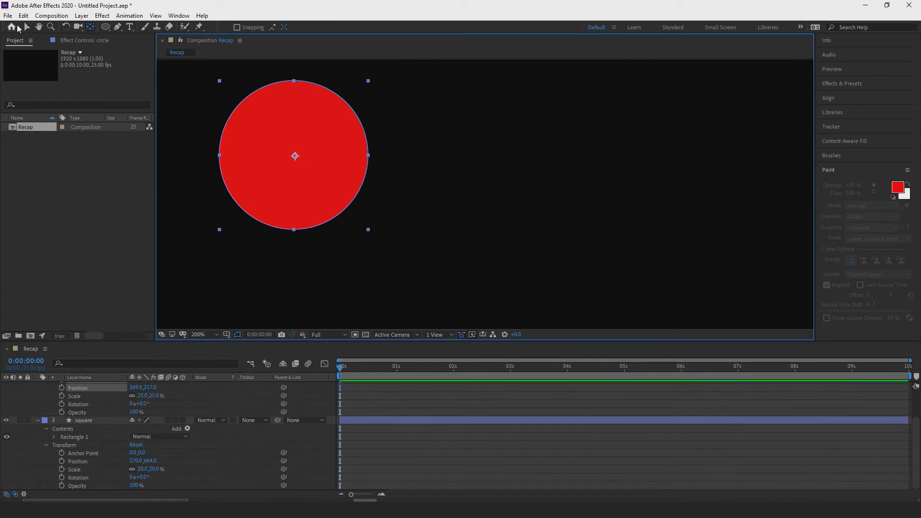
scroll(390, 210, down, 2)
Collapse the square layer's properties and select the circle layer.
click(375, 311)
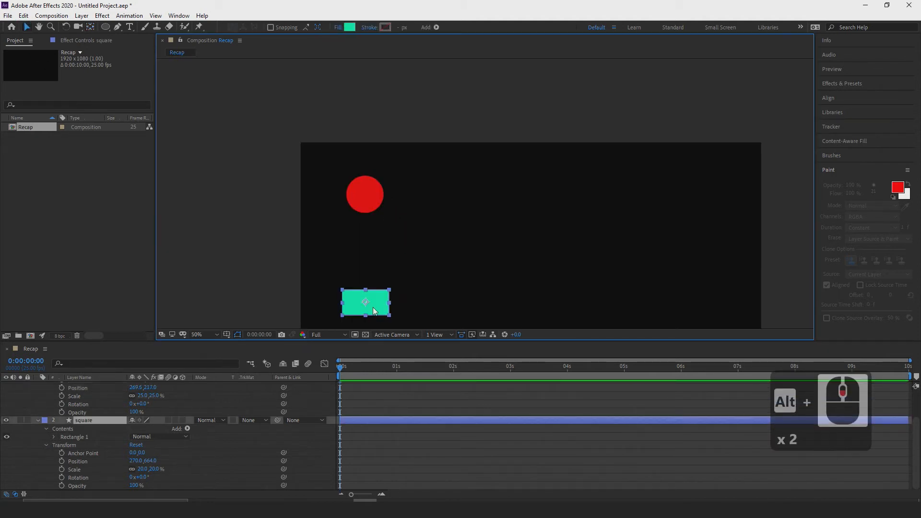
key(h)
mouse_move(437, 269)
mouse_down()
mouse_move(372, 198)
mouse_move(384, 195)
mouse_up()
key(v)
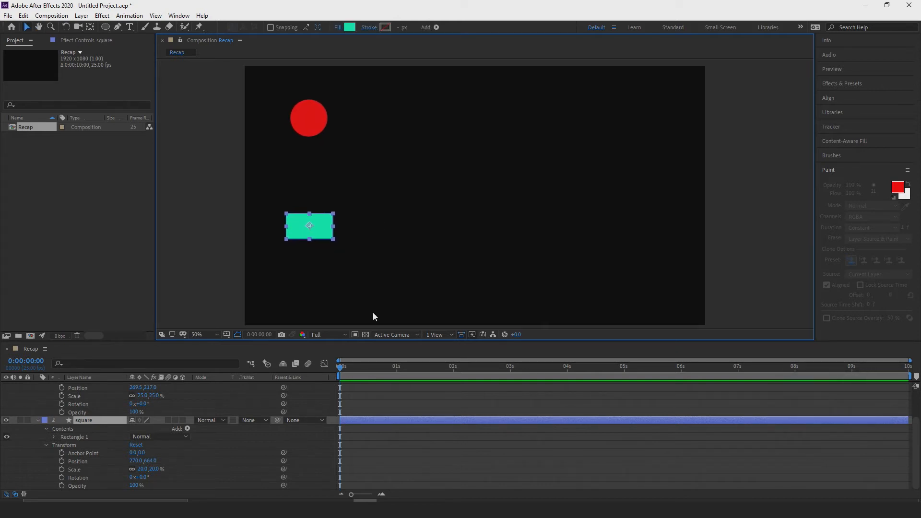
click(37, 420)
key(Return)
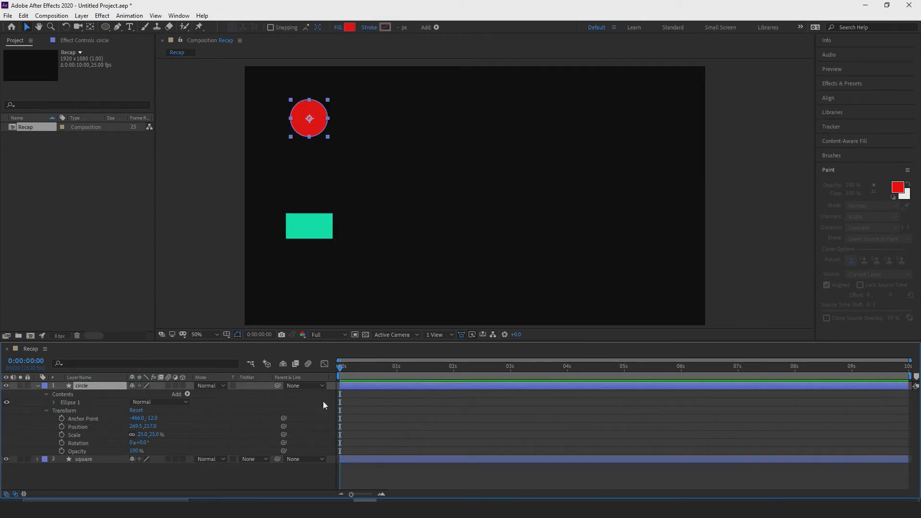
Animate the circle layer's position with keyframes from 269.5, 217 at 0 seconds to 1658.5, 217 at 4 seconds.
click(62, 426)
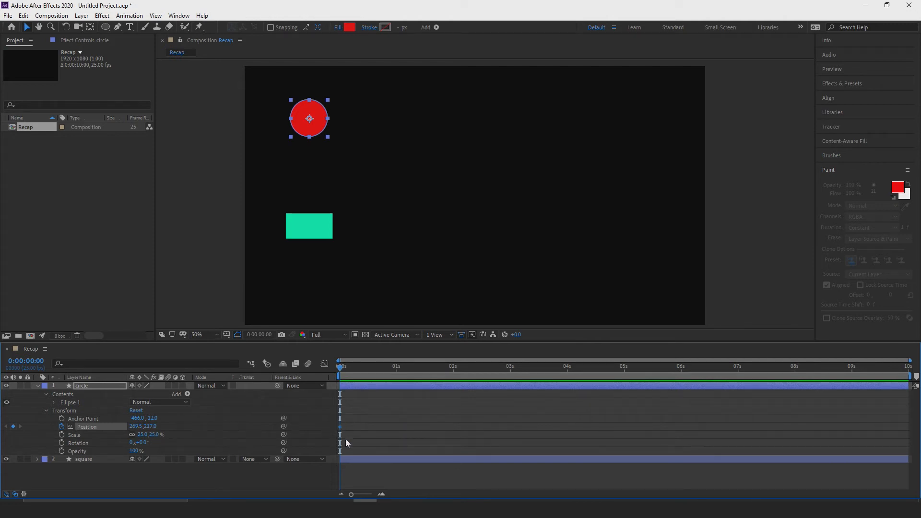
drag(340, 369, 567, 361)
drag(136, 426, 796, 423)
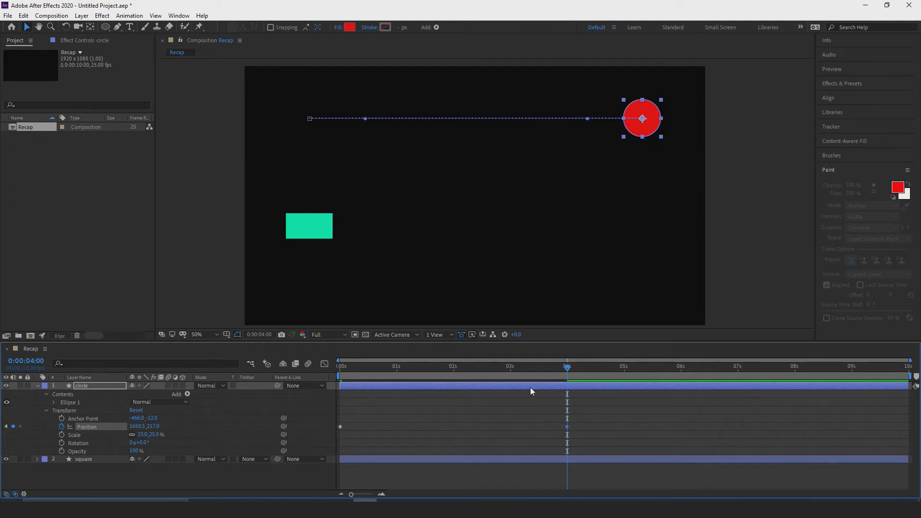
Play the circle's position animation from the start and return the playhead to 0 seconds.
drag(568, 368, 303, 375)
key(space)
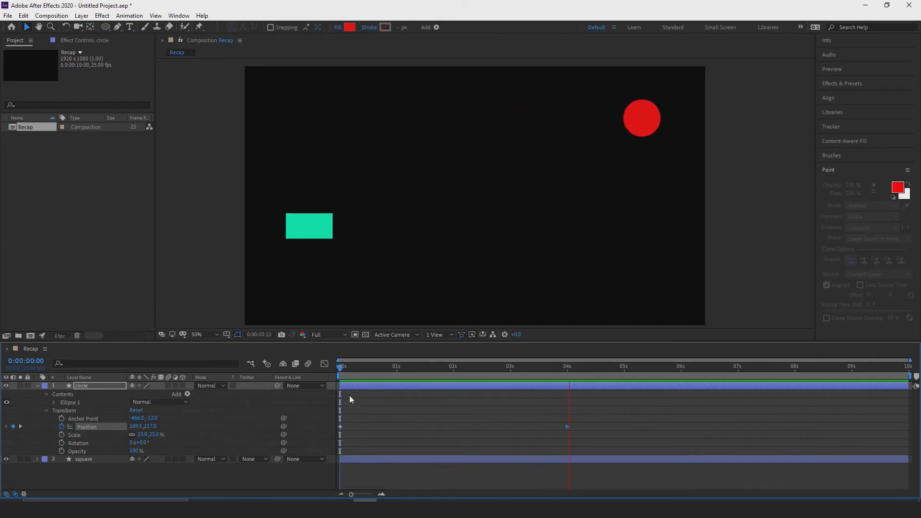
key(space)
drag(661, 372, 327, 379)
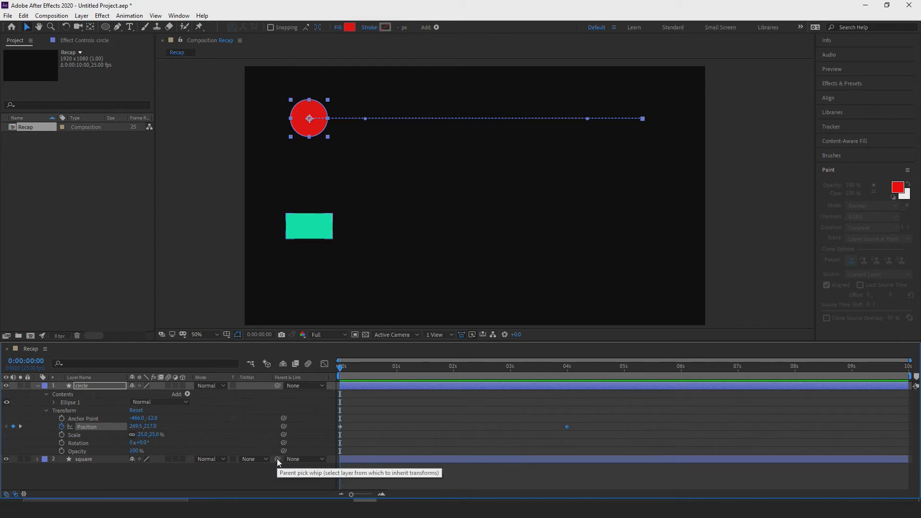
Parent the square layer to the circle layer with the pick whip, and reset its parent to None.
drag(277, 458, 112, 385)
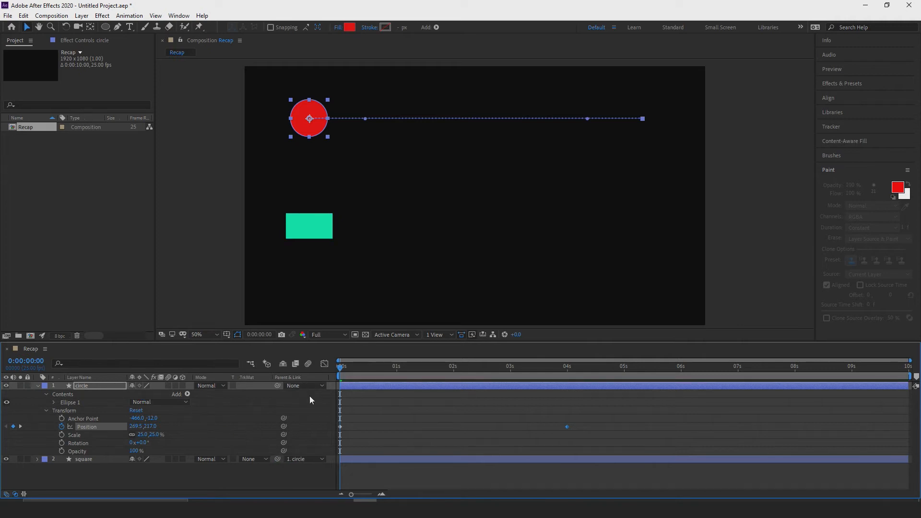
click(288, 461)
click(294, 421)
Set the circle layer as the square's parent, preview the linked motion, and return the playhead to 0 seconds.
click(323, 462)
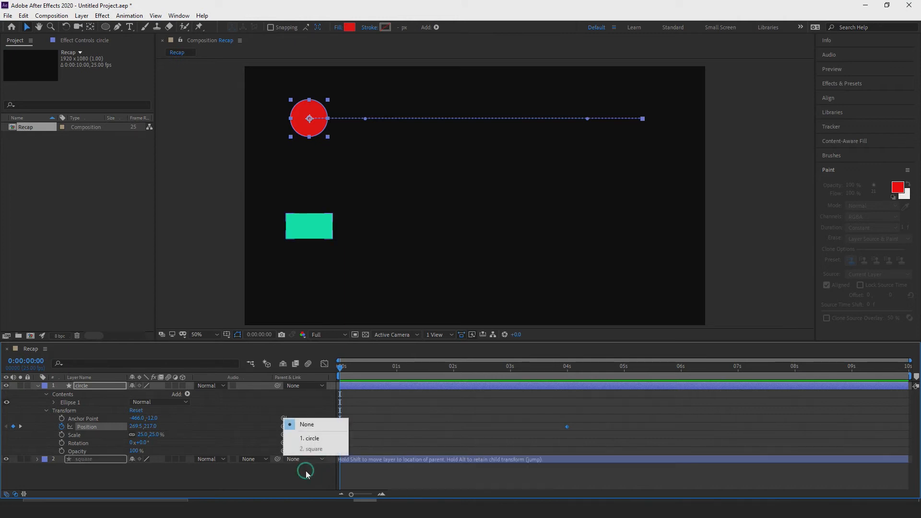
click(312, 438)
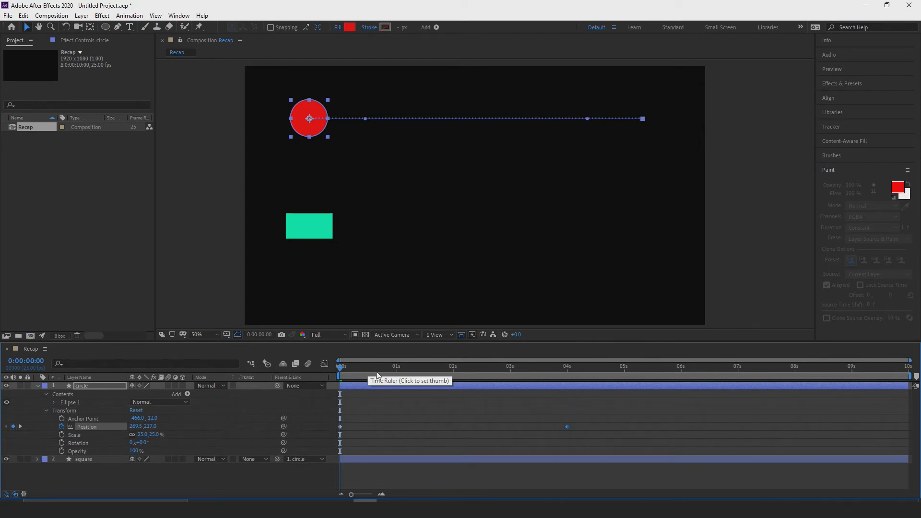
key(space)
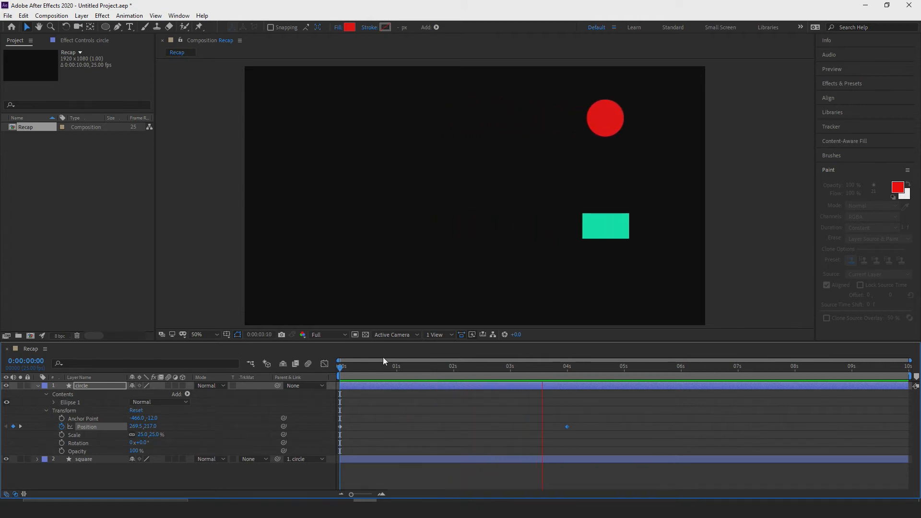
key(space)
drag(578, 366, 330, 376)
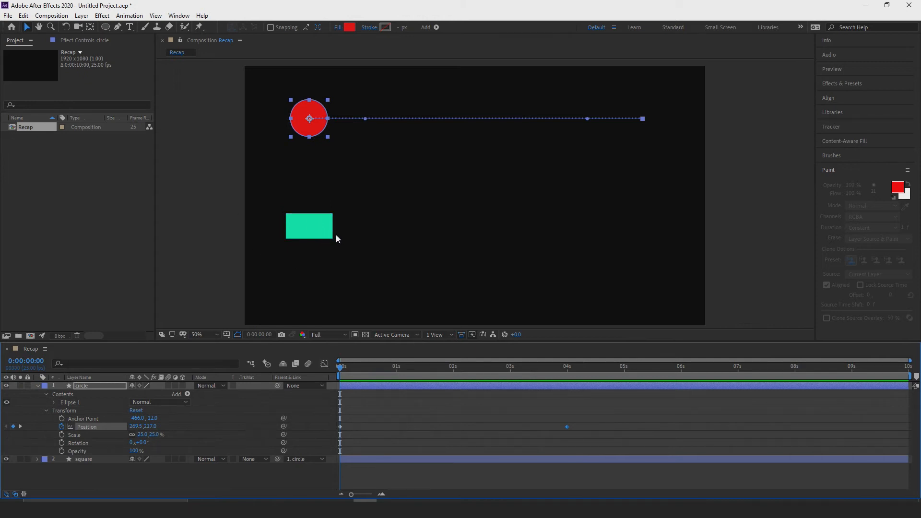
mouse_move(340, 369)
mouse_down()
mouse_move(567, 360)
mouse_move(326, 366)
mouse_up()
Reset the square layer's parent to None and collapse the circle layer's properties, with the playhead at 0 seconds.
click(302, 459)
click(315, 423)
click(37, 386)
click(349, 365)
drag(350, 364, 316, 364)
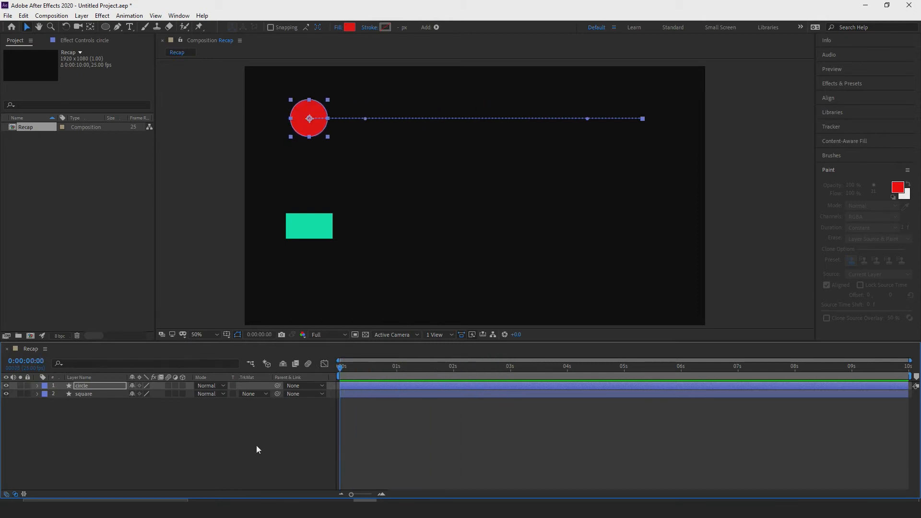
Delete the square and circle layers from the Recap composition.
click(89, 395)
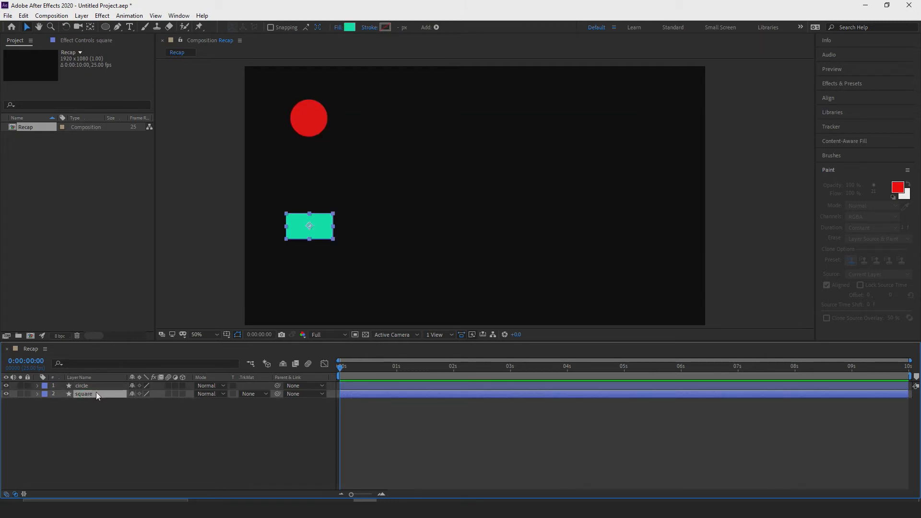
key(Delete)
click(85, 385)
key(Delete)
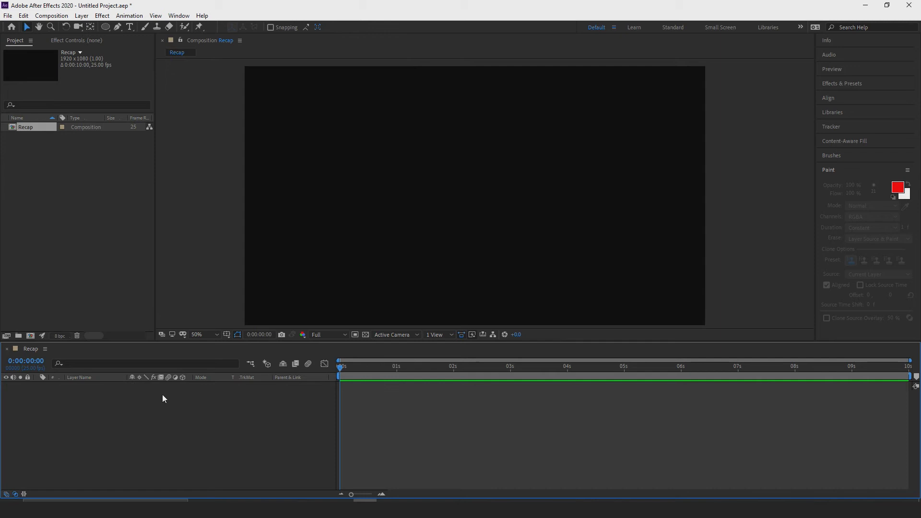
Create a 1920 x 1080 px solid layer with a deep blue color in the Recap composition.
click(82, 15)
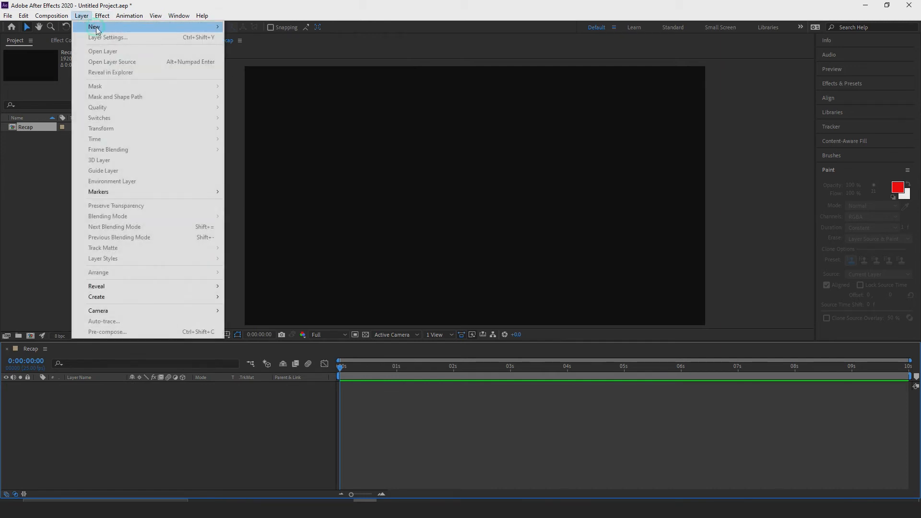
mouse_move(97, 28)
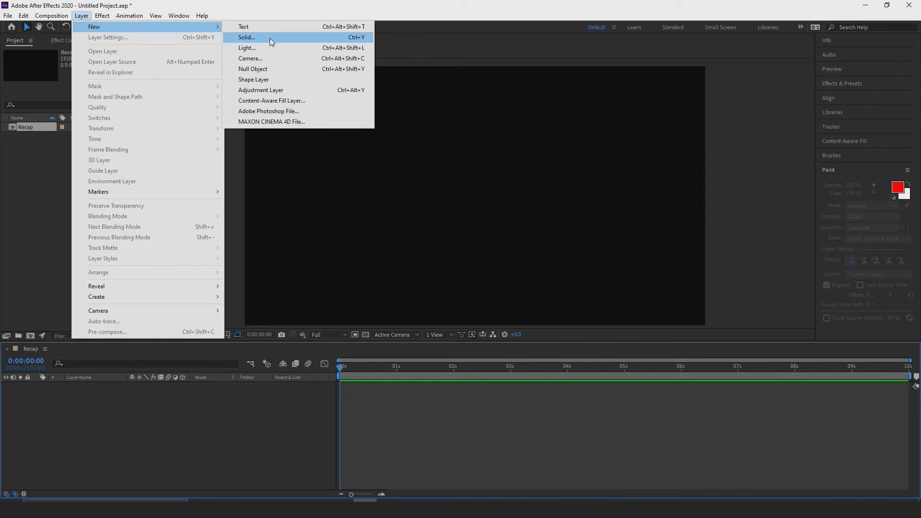
click(270, 38)
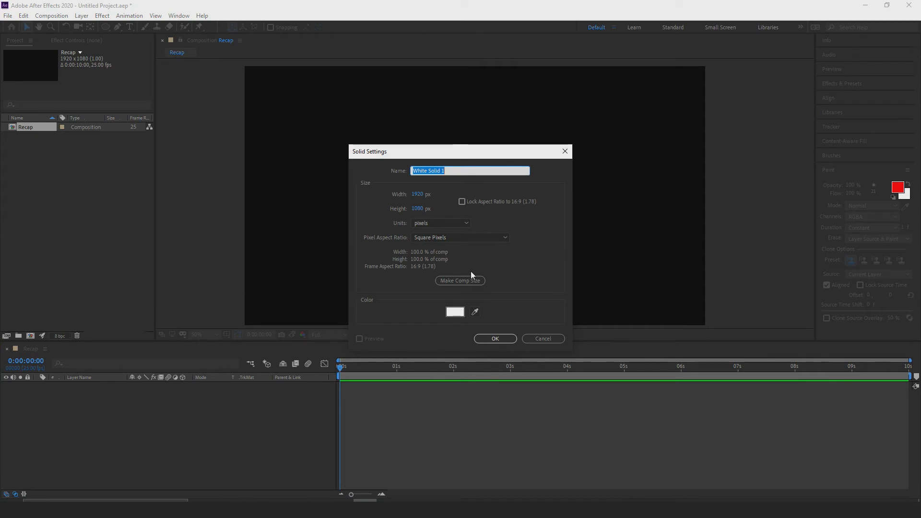
click(454, 312)
mouse_move(678, 181)
mouse_down()
mouse_move(693, 168)
mouse_move(697, 187)
mouse_up()
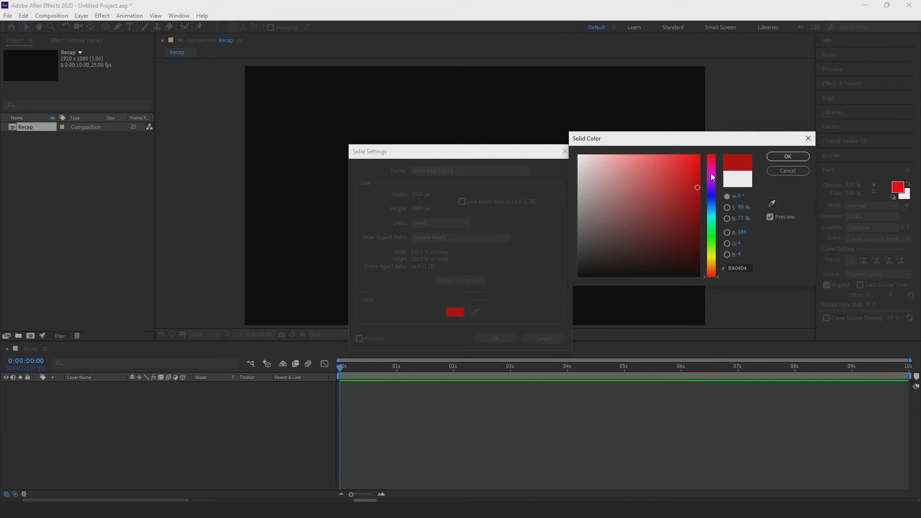
click(713, 195)
click(788, 156)
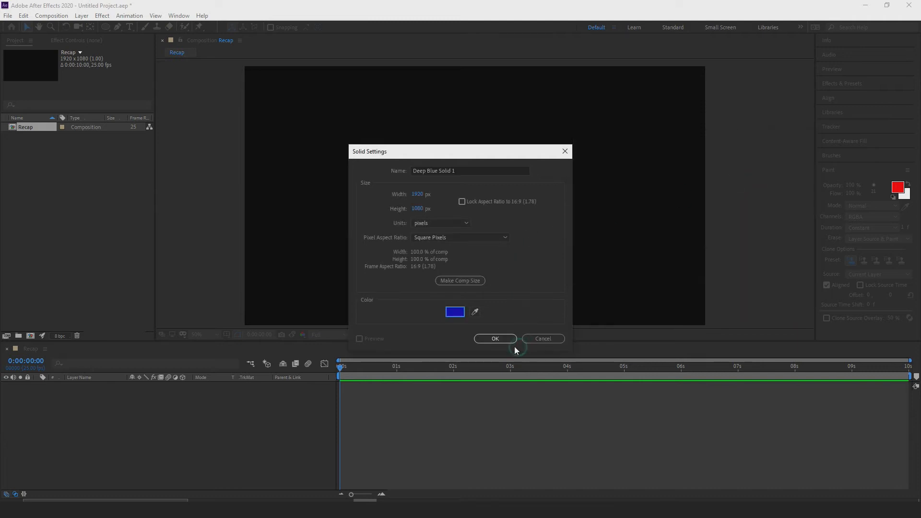
click(497, 339)
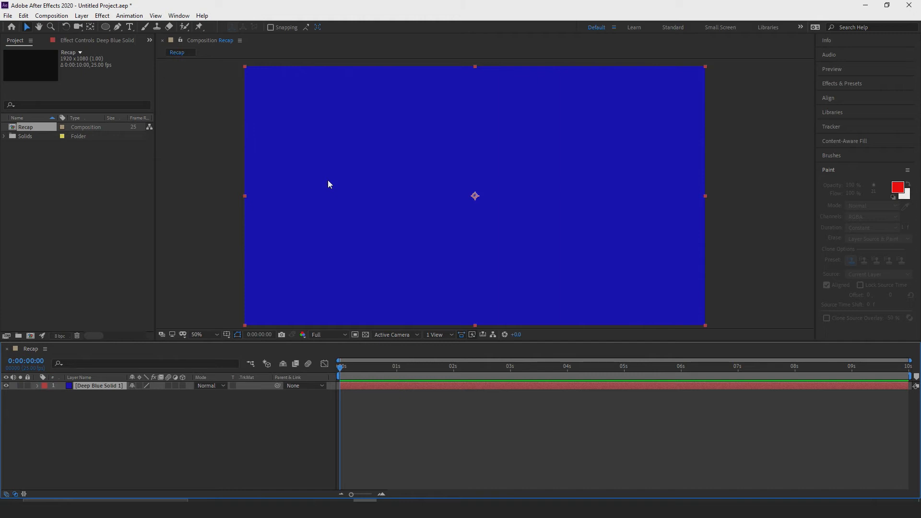
Apply the Fractal Noise effect to the deep blue solid and toggle the effect off and on to compare.
click(94, 402)
click(88, 386)
click(99, 17)
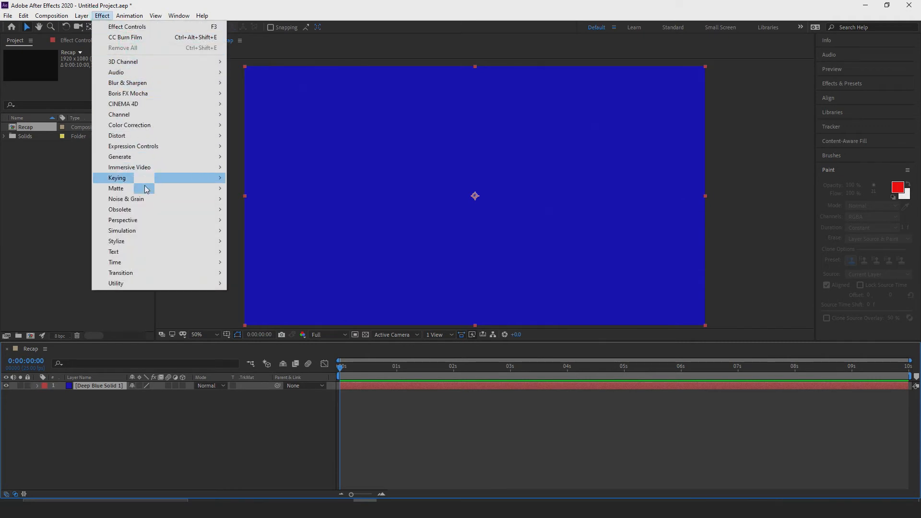
mouse_move(163, 157)
mouse_move(180, 200)
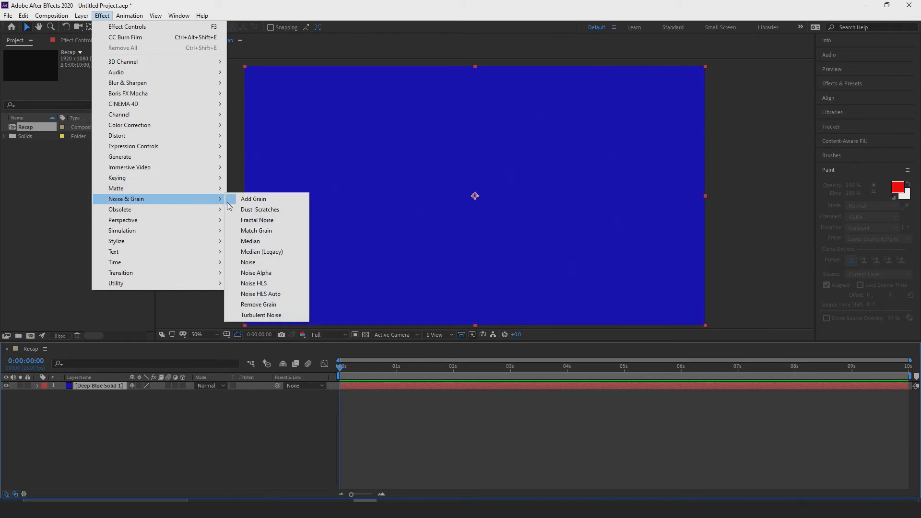
click(261, 221)
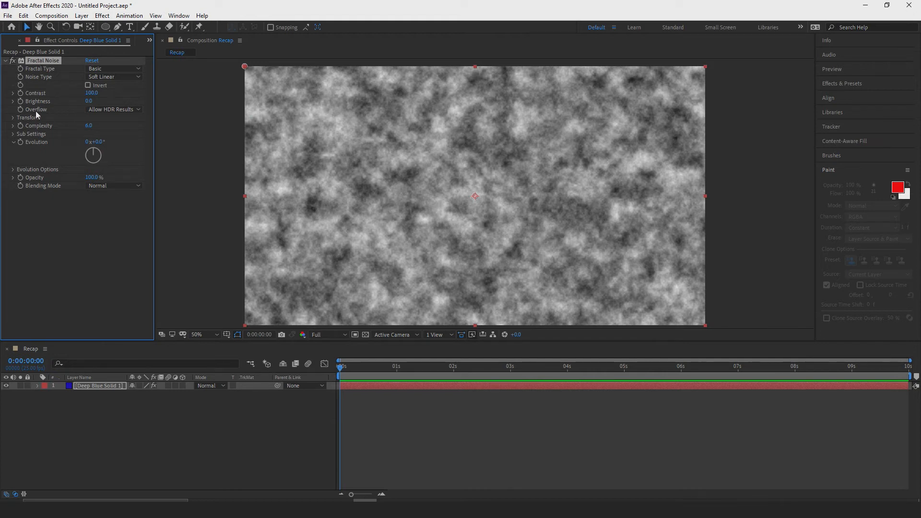
click(13, 61)
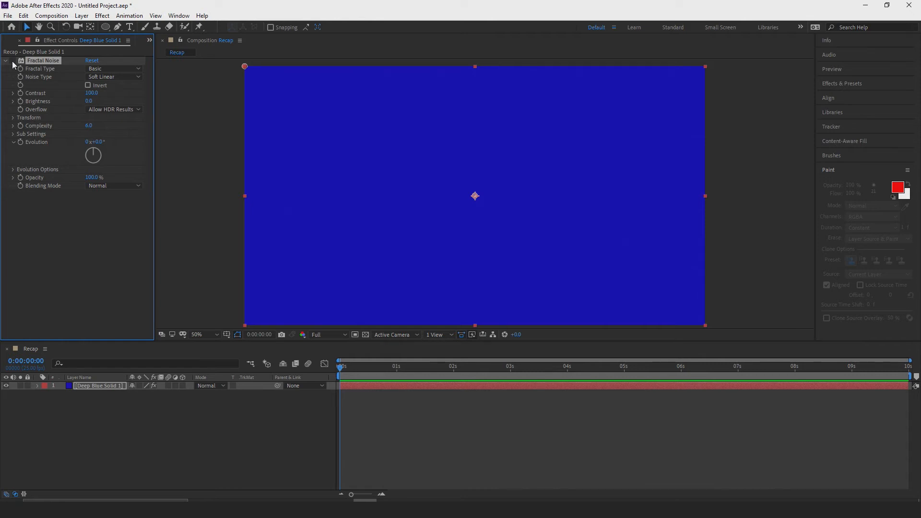
click(13, 62)
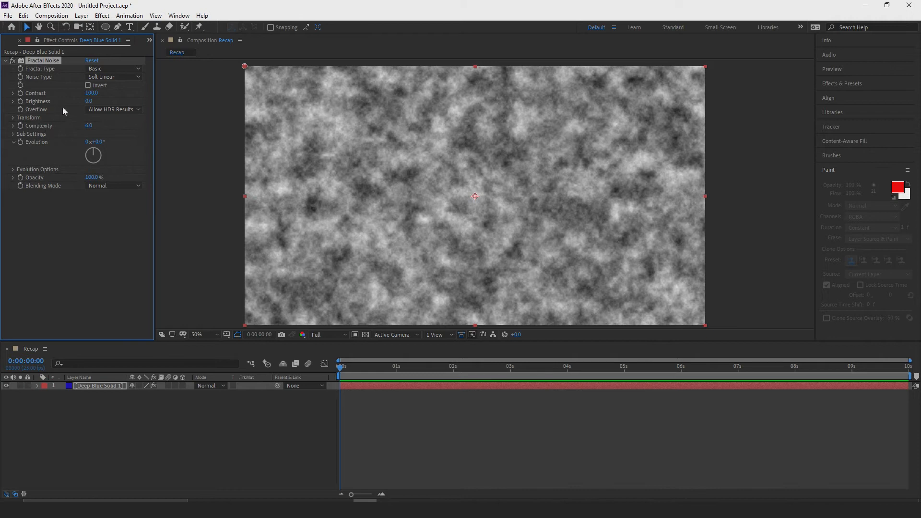
Set the Fractal Noise contrast to 184, brightness to 21, blending mode to Overlay and opacity to 100%, comparing with the effect off.
drag(95, 98, 118, 94)
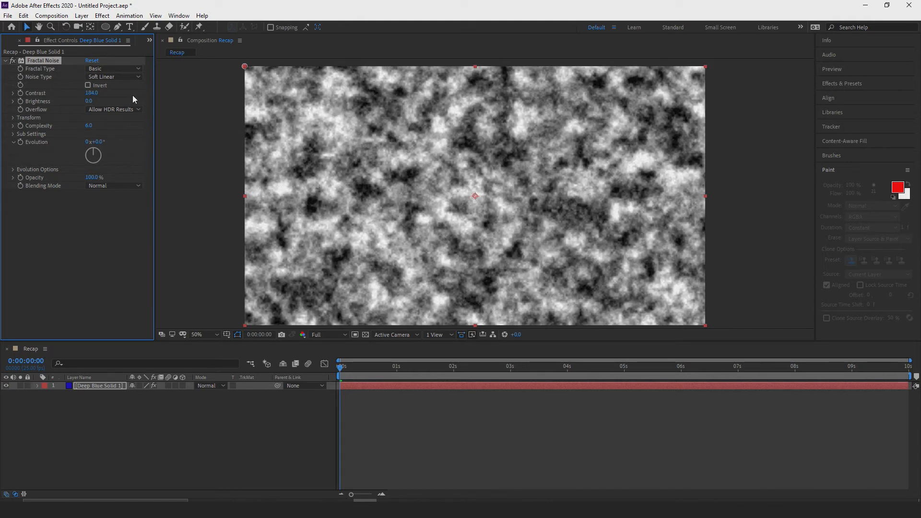
mouse_move(89, 101)
mouse_down()
mouse_move(114, 99)
mouse_move(99, 99)
mouse_up()
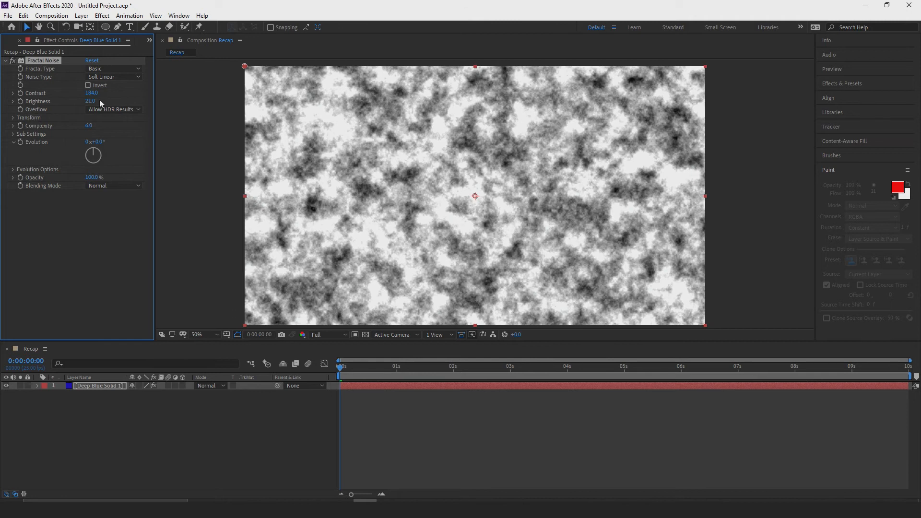
drag(92, 177, 78, 178)
click(99, 186)
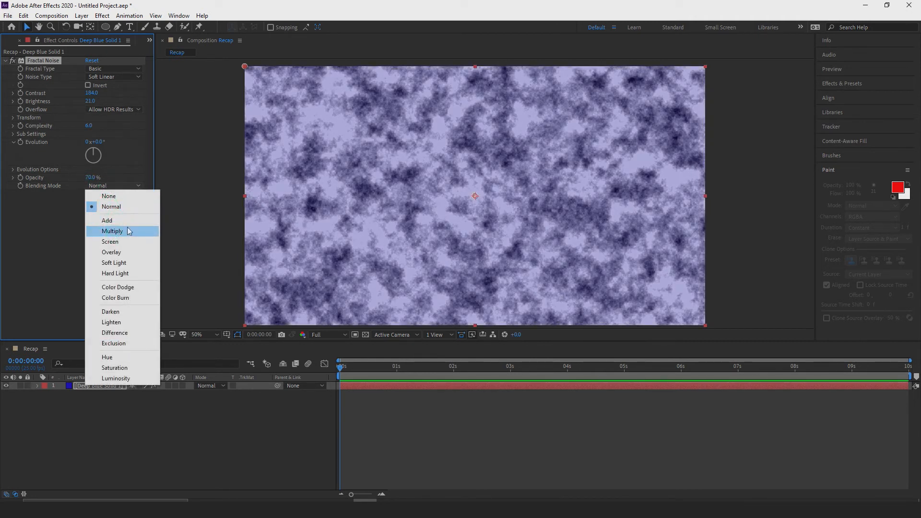
click(116, 252)
mouse_move(94, 178)
mouse_down()
mouse_move(68, 176)
mouse_move(107, 171)
mouse_up()
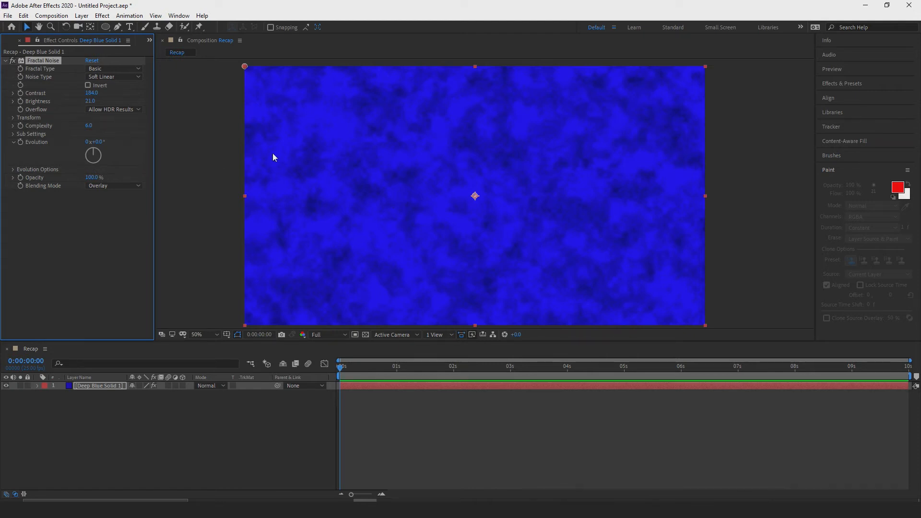
click(107, 246)
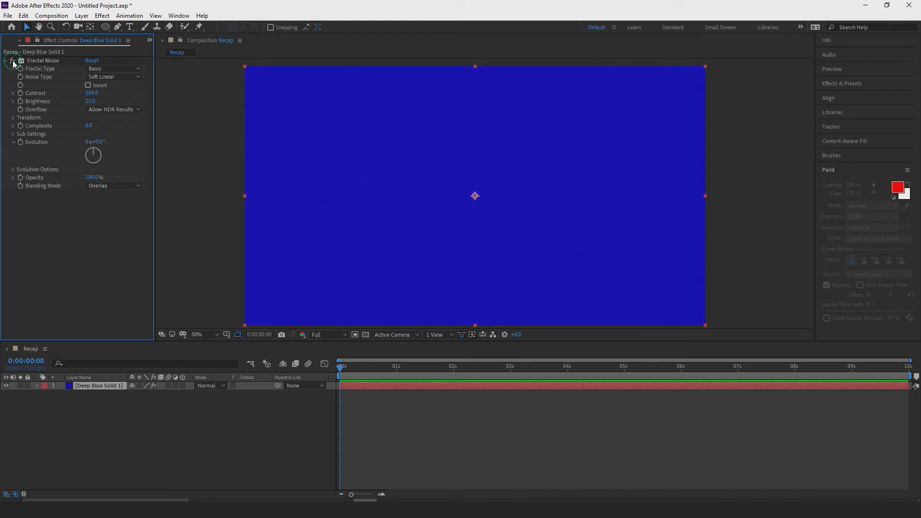
mouse_move(95, 180)
mouse_down()
mouse_move(9, 178)
mouse_move(91, 177)
mouse_up()
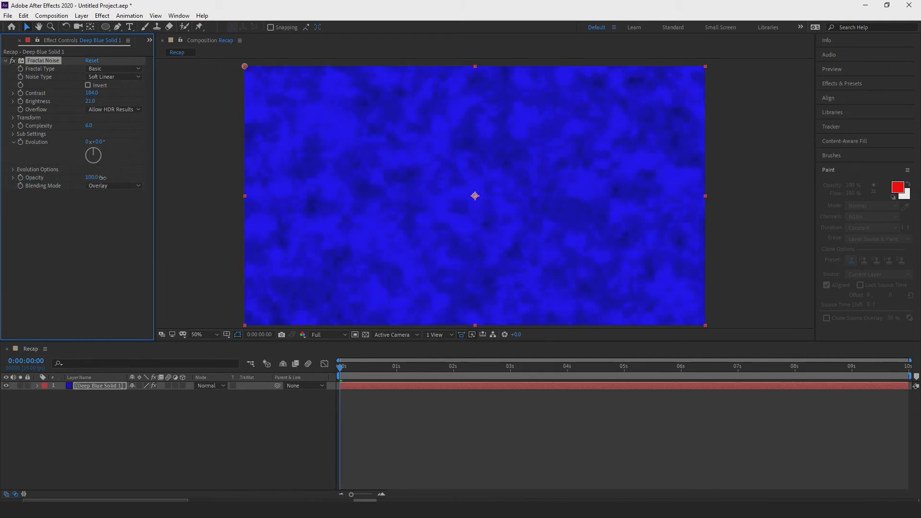
click(154, 414)
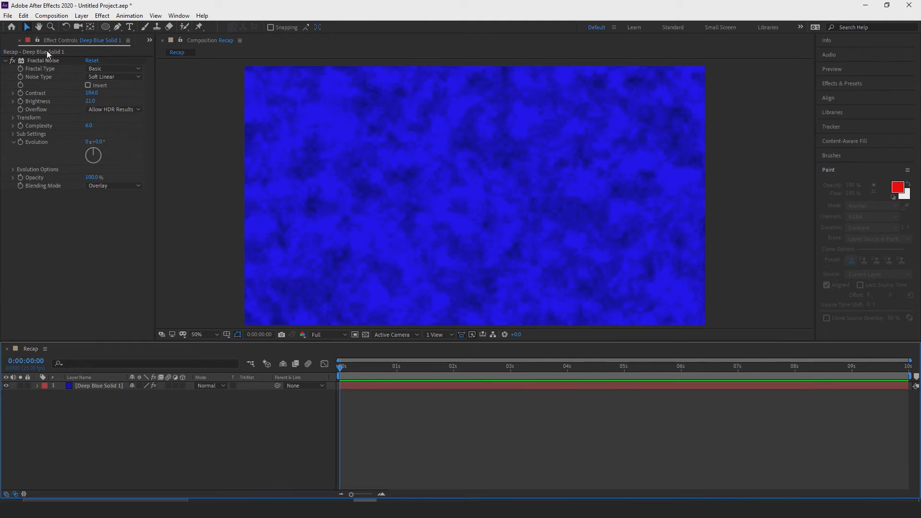
Create a second 1920 x 1080 px solid layer with a bright green color above the deep blue solid.
click(130, 118)
click(81, 15)
mouse_move(110, 27)
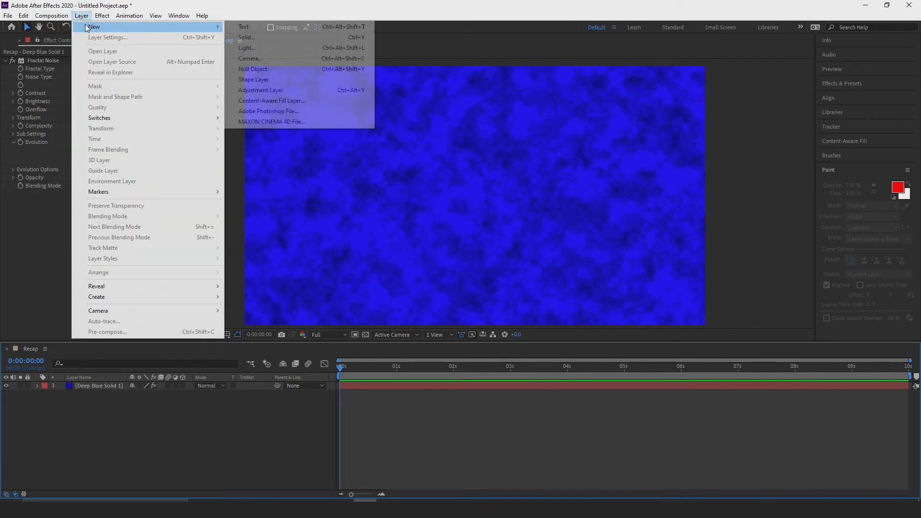
click(262, 35)
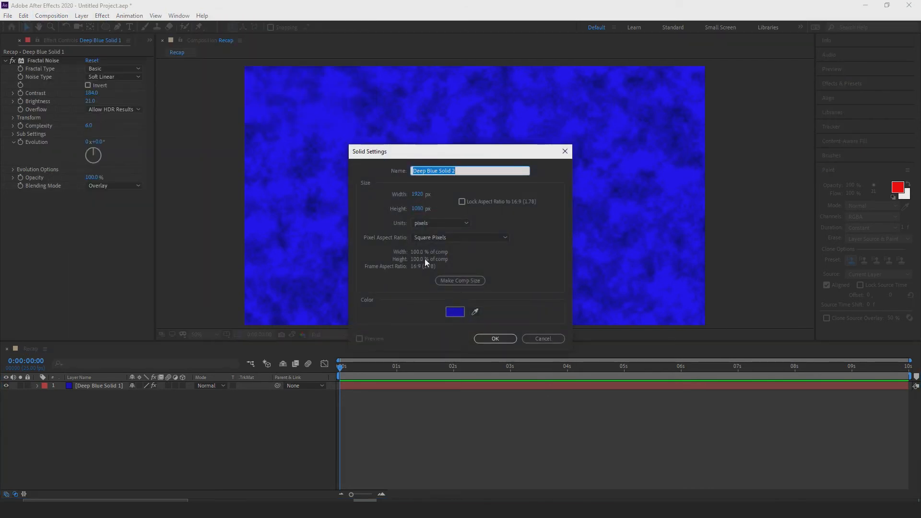
click(455, 312)
click(712, 230)
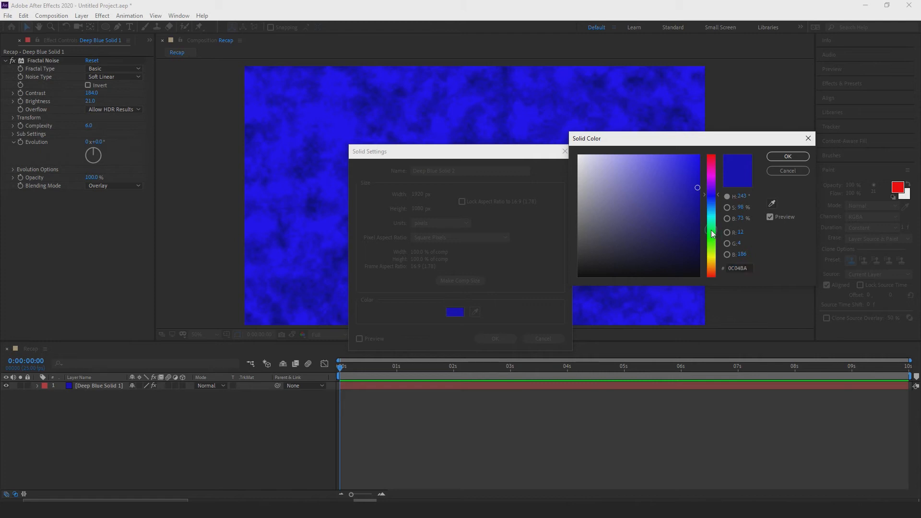
click(694, 160)
click(787, 156)
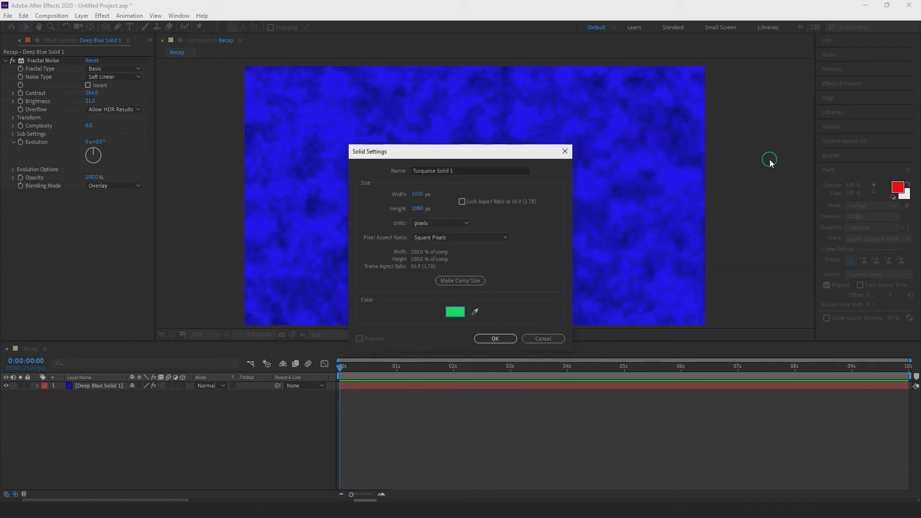
click(495, 339)
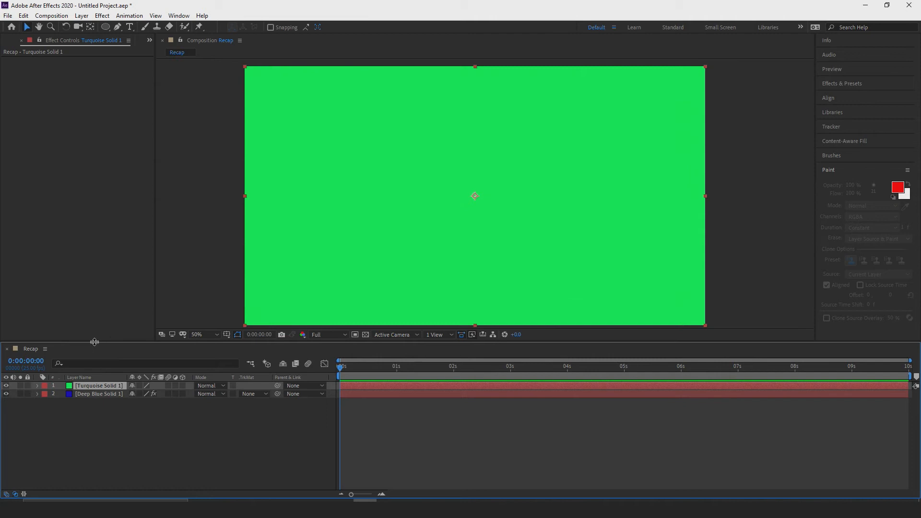
Try to copy the Fractal Noise effect from the deep blue solid to the green solid.
click(93, 394)
click(79, 67)
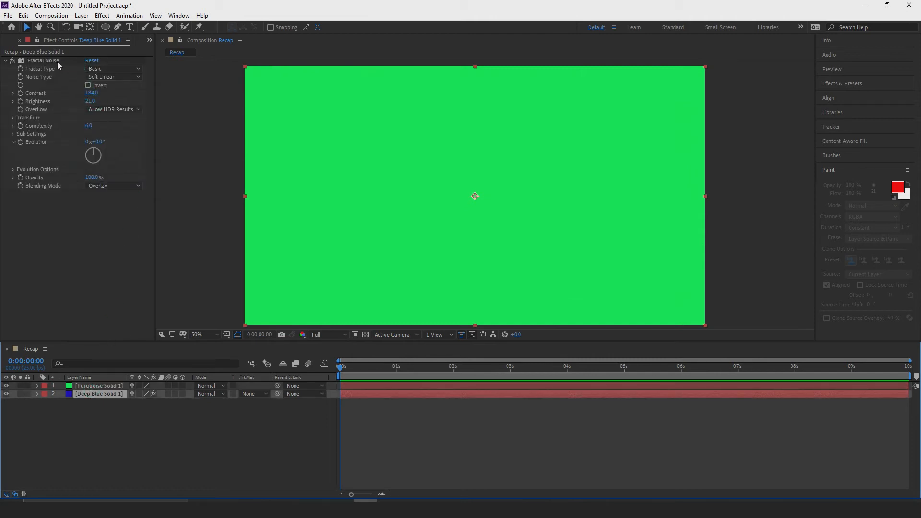
click(57, 61)
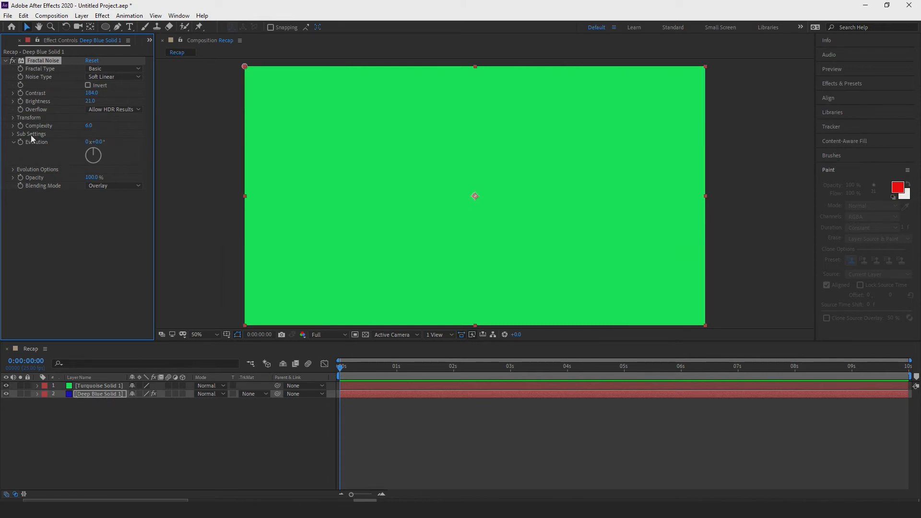
key(ctrl+c)
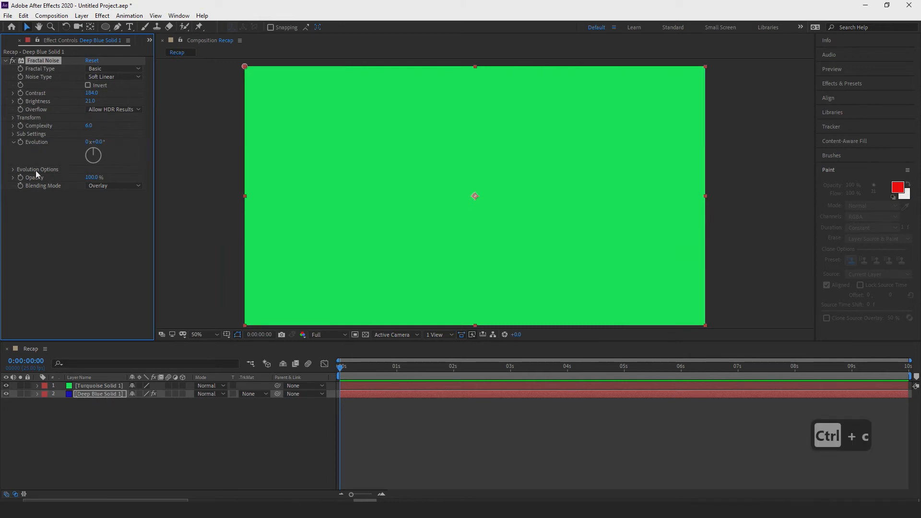
click(96, 386)
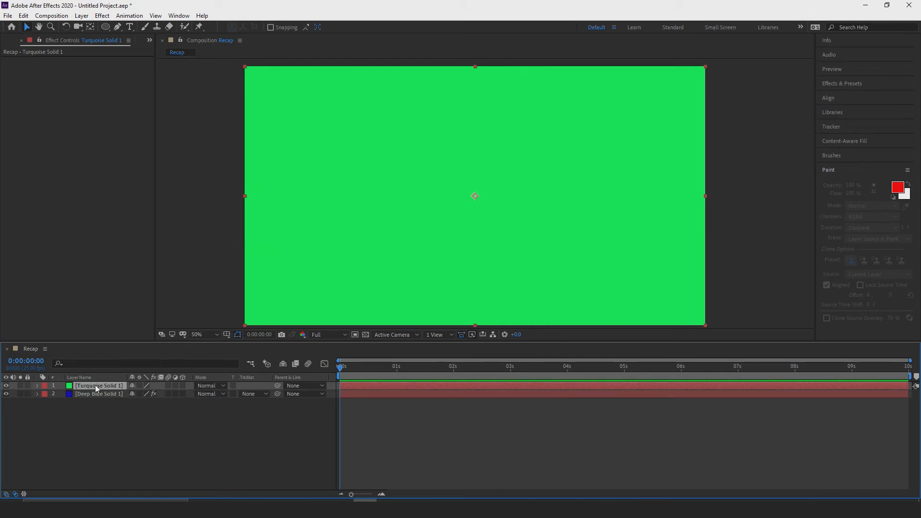
key(ctrl+space)
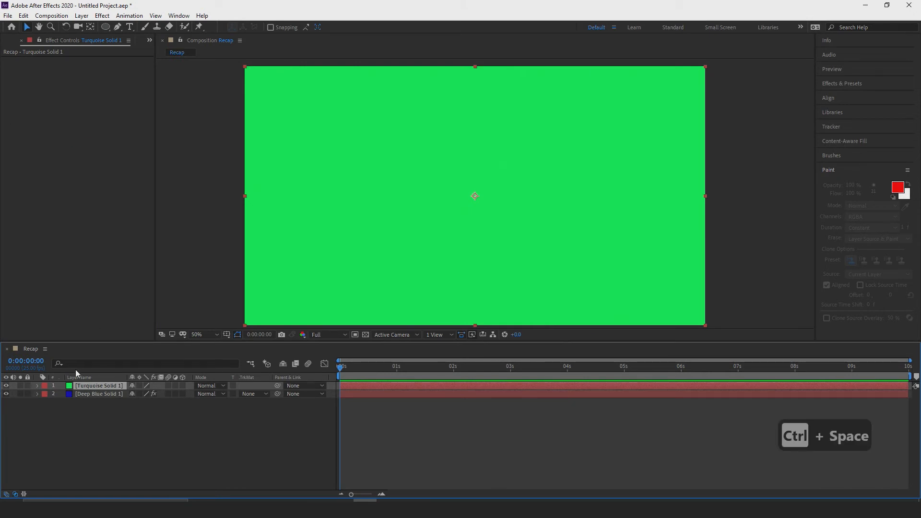
key(ctrl+c)
click(134, 438)
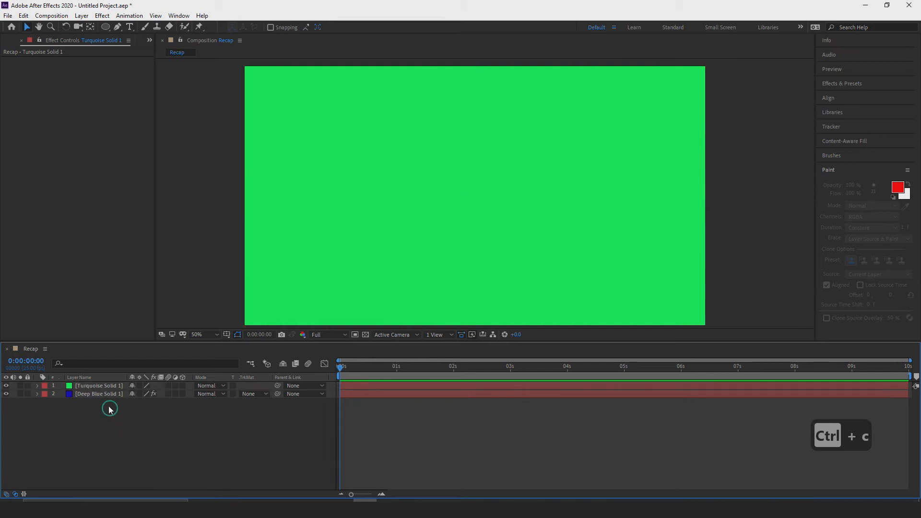
Copy the deep blue solid's Fractal Noise effect and paste it onto the green solid.
click(100, 394)
click(42, 60)
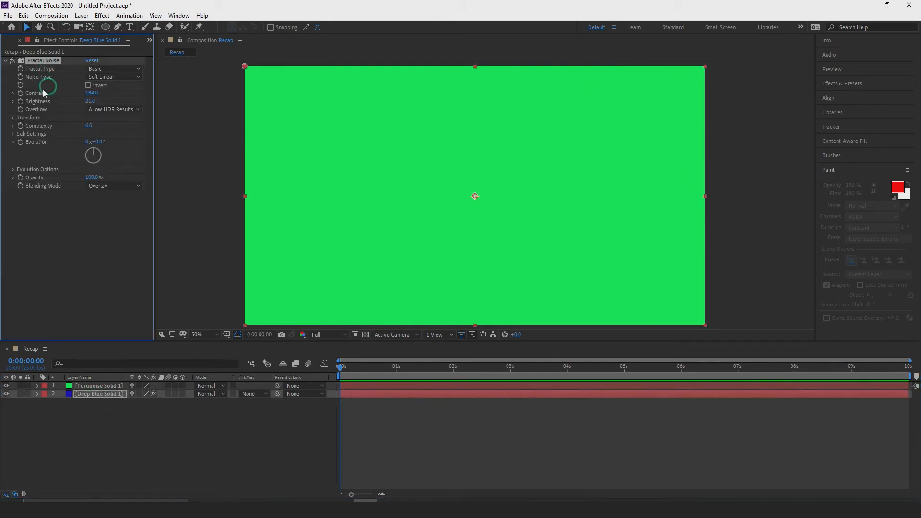
key(ctrl+c)
click(95, 385)
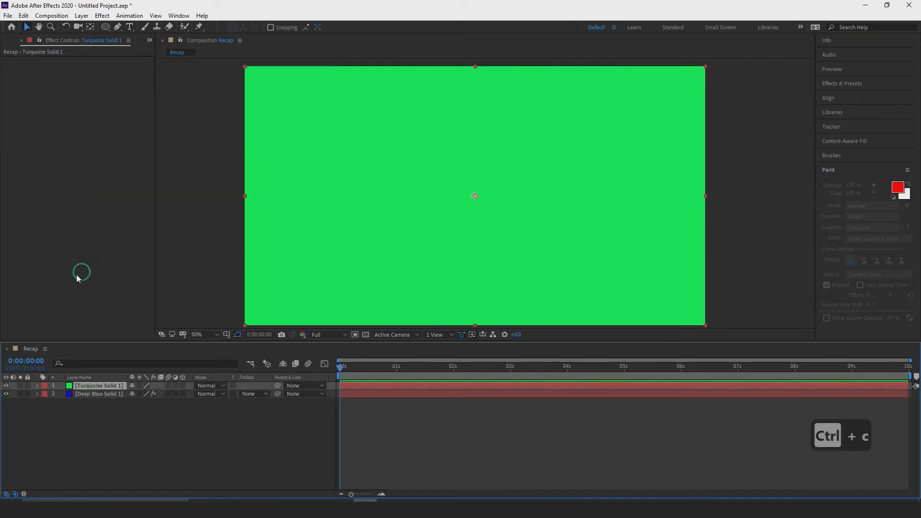
key(ctrl+v)
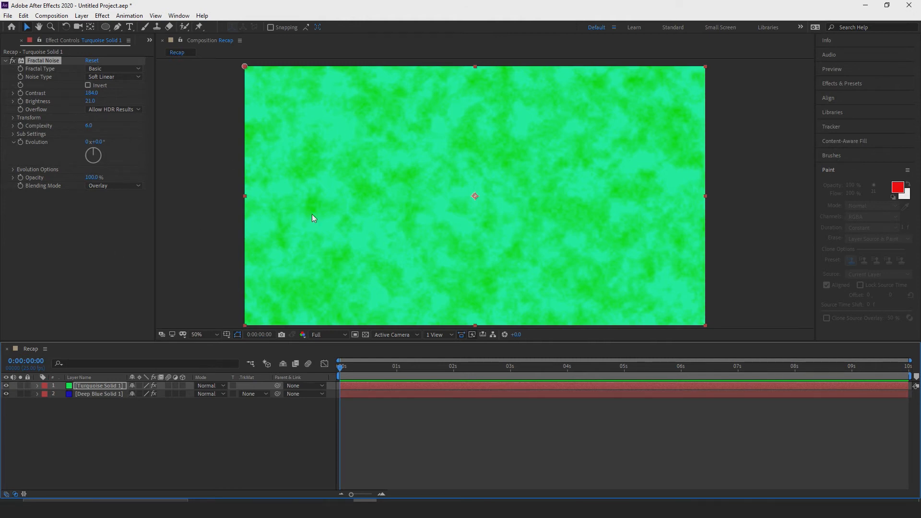
Compare the effects on both solids and delete Fractal Noise from the green and the deep blue layers.
click(108, 393)
click(106, 386)
click(103, 394)
click(98, 386)
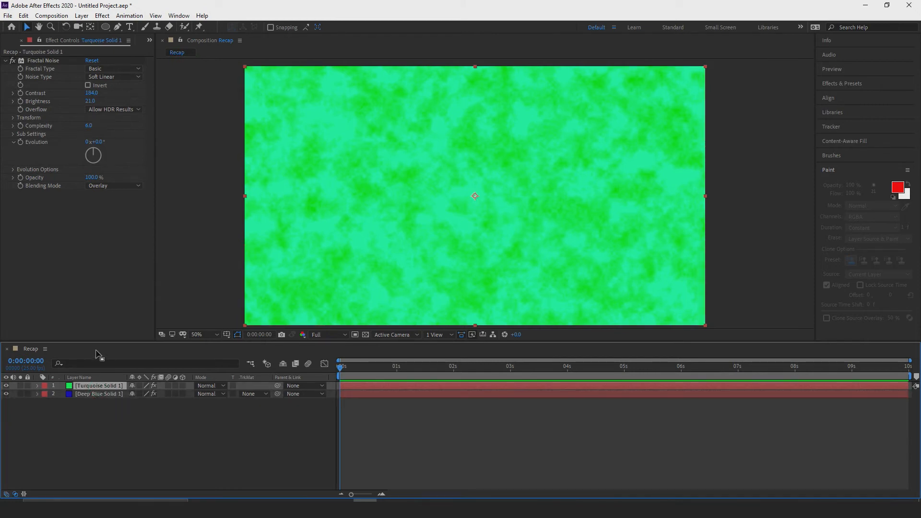
click(47, 61)
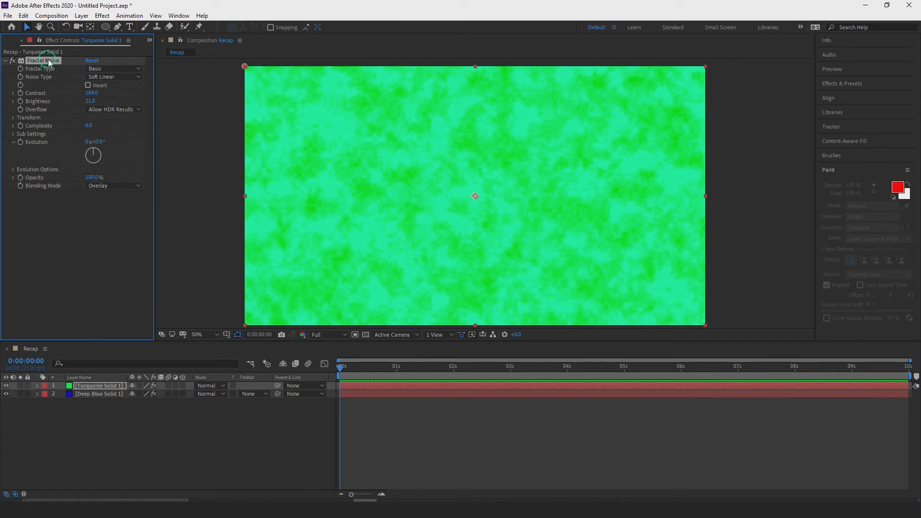
key(Delete)
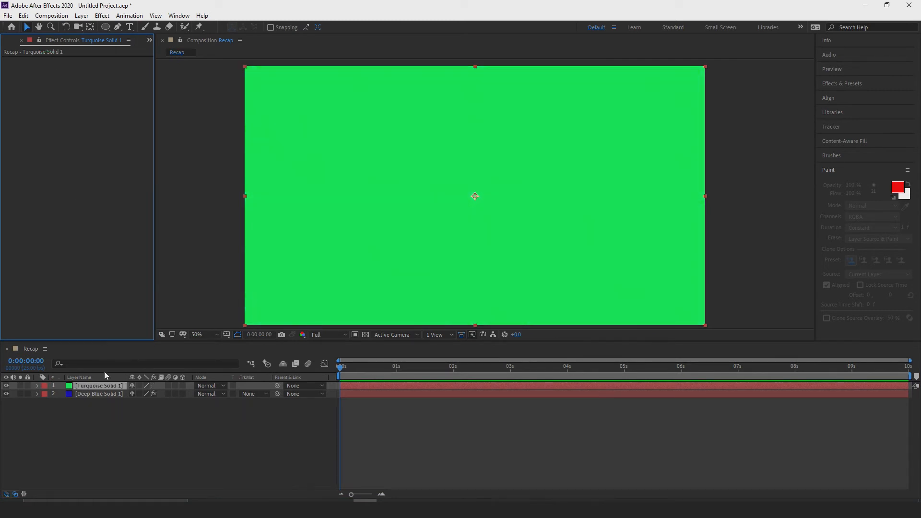
click(98, 393)
click(50, 64)
key(Delete)
Add an adjustment layer above the green and deep blue solids in the Recap composition.
click(96, 386)
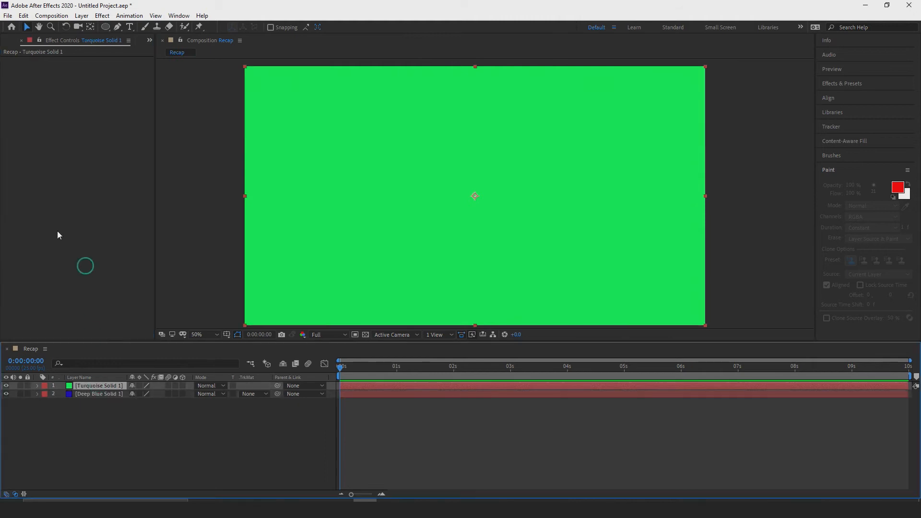
click(81, 15)
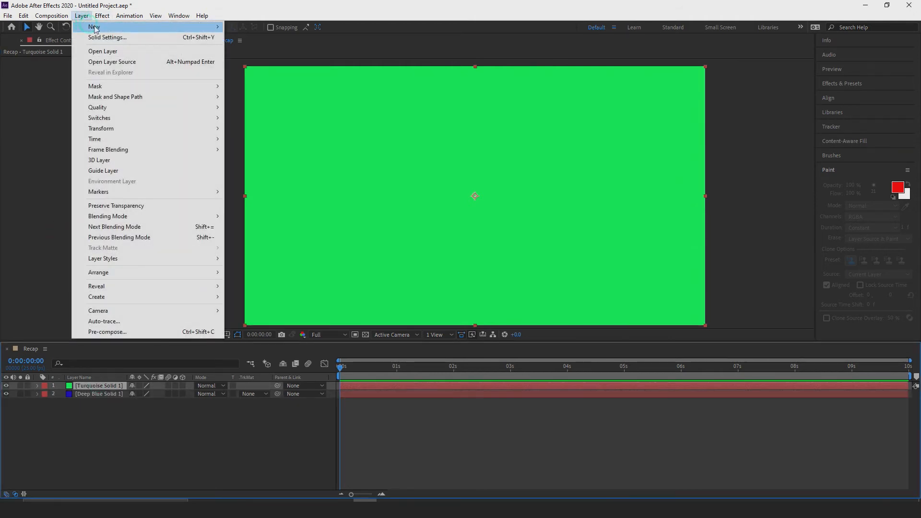
mouse_move(96, 29)
click(263, 90)
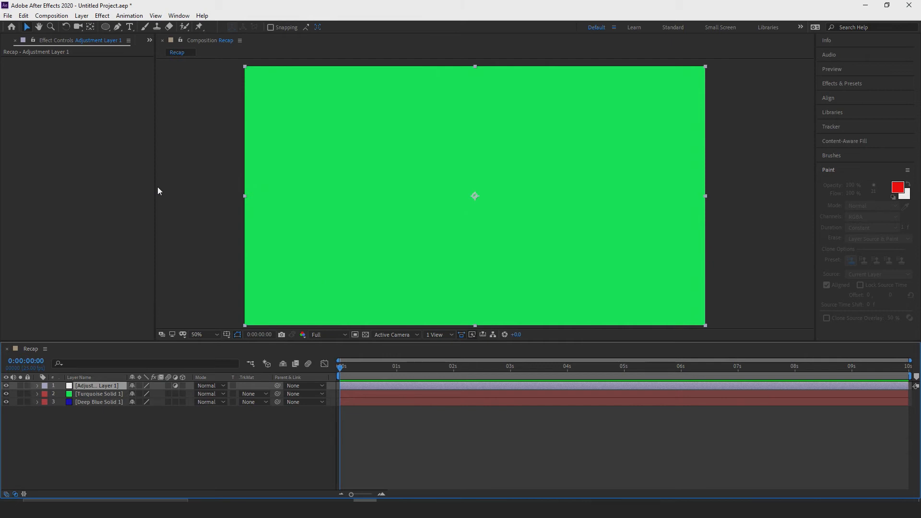
Apply the Fractal Noise effect to the adjustment layer and set its blending mode to Overlay.
click(82, 15)
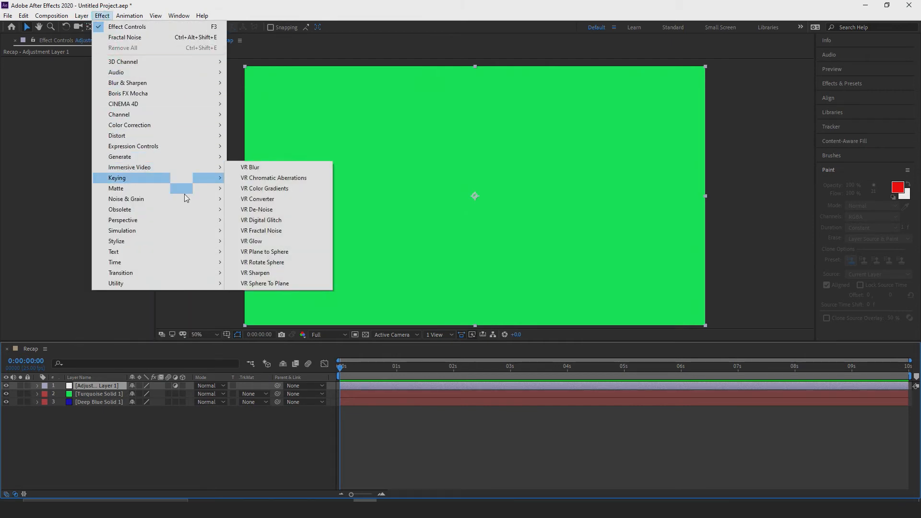
mouse_move(201, 201)
click(262, 220)
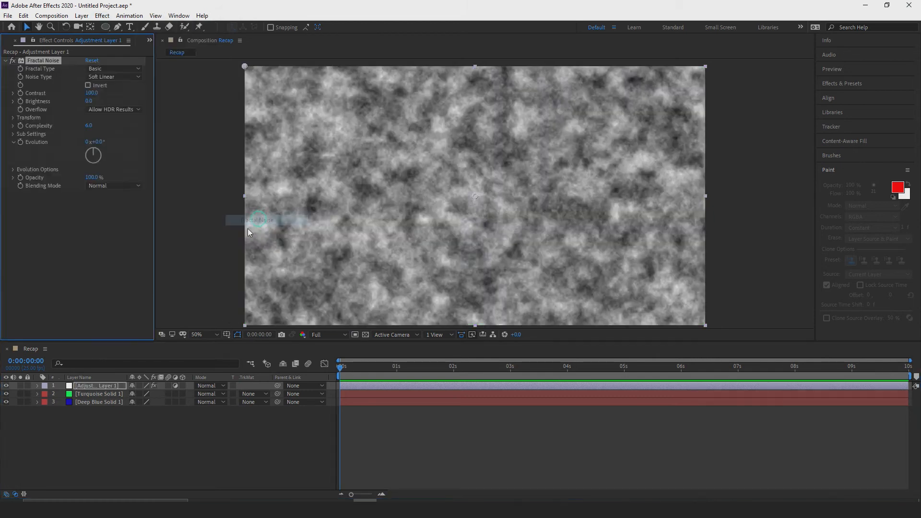
click(103, 186)
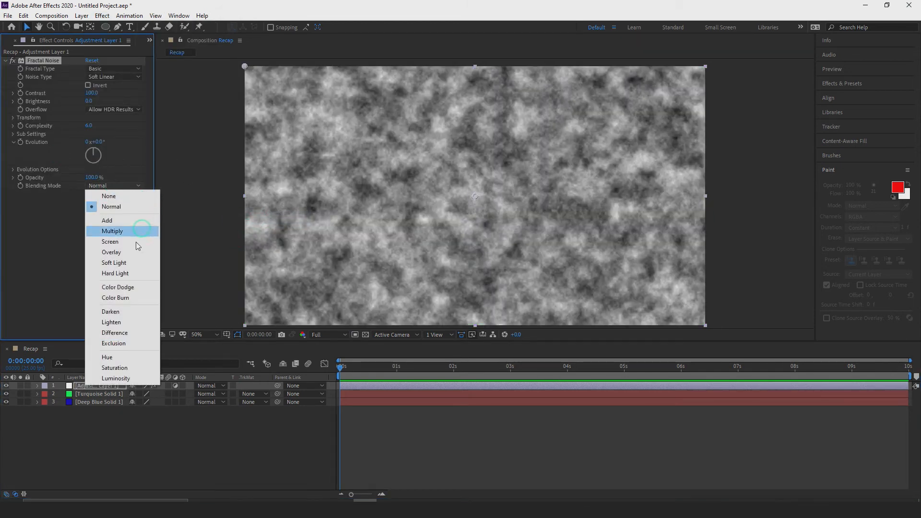
click(127, 249)
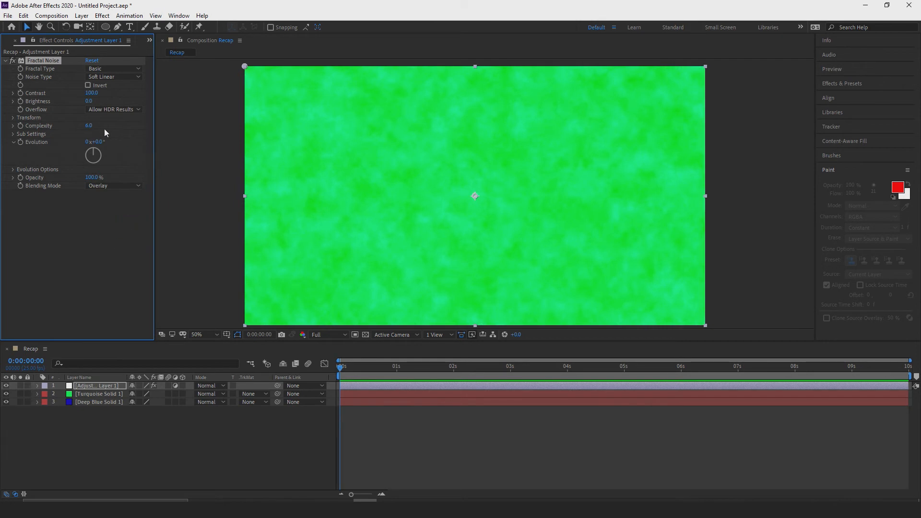
Set the Fractal Noise contrast to 327 and check the noise on the blue solid by temporarily hiding the green one.
drag(95, 178, 97, 176)
drag(92, 93, 206, 96)
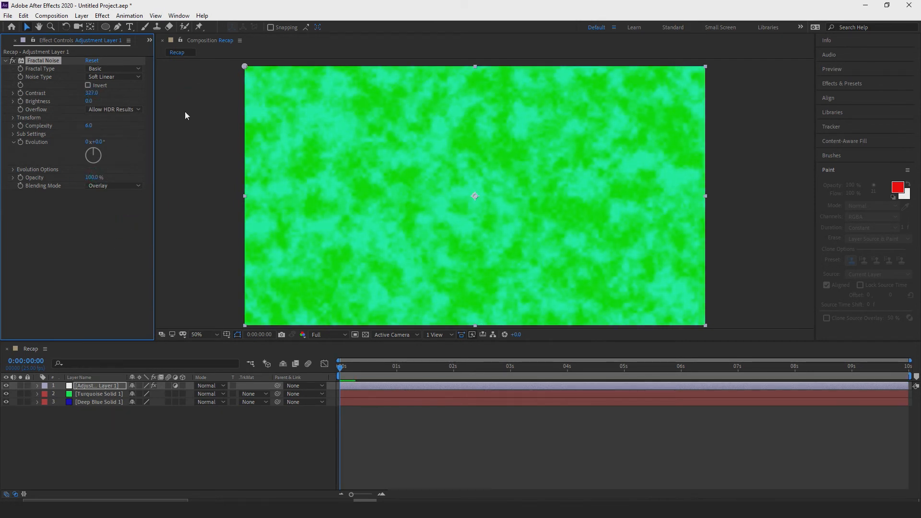
click(7, 394)
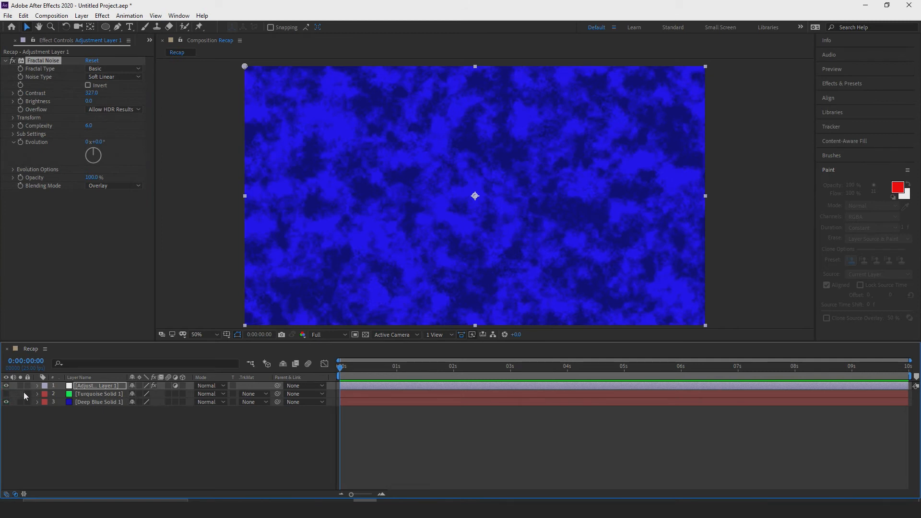
click(6, 394)
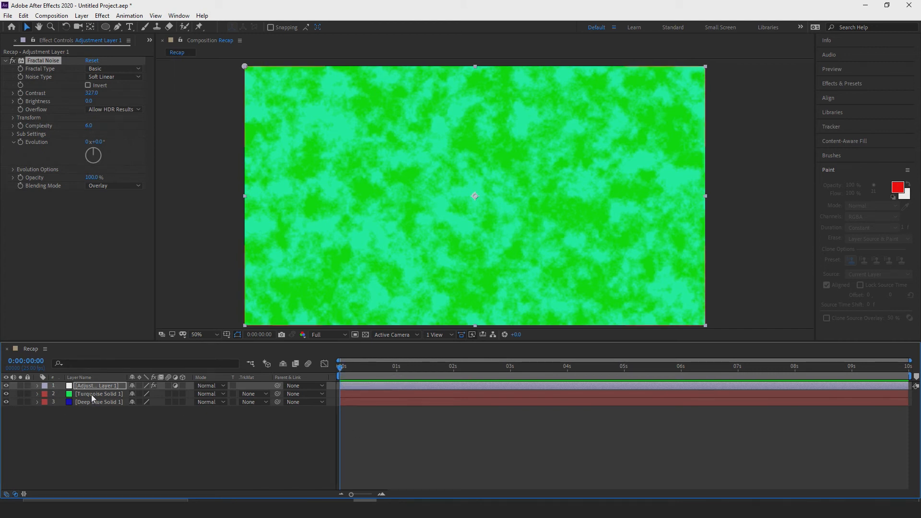
Keyframe the green solid's opacity at 100% at 0:00:00:24 and 0% at 0:00:02:00.
drag(341, 367, 394, 365)
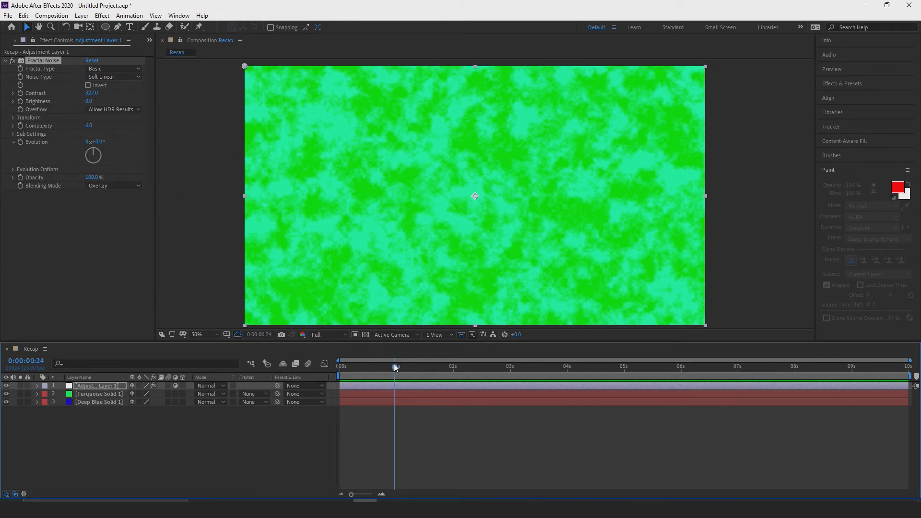
click(96, 394)
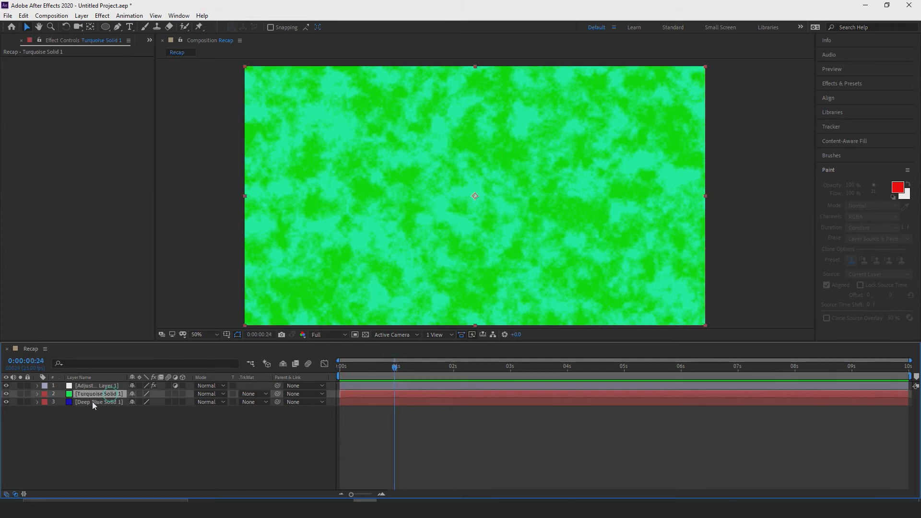
click(38, 395)
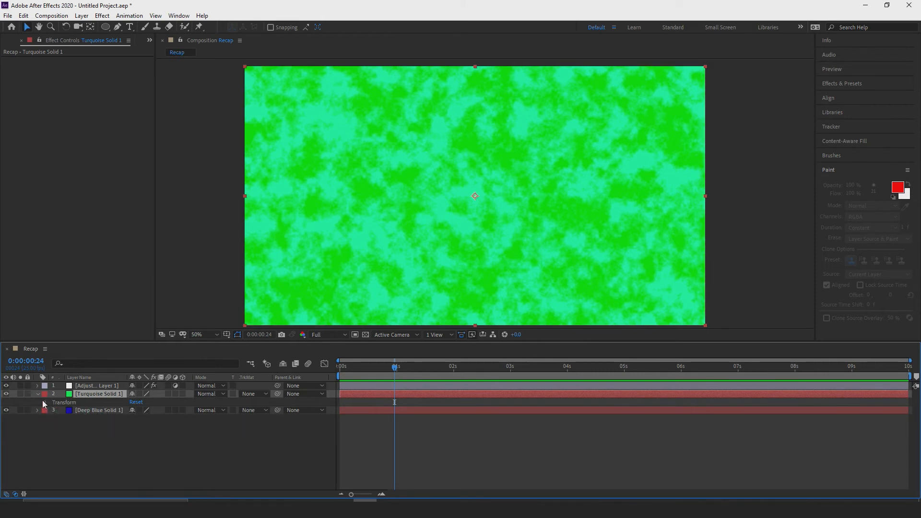
click(45, 403)
click(62, 443)
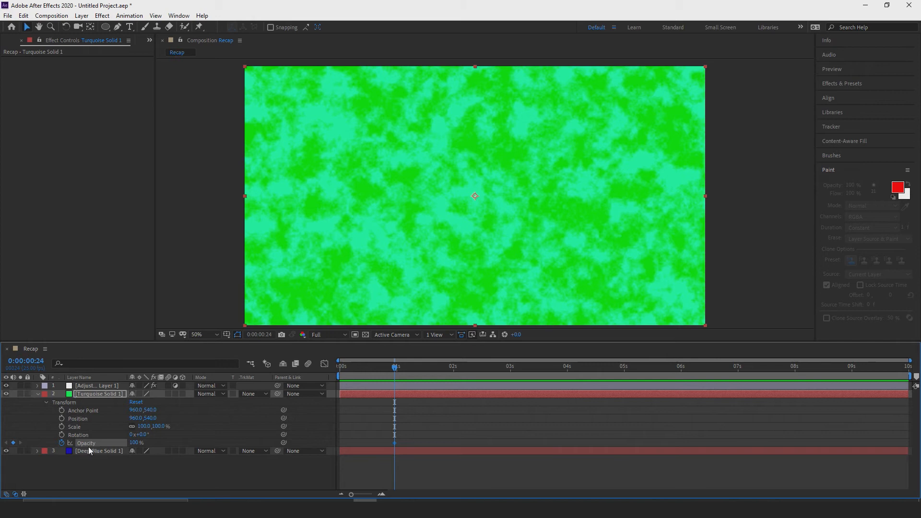
drag(395, 367, 453, 372)
drag(134, 442, 23, 454)
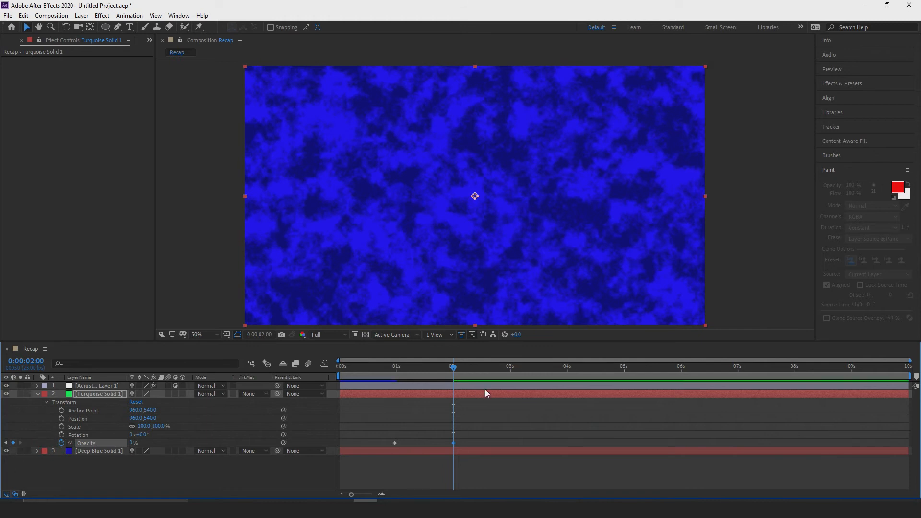
Preview the green-to-blue opacity fade from the start of the composition.
drag(455, 373, 338, 369)
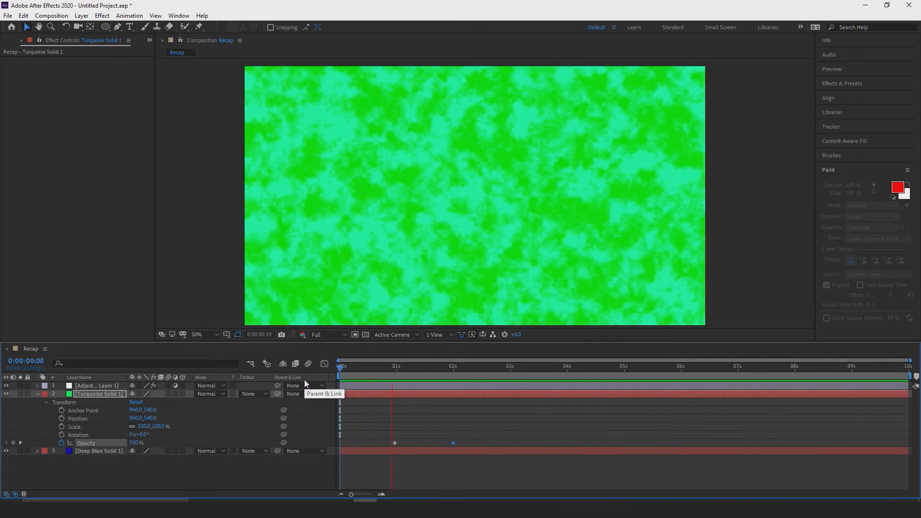
key(space)
key(space)
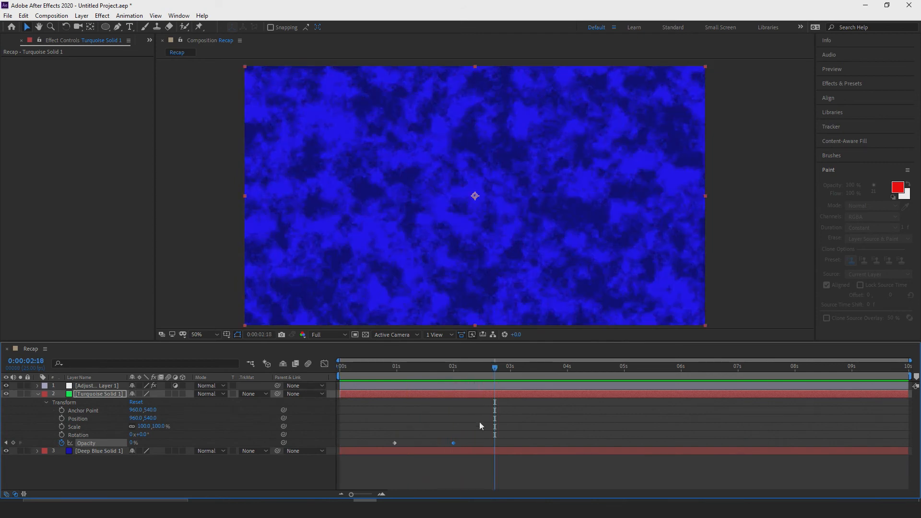
Set the adjustment layer's Fractal Noise Evolution to 2x+102° and return the playhead to the start.
drag(496, 371, 401, 367)
click(97, 387)
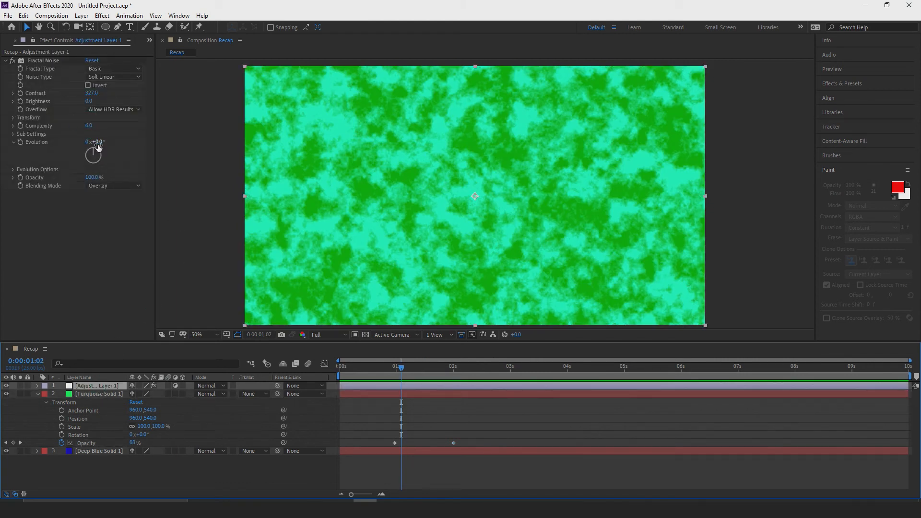
drag(91, 141, 494, 203)
drag(401, 368, 302, 351)
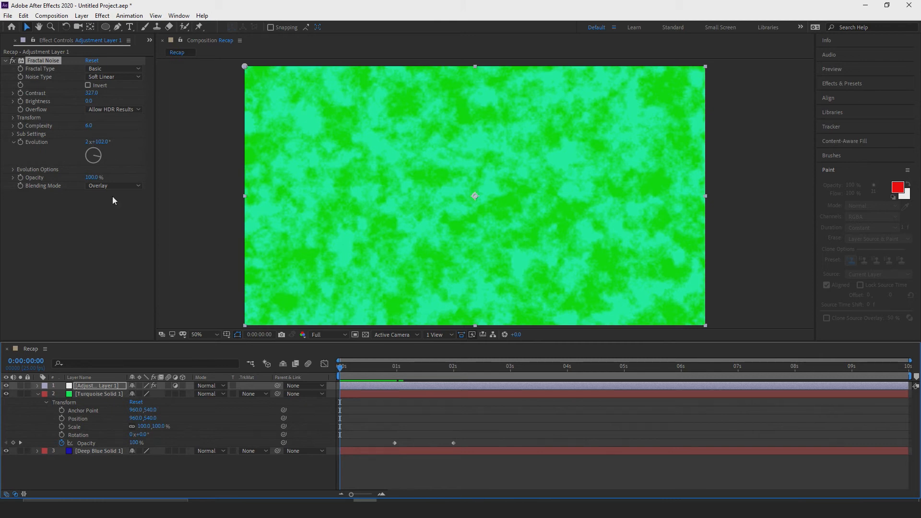
Examine the blue and green solid layers in turn and scrub through the fade.
click(96, 451)
click(95, 394)
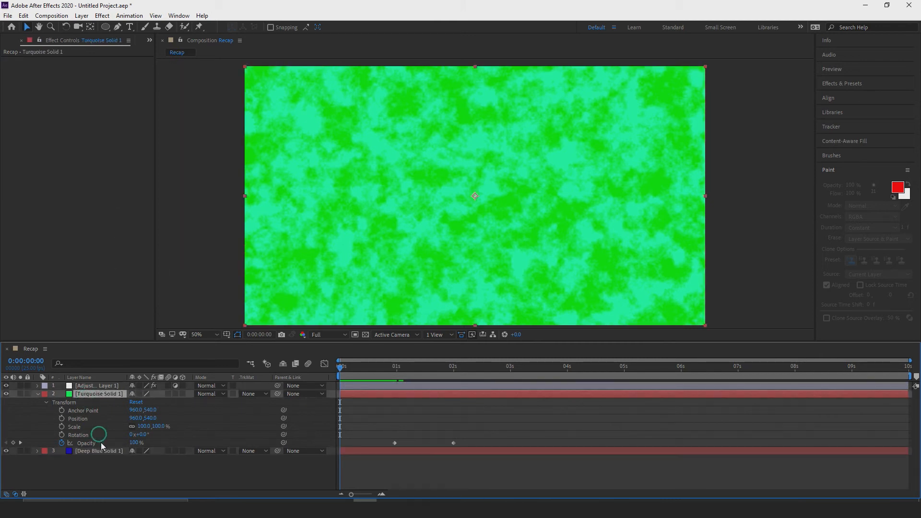
click(94, 451)
click(86, 394)
mouse_move(341, 368)
mouse_down()
mouse_move(453, 356)
mouse_move(340, 366)
mouse_up()
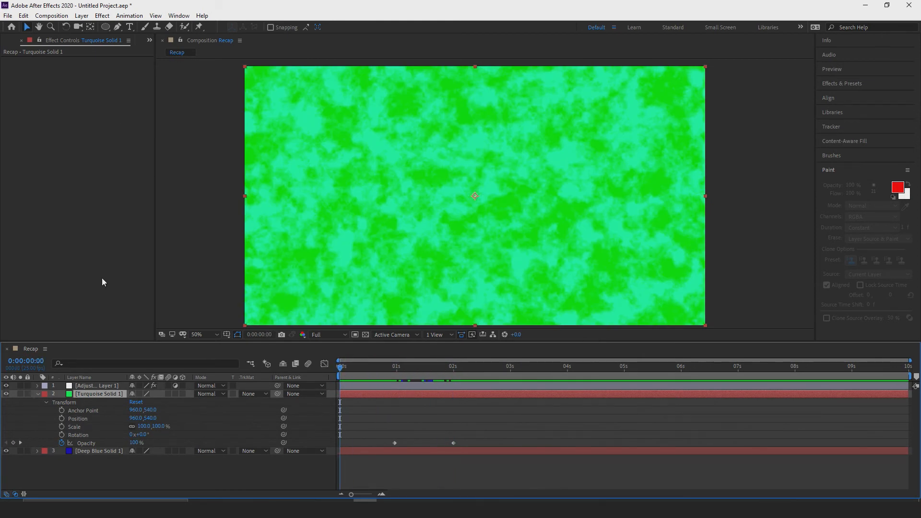
Keyframe the noise Evolution at the start, set it to 0x+0° at 0:00:03:00, and preview the animation.
click(91, 385)
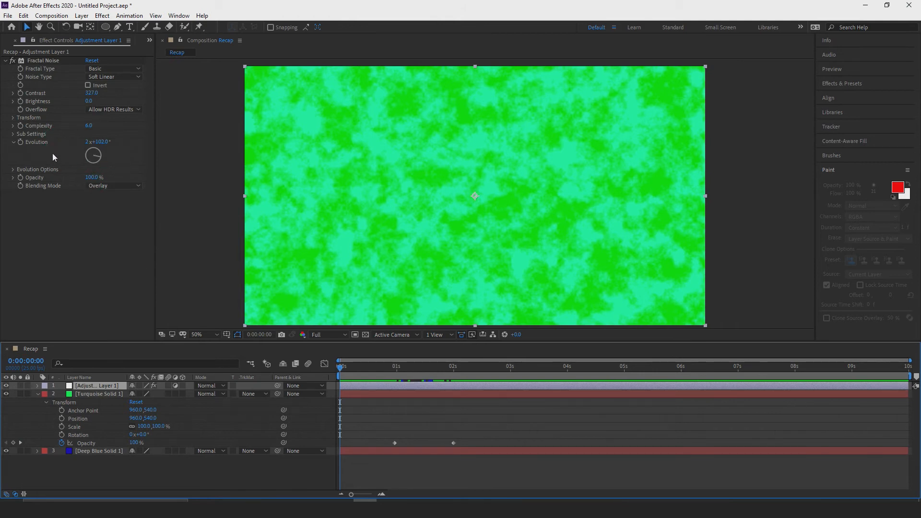
click(21, 142)
drag(341, 365, 510, 379)
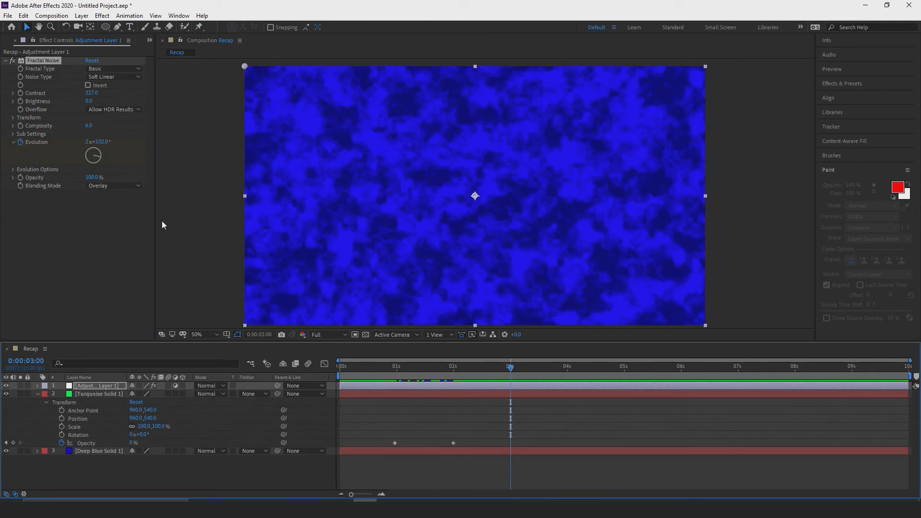
click(98, 143)
text(0)
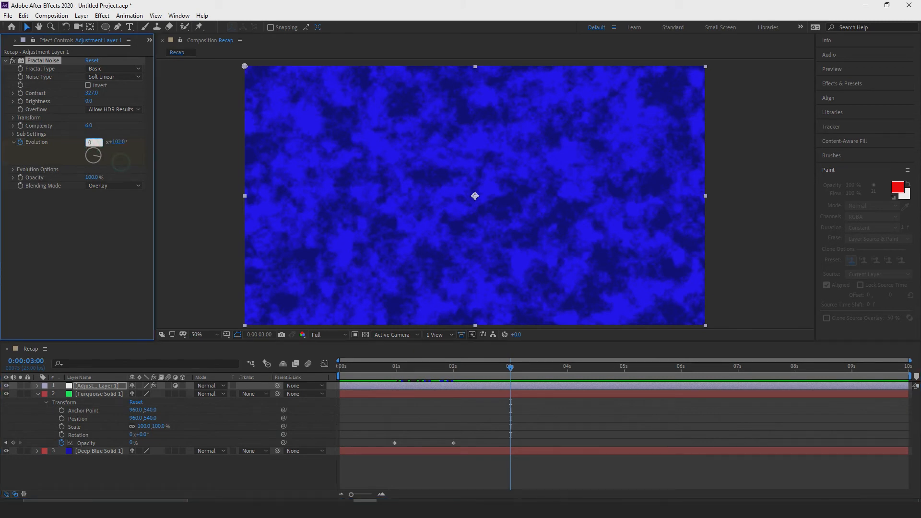
key(Return)
click(100, 142)
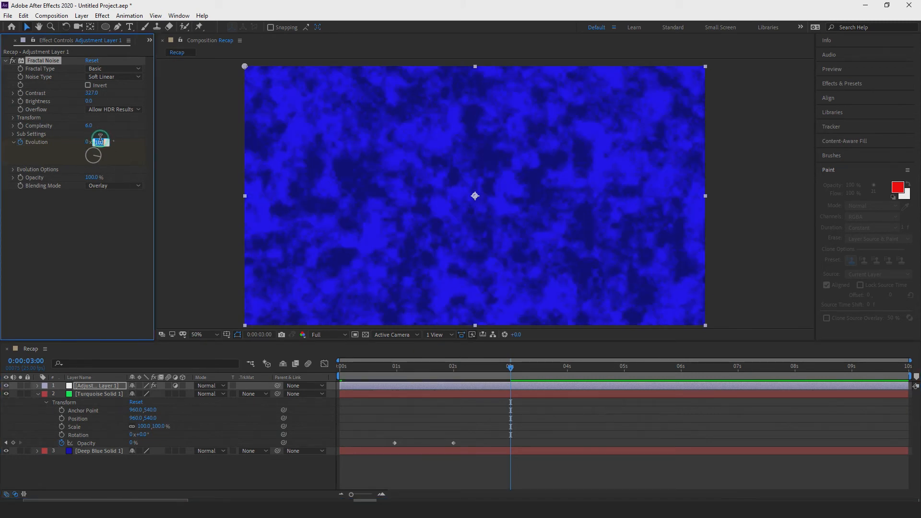
text(0)
key(Return)
drag(508, 368, 282, 366)
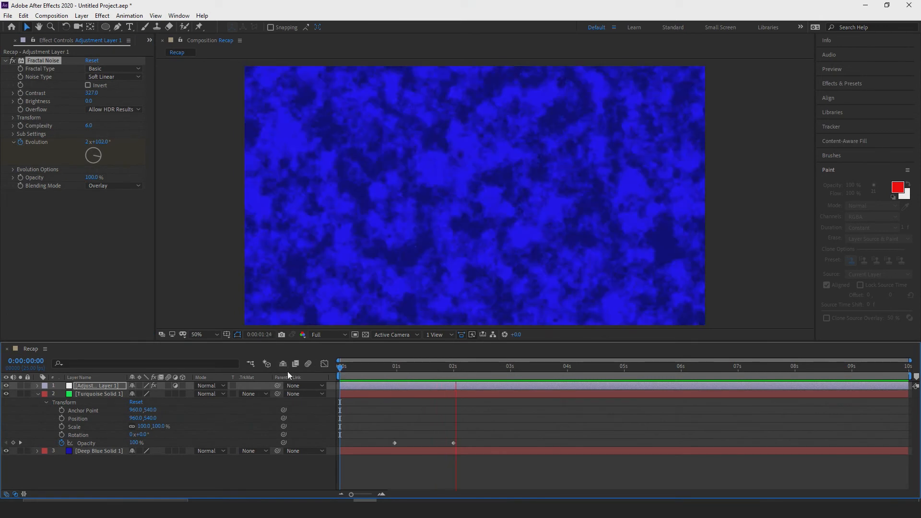
key(space)
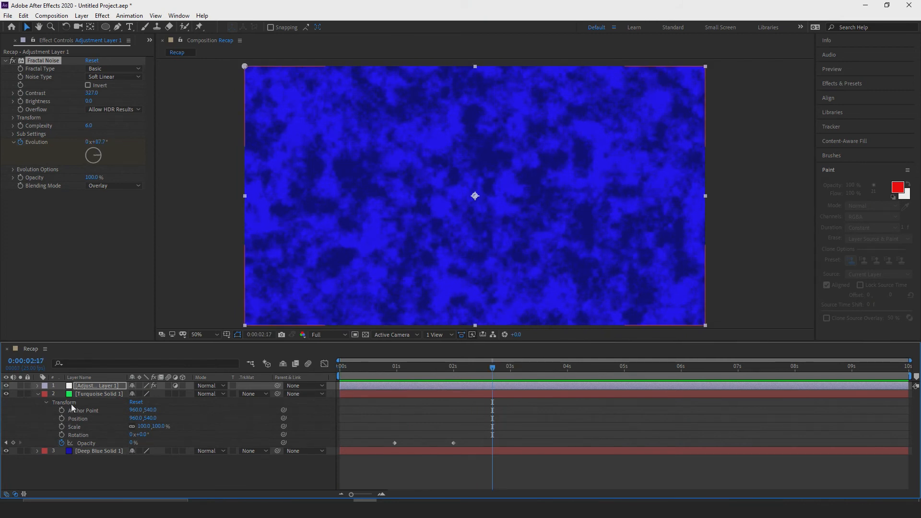
Rename the adjustment layer to "fractal noise" and collapse the green solid's properties.
right_click(89, 394)
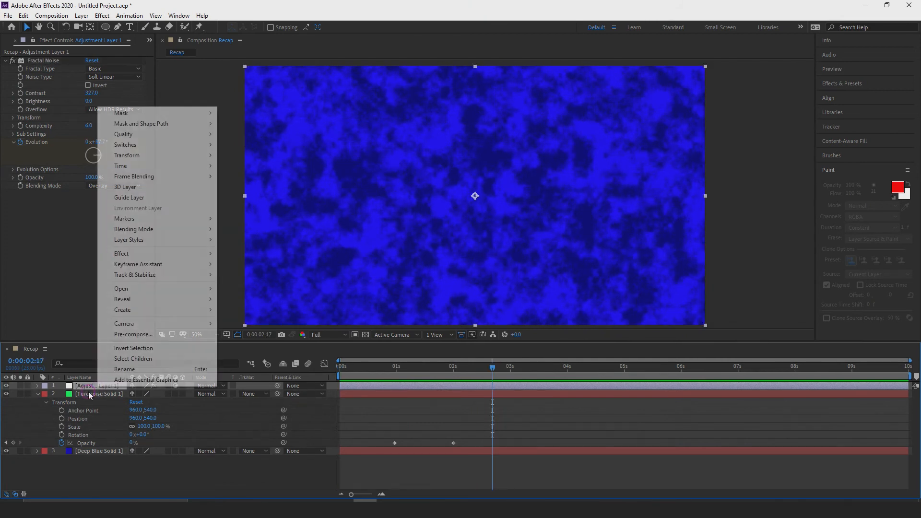
click(126, 369)
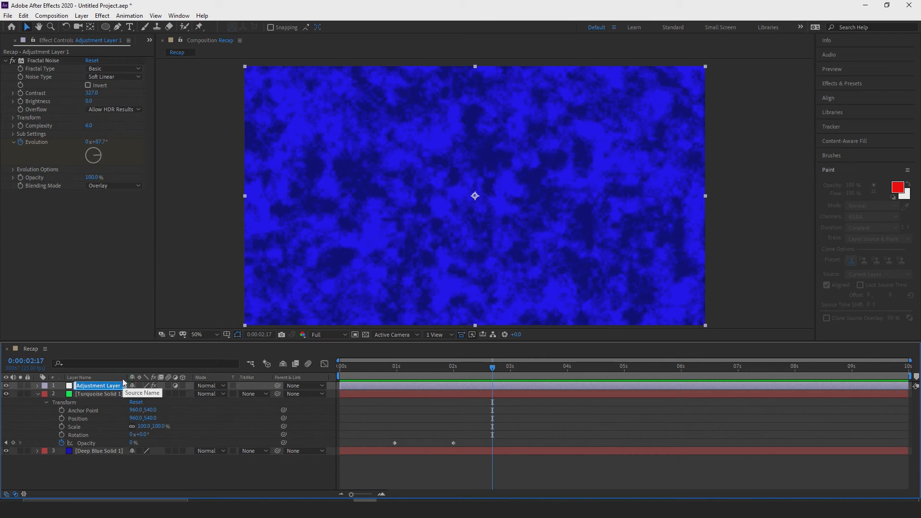
text(fractal noise)
key(Return)
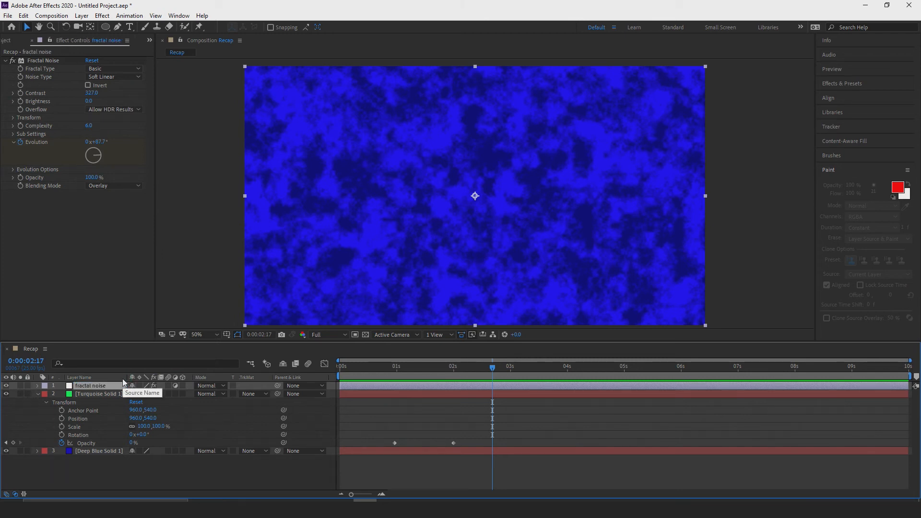
click(38, 393)
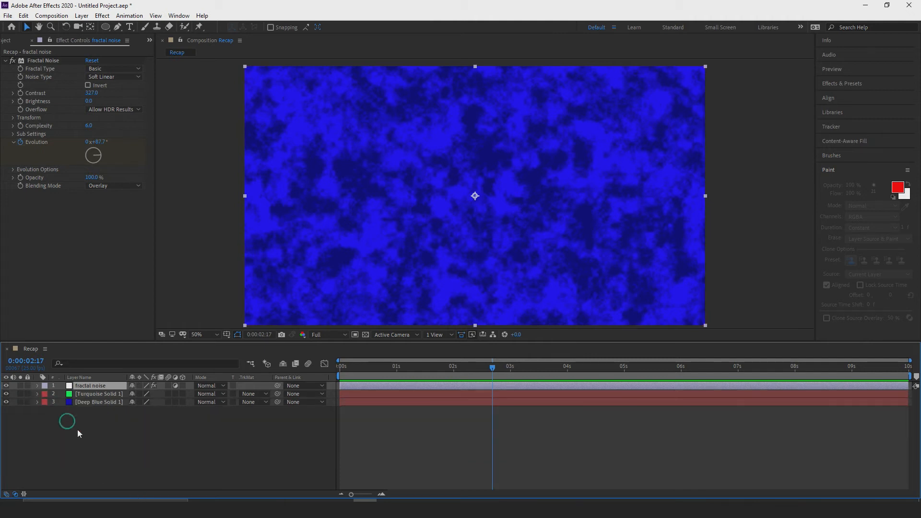
click(96, 442)
Compare the image with and without the fractal noise layer at the start and at 0:00:01:11.
drag(492, 366, 345, 373)
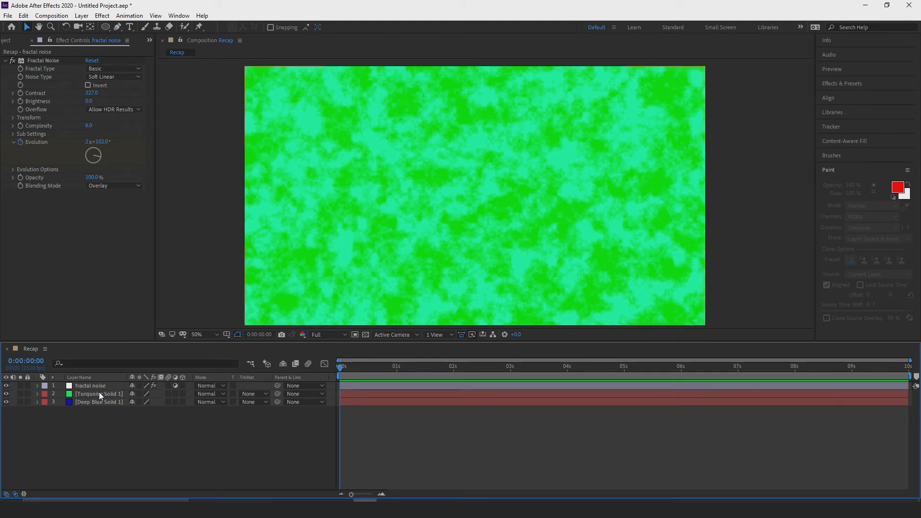
click(6, 385)
click(5, 386)
click(6, 386)
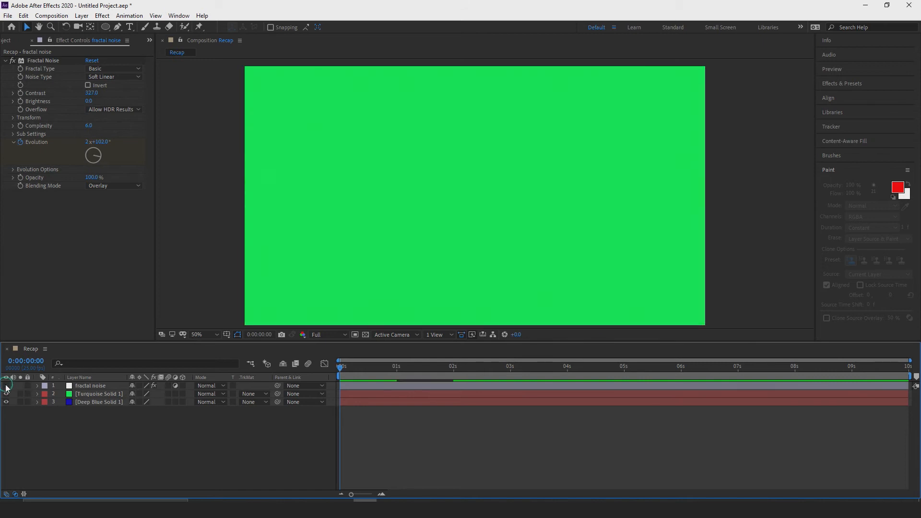
click(6, 386)
drag(341, 365, 421, 363)
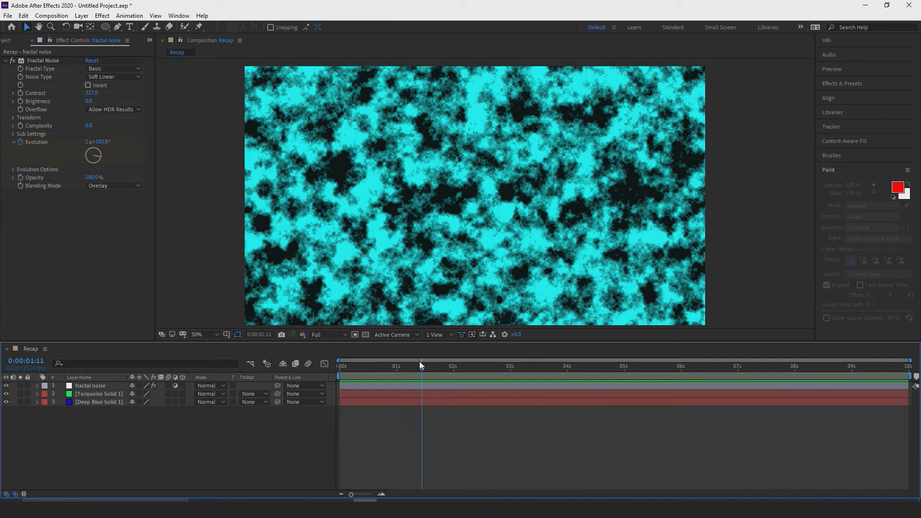
click(6, 386)
click(6, 385)
click(5, 386)
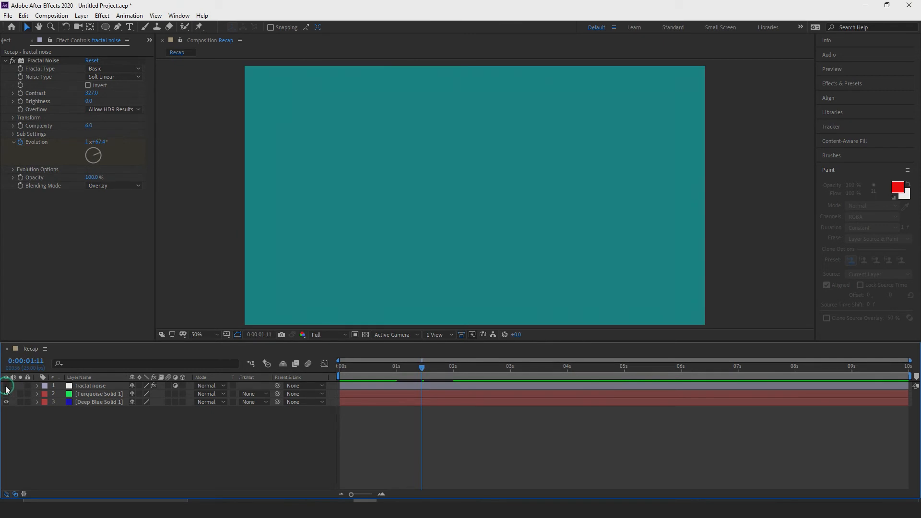
Scrub through the fade between the solids to review the noise, and return to the start of the composition.
drag(422, 370, 429, 368)
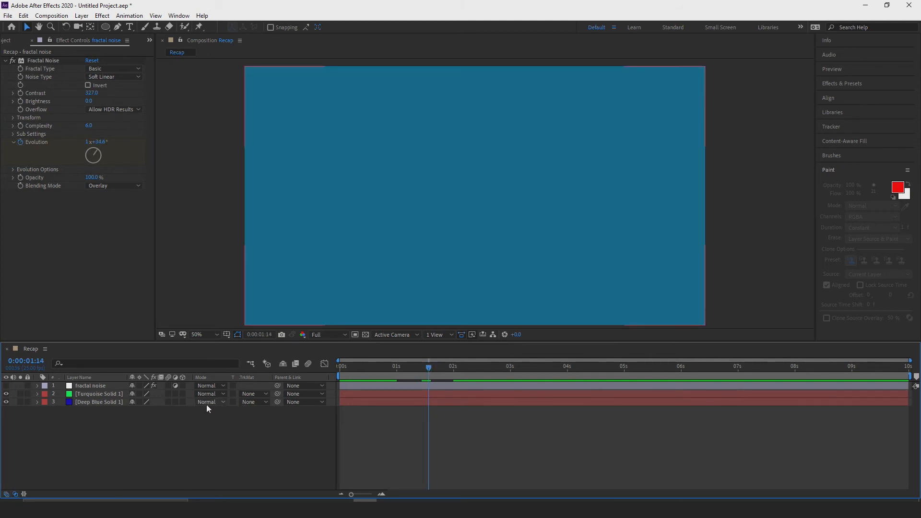
drag(428, 367, 347, 372)
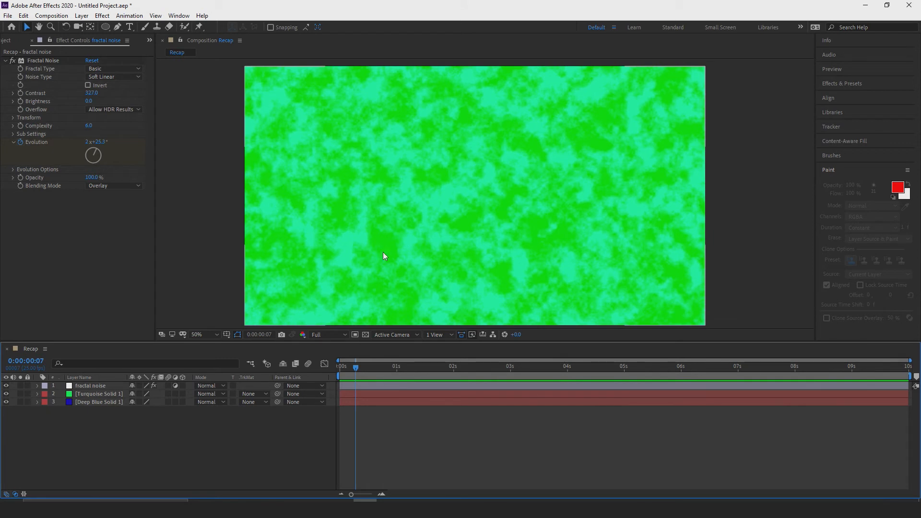
drag(355, 369, 521, 393)
key(Home)
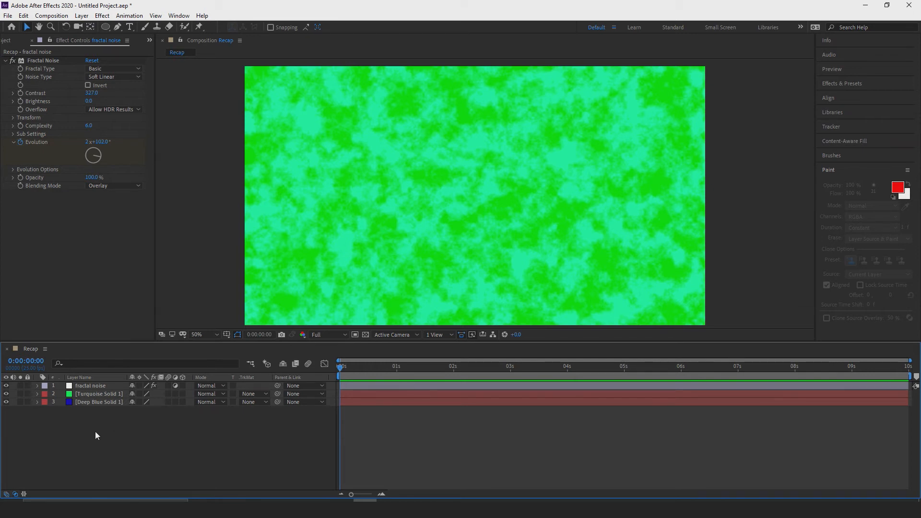
Create a new shape layer and move it to the bottom of the layer stack, below the blue solid.
click(81, 15)
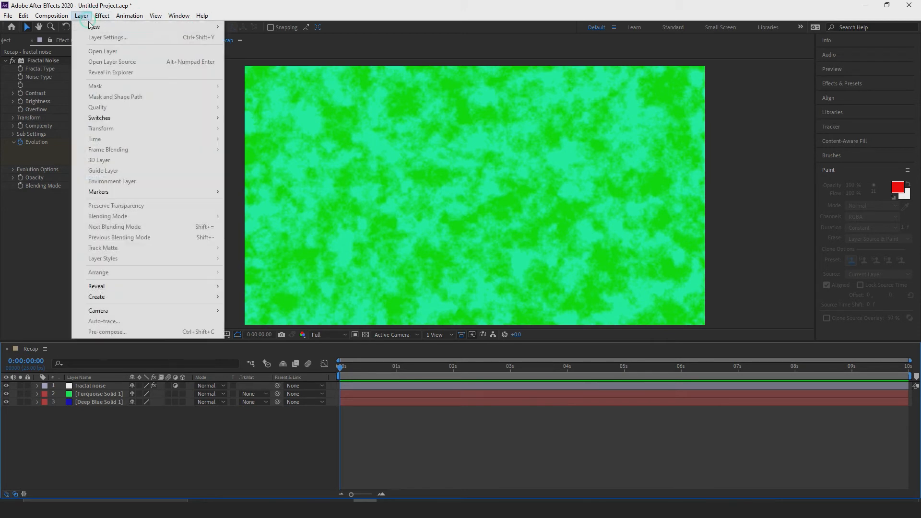
mouse_move(131, 26)
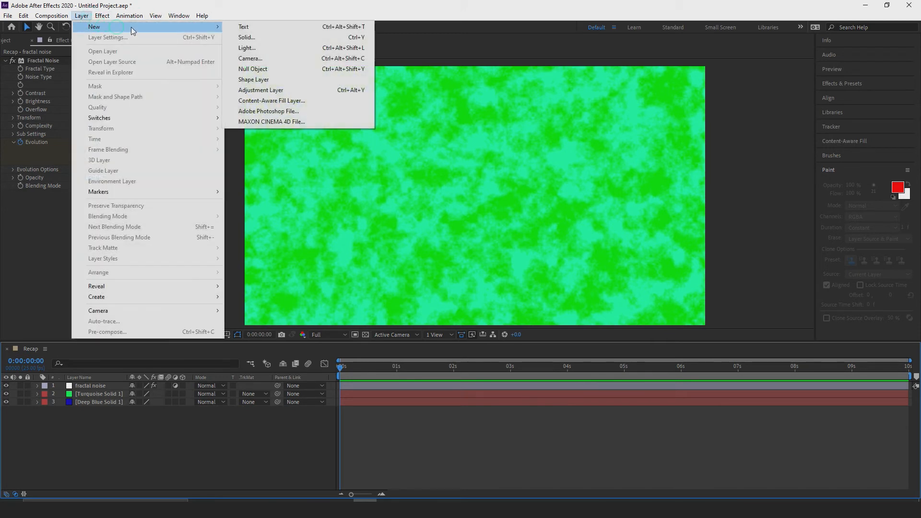
click(287, 80)
drag(101, 387, 98, 419)
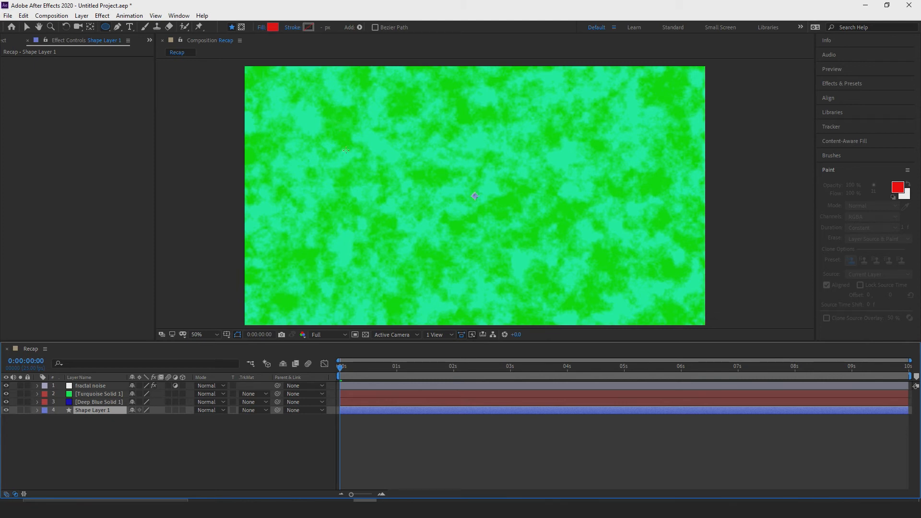
Draw a red circle on the shape layer and move it to about the centre of the frame.
mouse_move(339, 126)
mouse_down()
mouse_move(466, 161)
mouse_move(528, 202)
mouse_move(603, 275)
mouse_move(491, 154)
mouse_up()
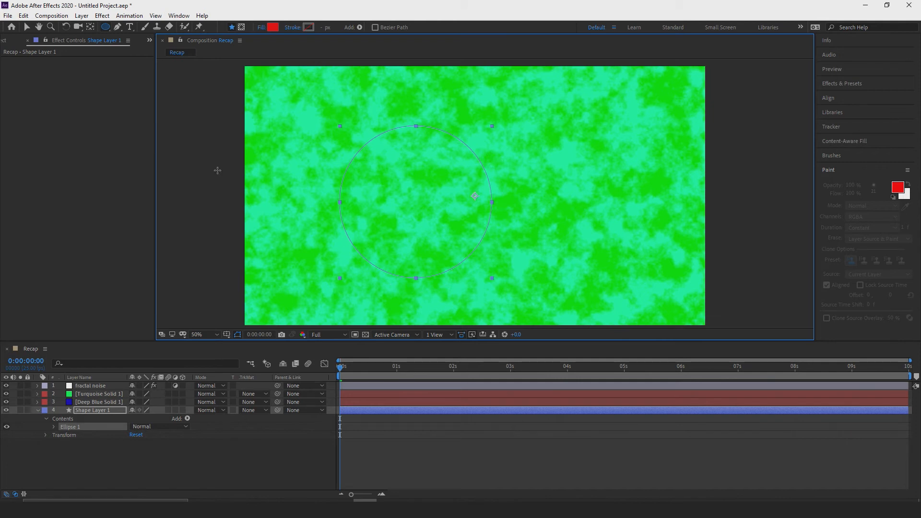
click(26, 26)
drag(399, 192, 463, 193)
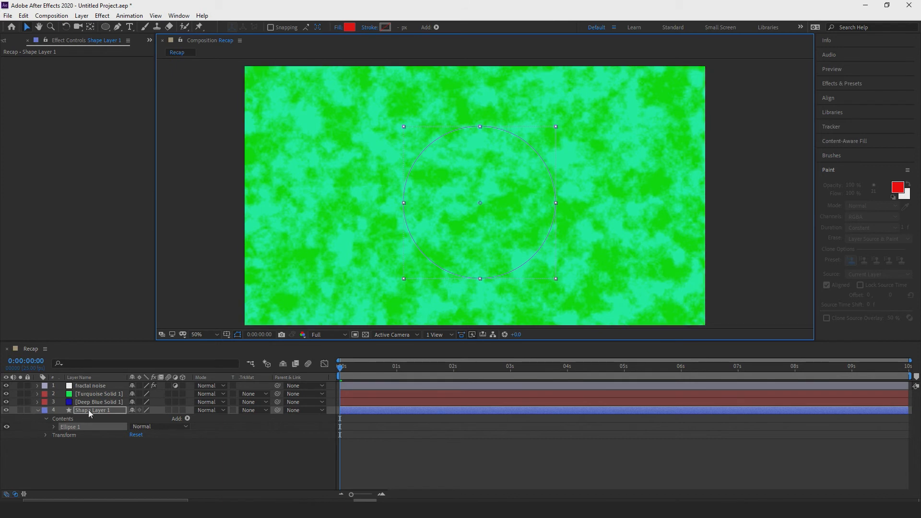
Hide both solids to check the fractal noise on the red circle, scrub to 0:00:00:07, and show the solids again.
click(6, 402)
click(7, 393)
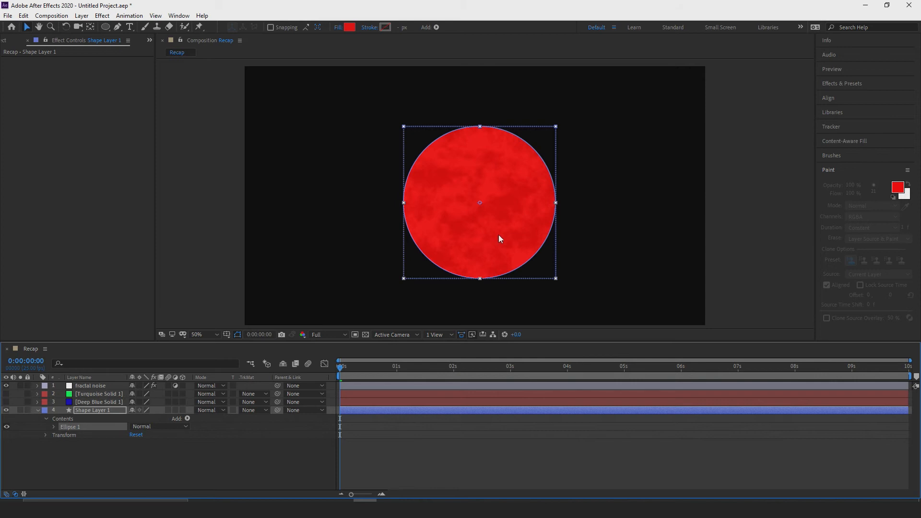
click(38, 411)
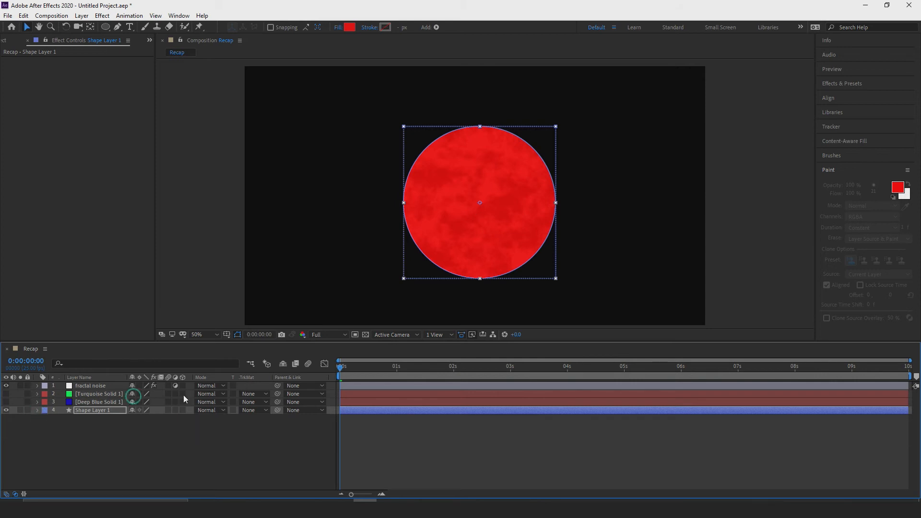
mouse_move(341, 366)
mouse_down()
mouse_move(443, 366)
mouse_move(340, 366)
mouse_up()
click(96, 386)
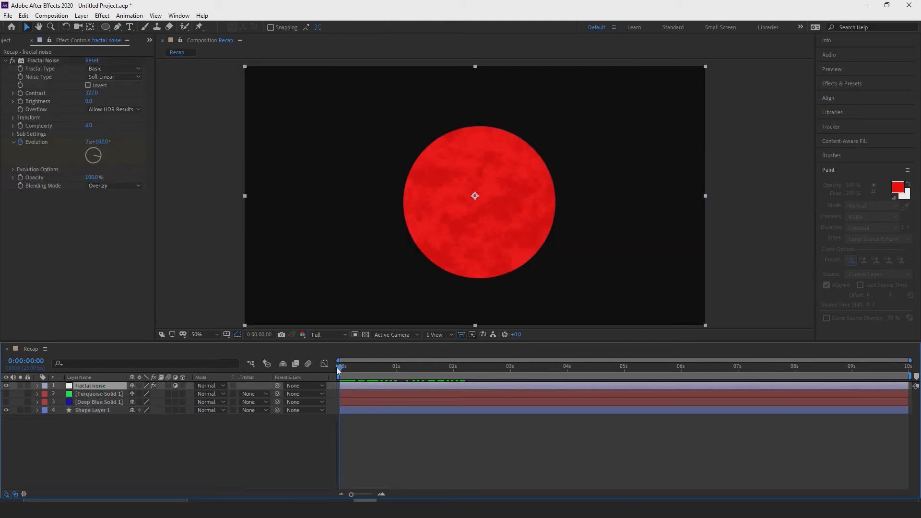
click(356, 367)
click(6, 394)
click(107, 390)
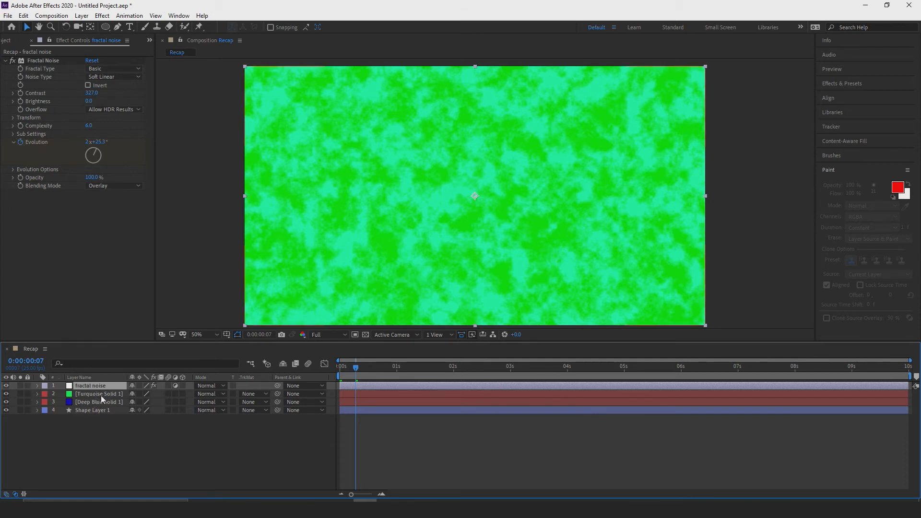
click(101, 395)
click(101, 402)
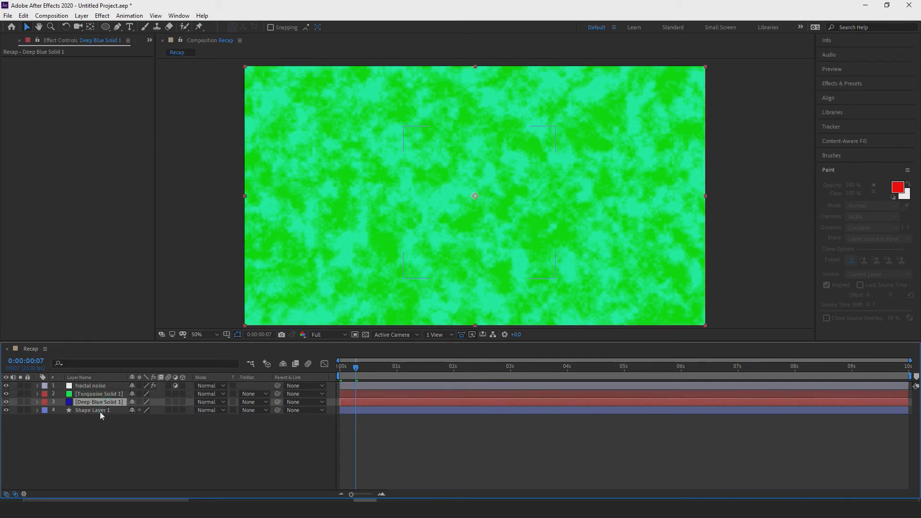
click(100, 412)
click(96, 386)
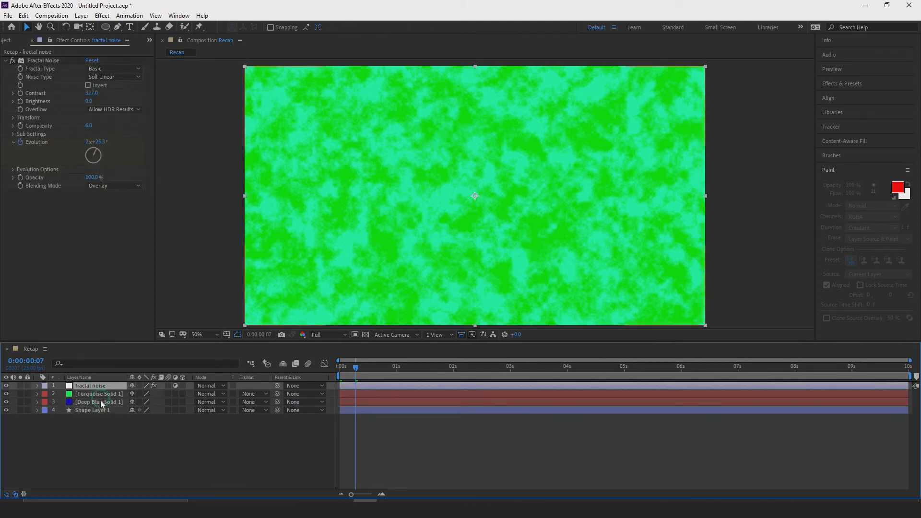
shift+click(101, 402)
click(97, 428)
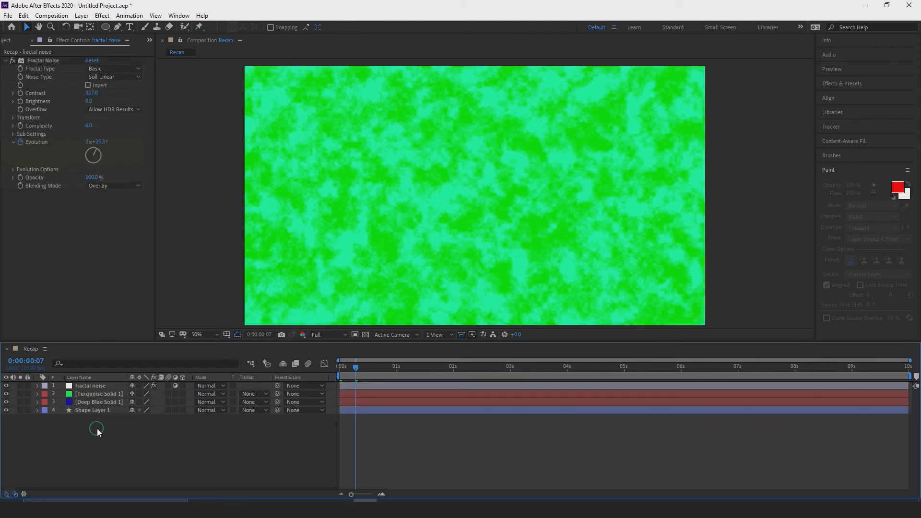
Pre-compose the fractal noise layer and both solids into a new composition named "solid fractal".
click(99, 386)
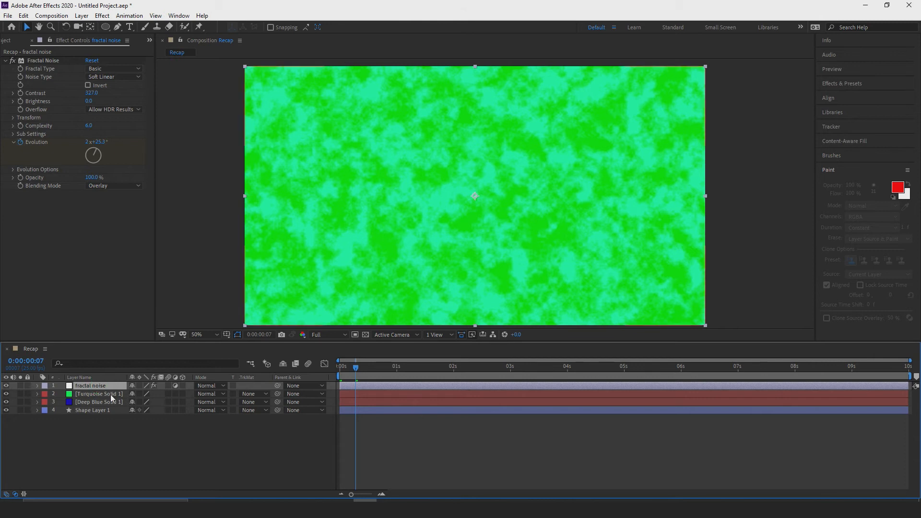
shift+click(103, 403)
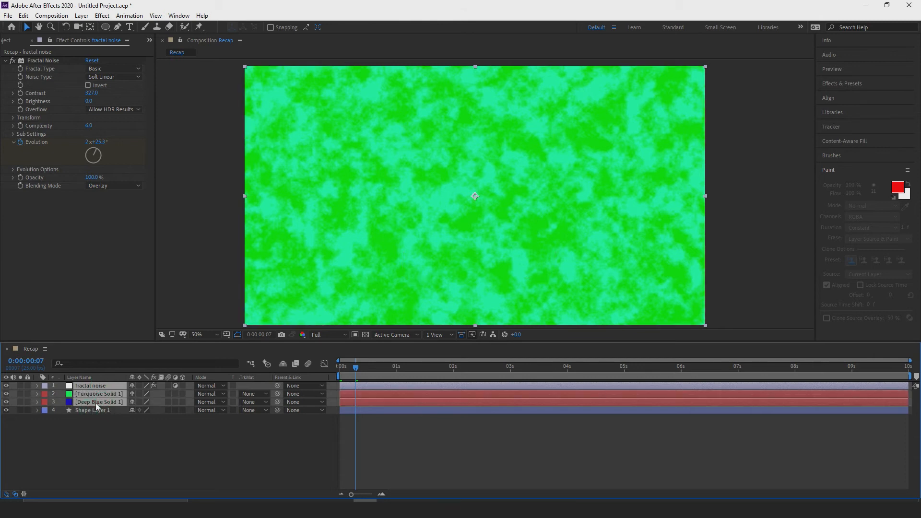
right_click(104, 389)
click(181, 346)
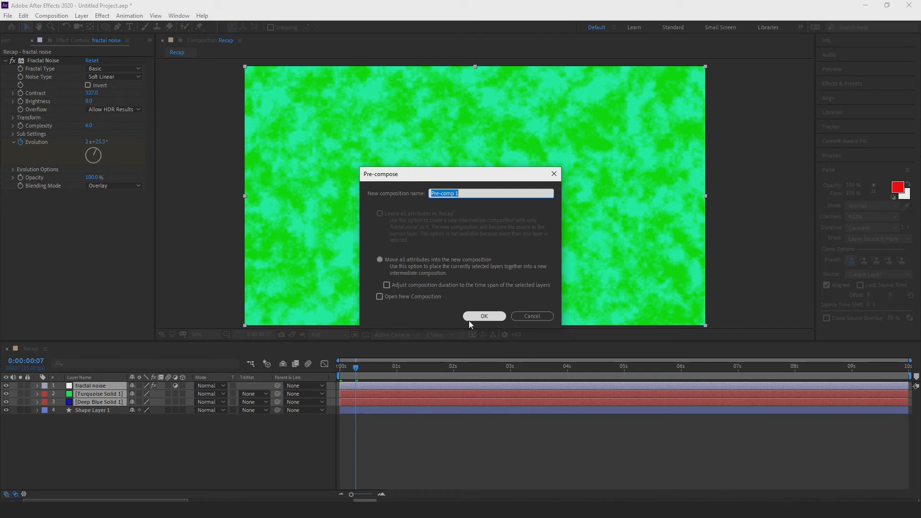
text(solid fractal)
click(488, 312)
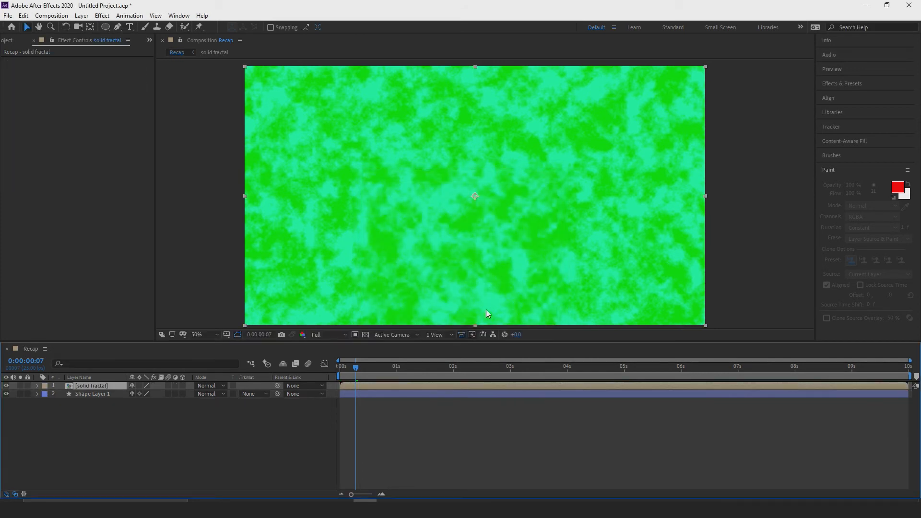
Hide the solid fractal layer to view the circle alone, and open its composition to scrub back to 0:00:01:12.
click(5, 386)
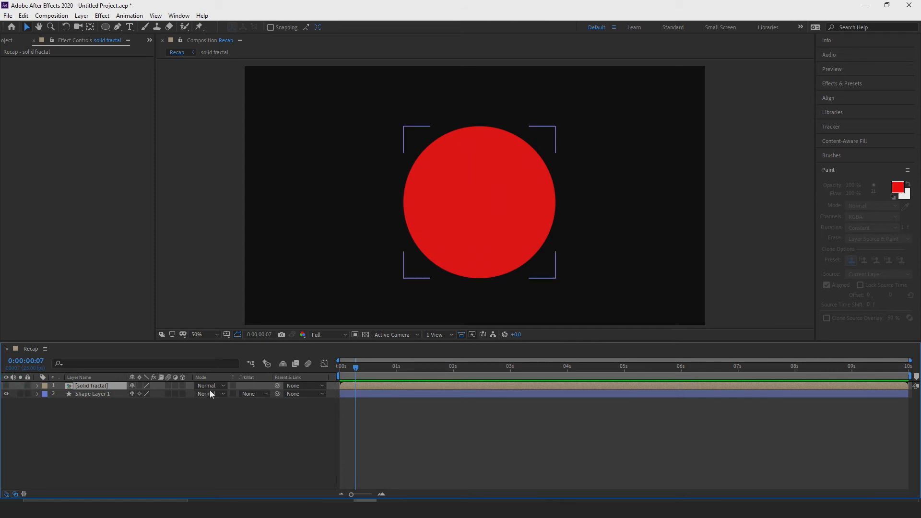
drag(356, 365, 511, 395)
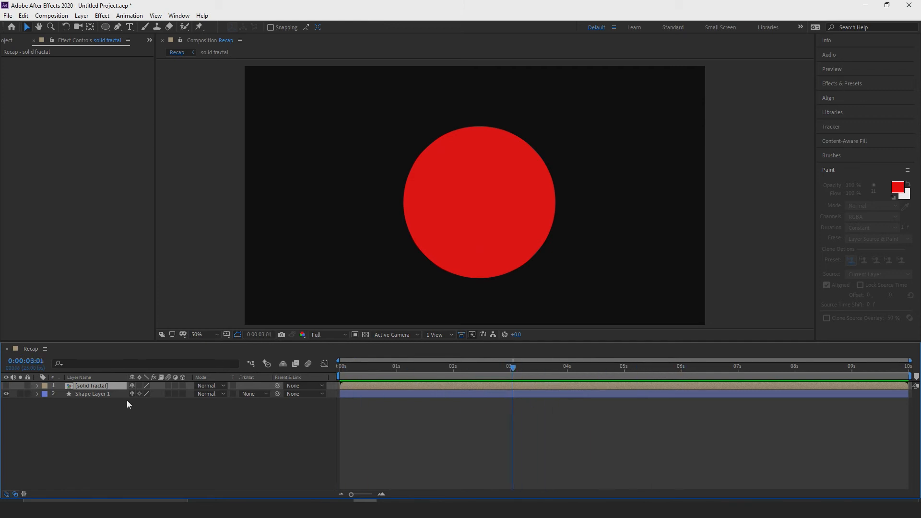
double_click(87, 386)
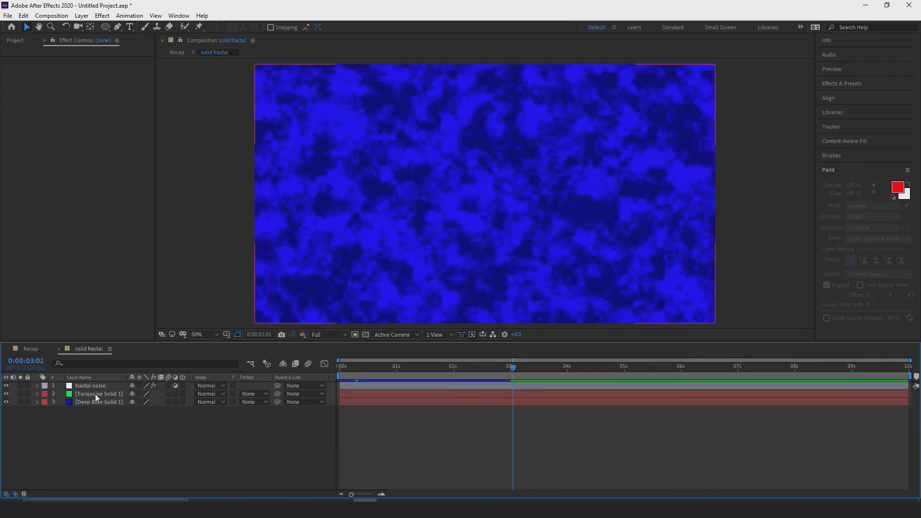
drag(512, 368, 424, 375)
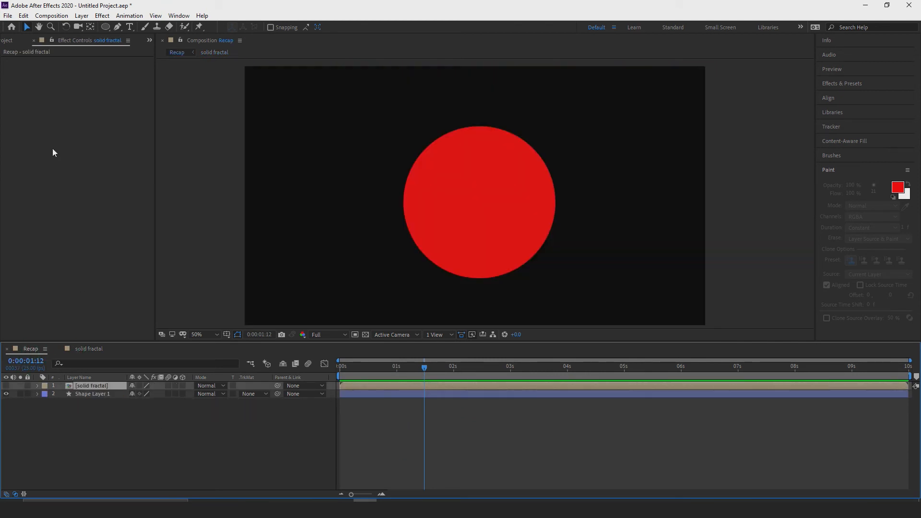
Compare the contents of the solid fractal and Recap compositions by switching between them, ending in Recap.
click(90, 349)
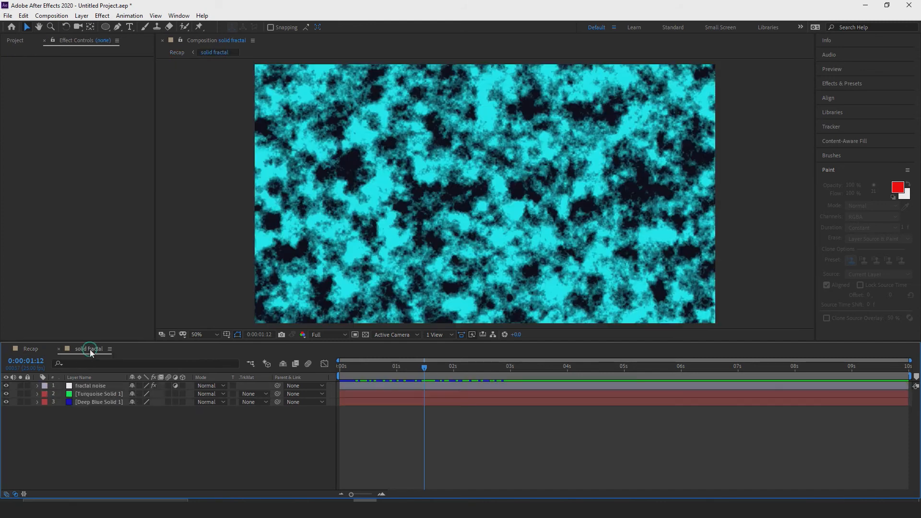
click(31, 349)
click(93, 393)
click(93, 386)
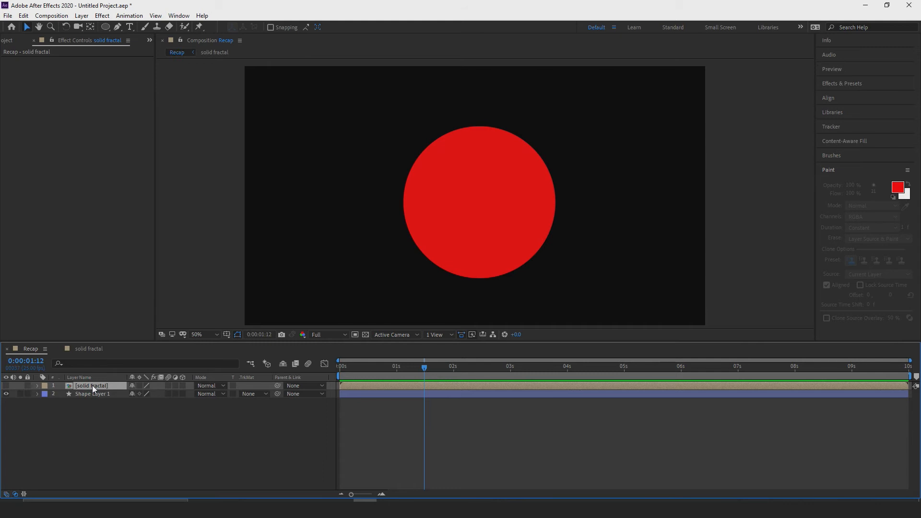
double_click(93, 386)
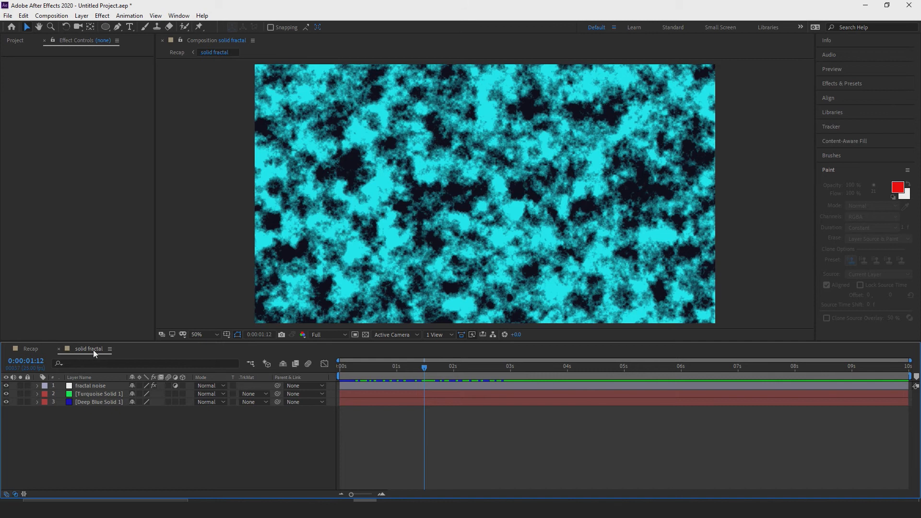
click(30, 349)
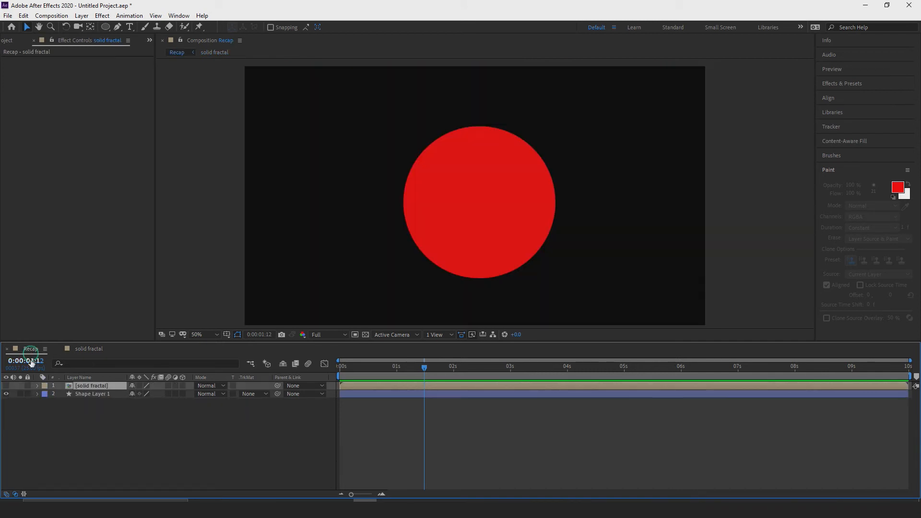
Show the pixel colour information, unhide the solid fractal layer, and inspect the image colours near the start and at 0:00:01:10.
drag(427, 370, 342, 370)
click(844, 40)
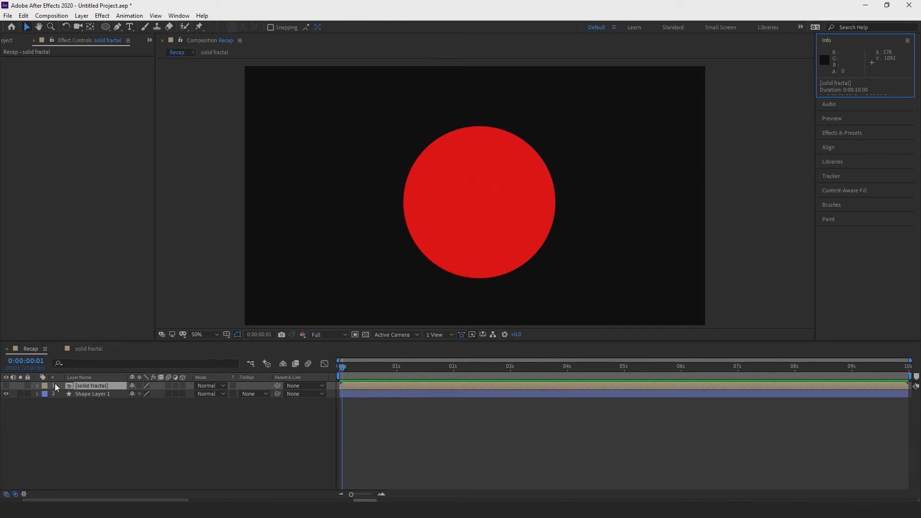
click(6, 385)
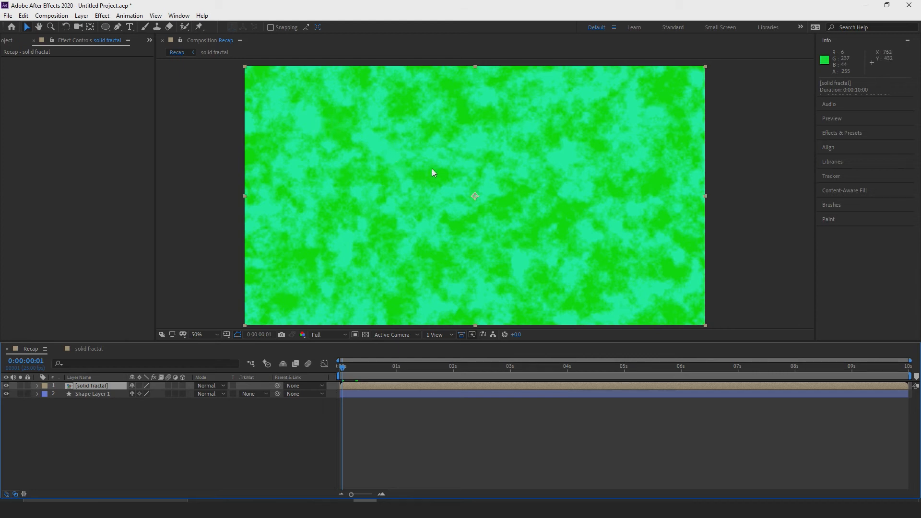
drag(342, 367, 420, 368)
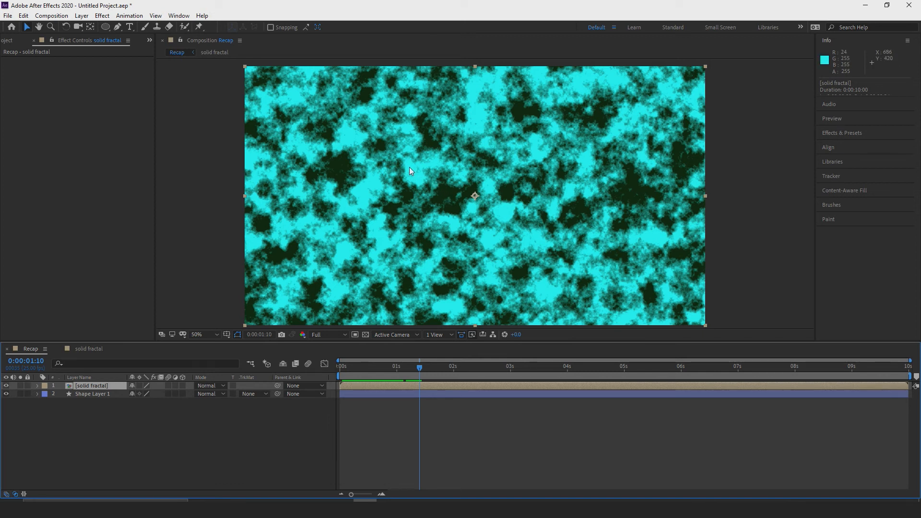
Bring up the audio levels and the playback preview settings, and return to the start of the composition.
click(827, 105)
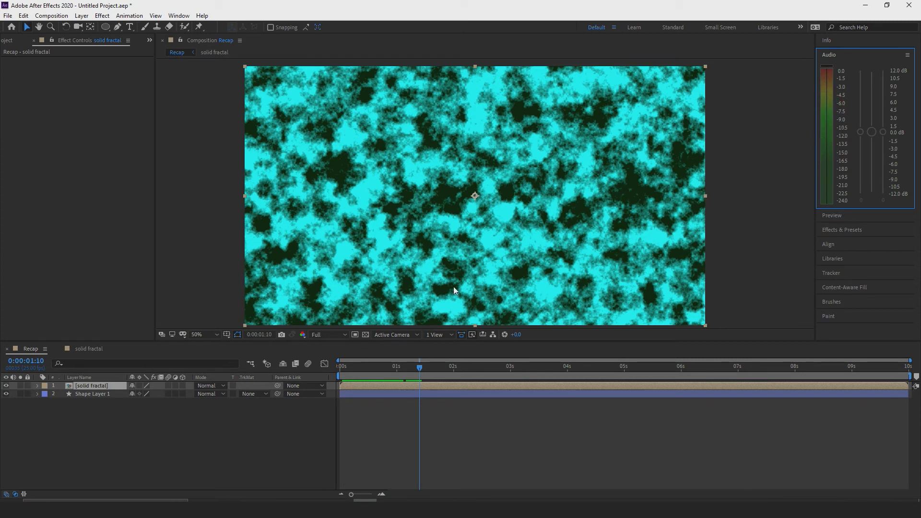
click(858, 219)
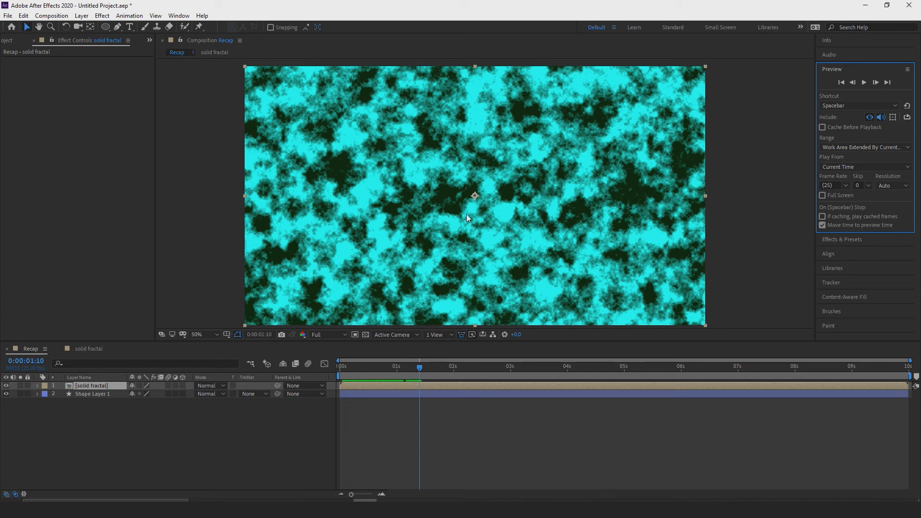
drag(423, 375, 331, 376)
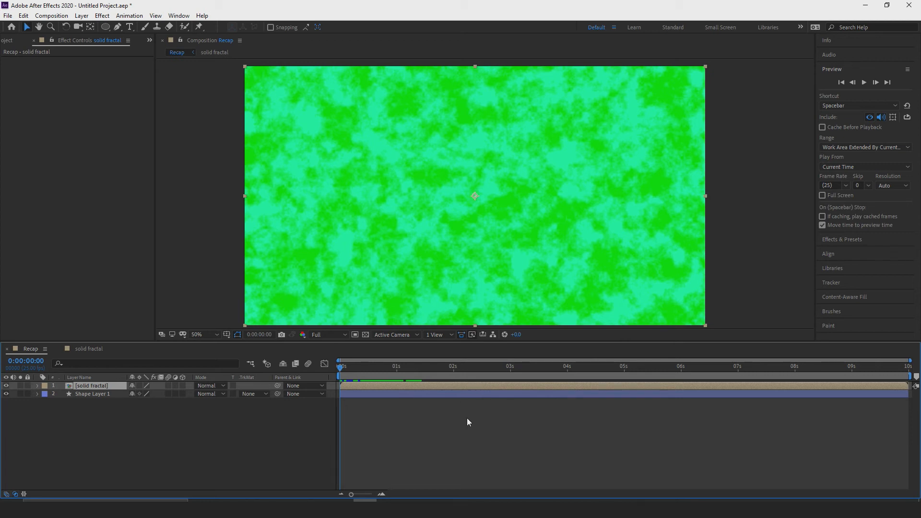
Play the Recap composition from the start twice, stopping the second preview at 0:00:03:16.
mouse_move(342, 364)
mouse_down()
mouse_move(366, 364)
mouse_move(359, 369)
mouse_up()
key(Home)
key(space)
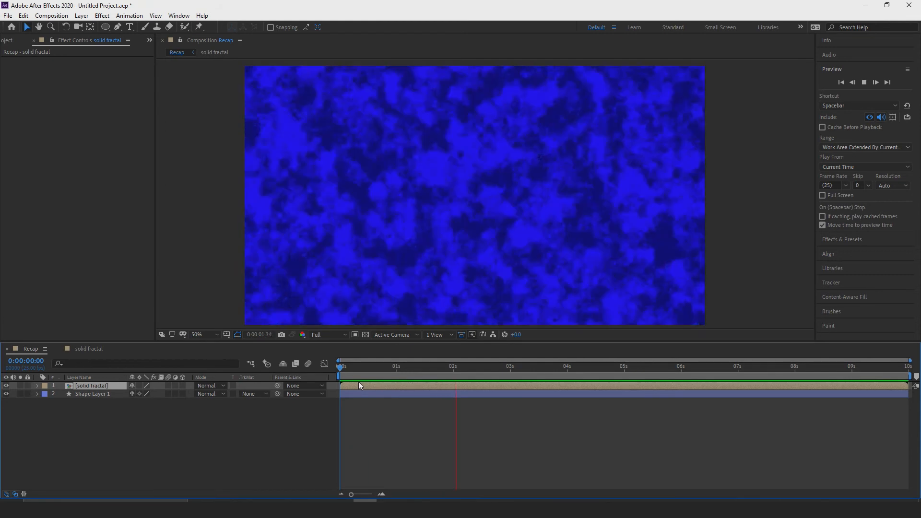
key(space)
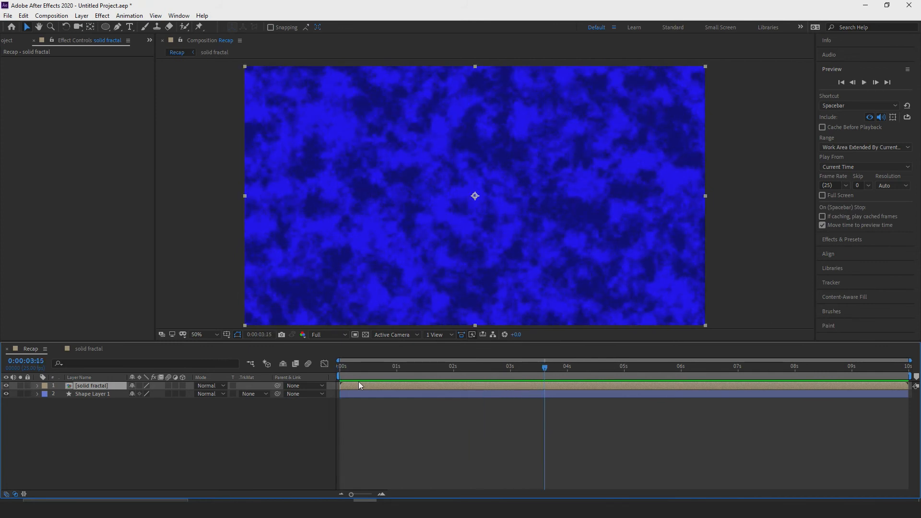
drag(548, 364, 329, 374)
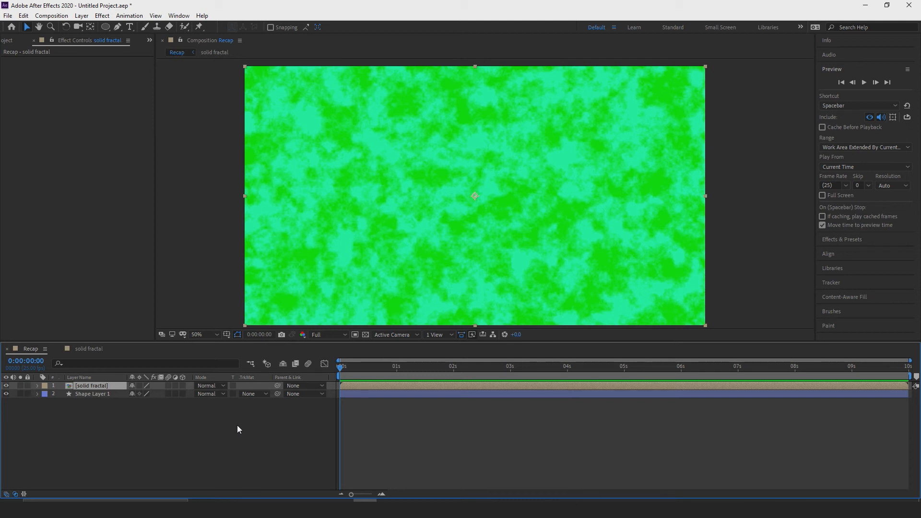
key(space)
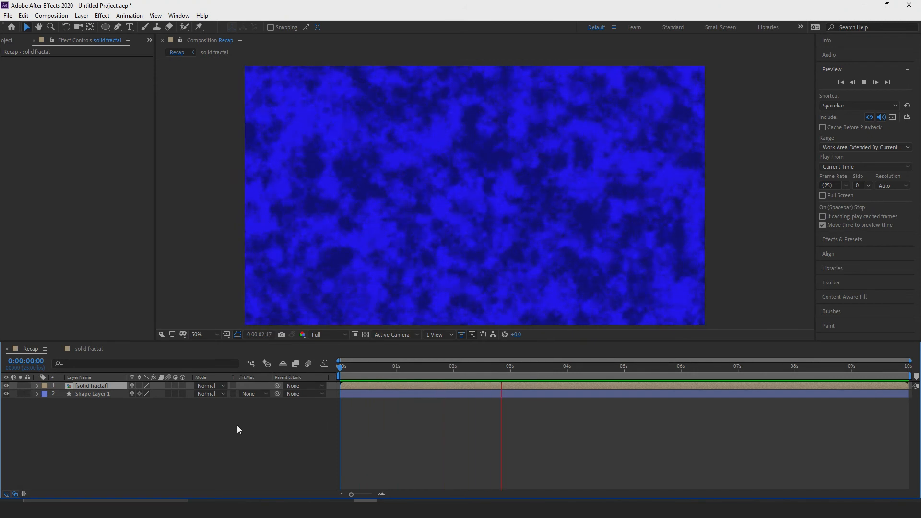
key(space)
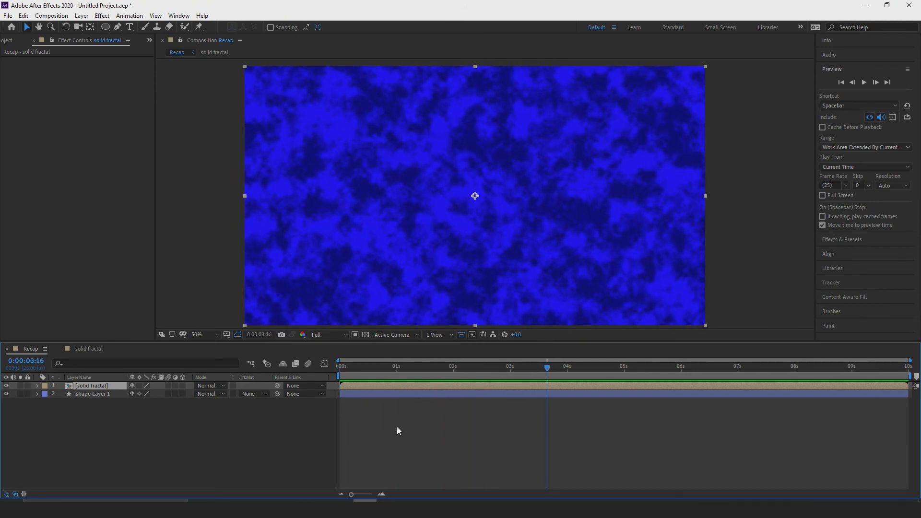
Preview the Recap composition from its first frame, stop playback, and return to the start.
drag(547, 369, 329, 382)
key(space)
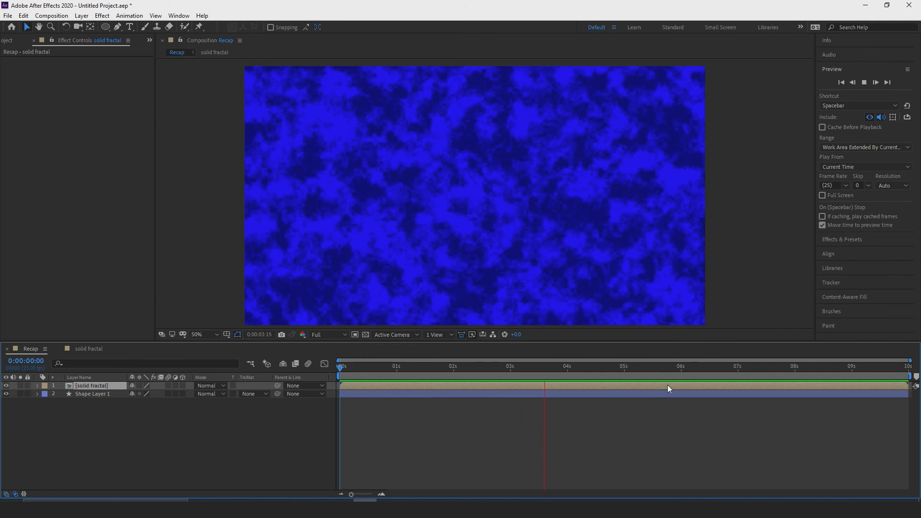
click(620, 376)
drag(620, 377, 339, 346)
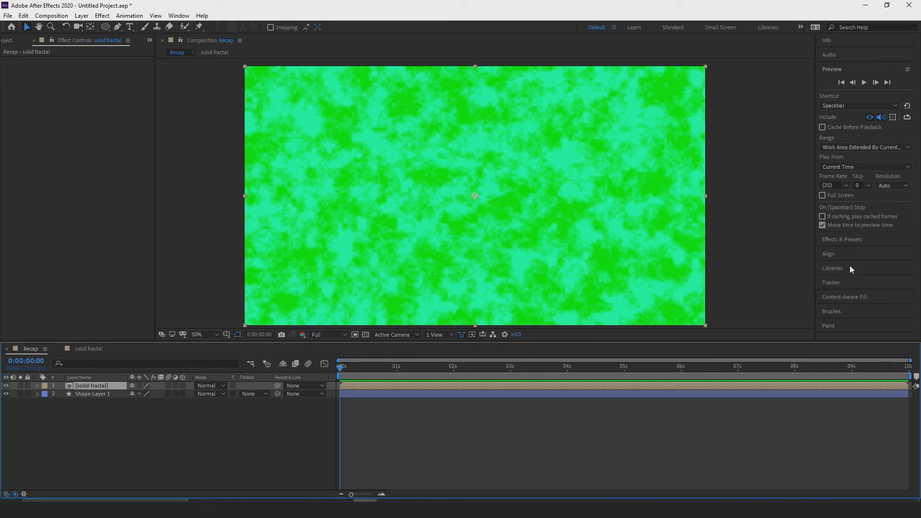
Bring up the list of effects and presets and compare its categories with those available for the layer.
click(843, 239)
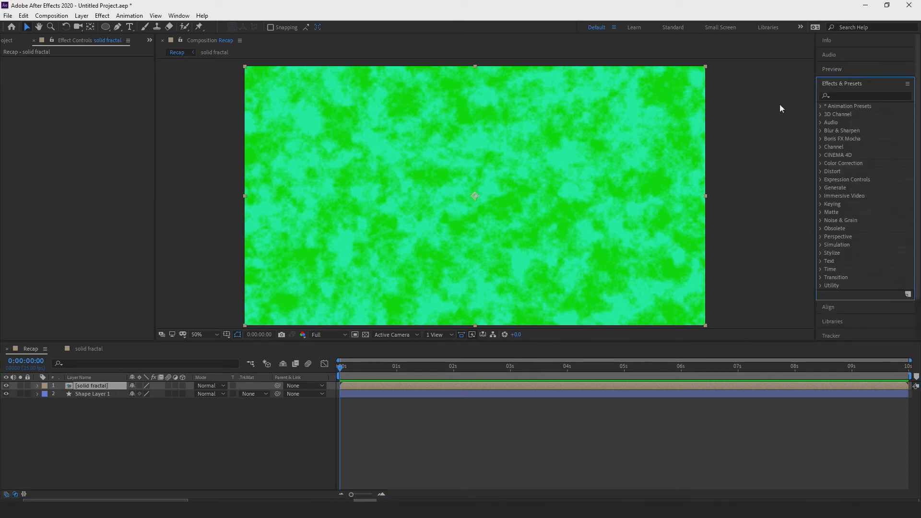
scroll(843, 127, down, 1)
click(101, 16)
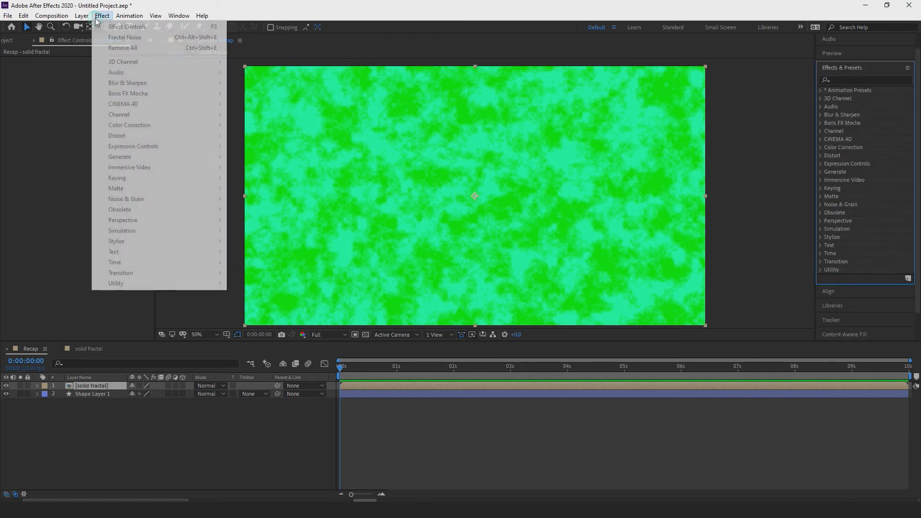
click(862, 78)
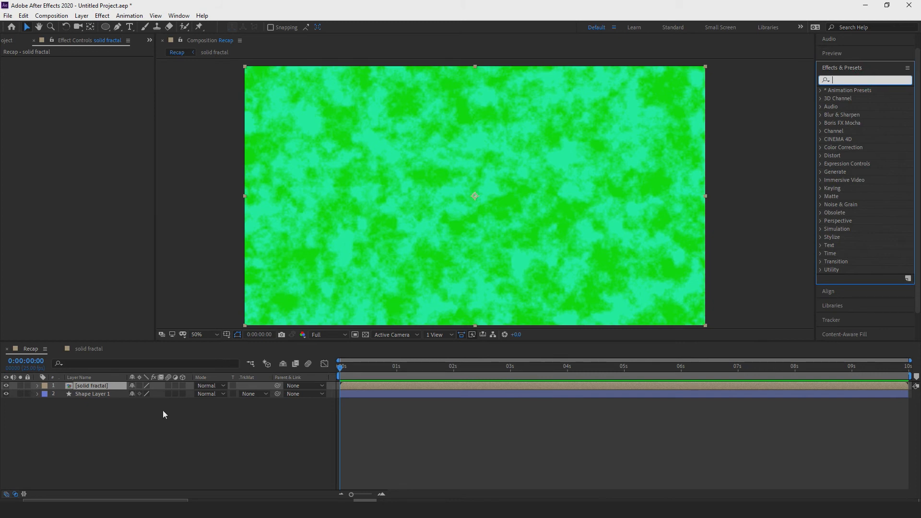
Add a new adjustment layer above the solid fractal layer in the Recap composition.
click(82, 15)
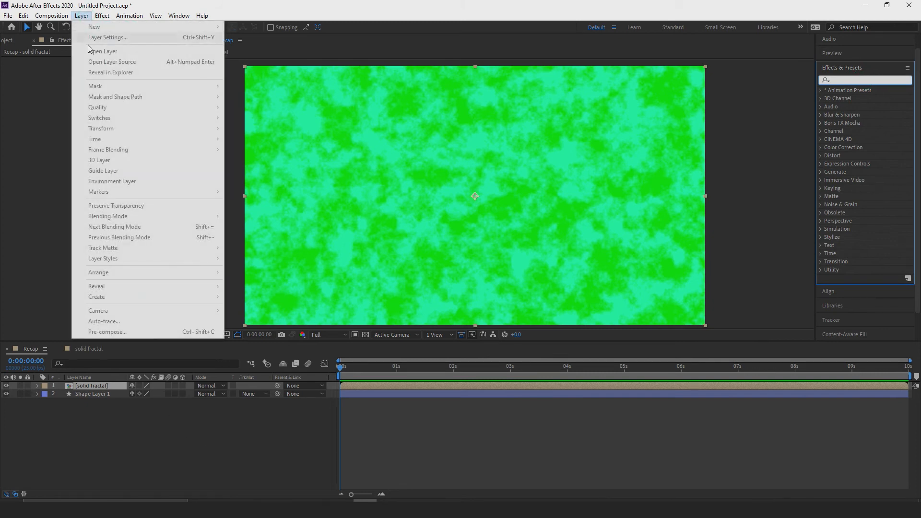
click(254, 447)
click(81, 15)
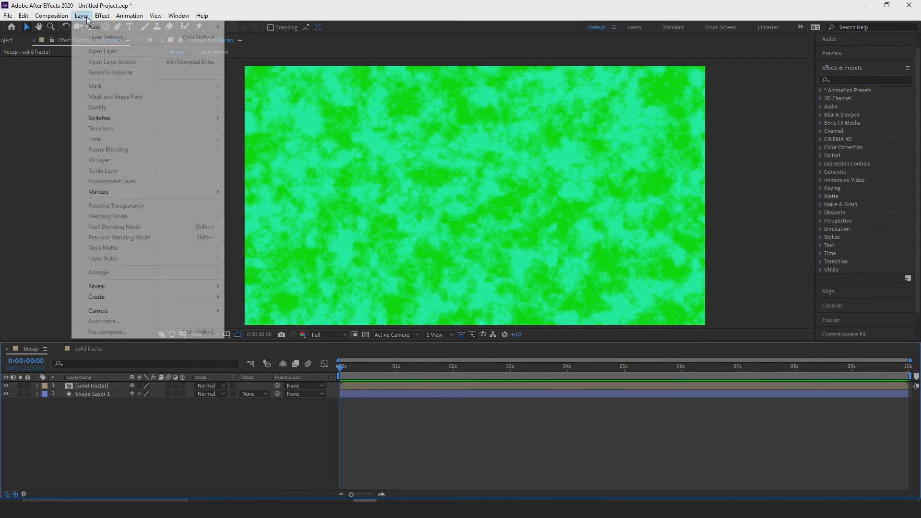
mouse_move(93, 32)
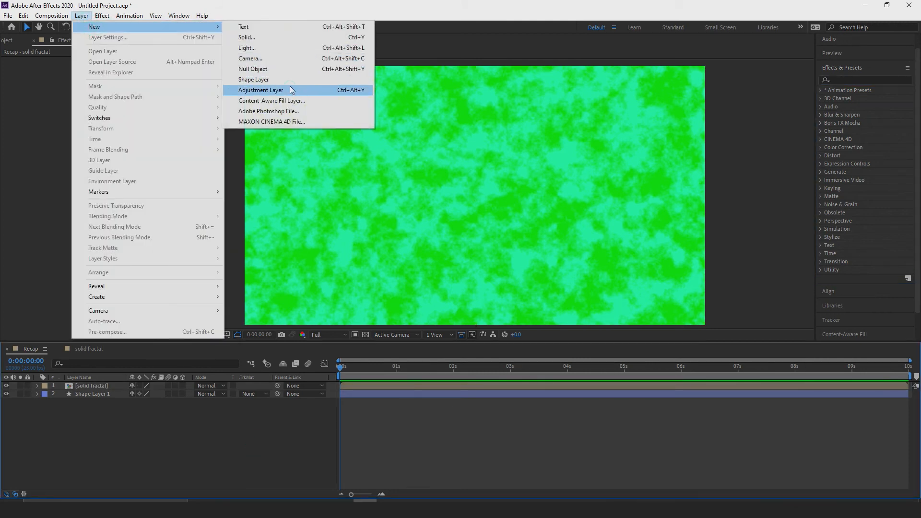
click(292, 90)
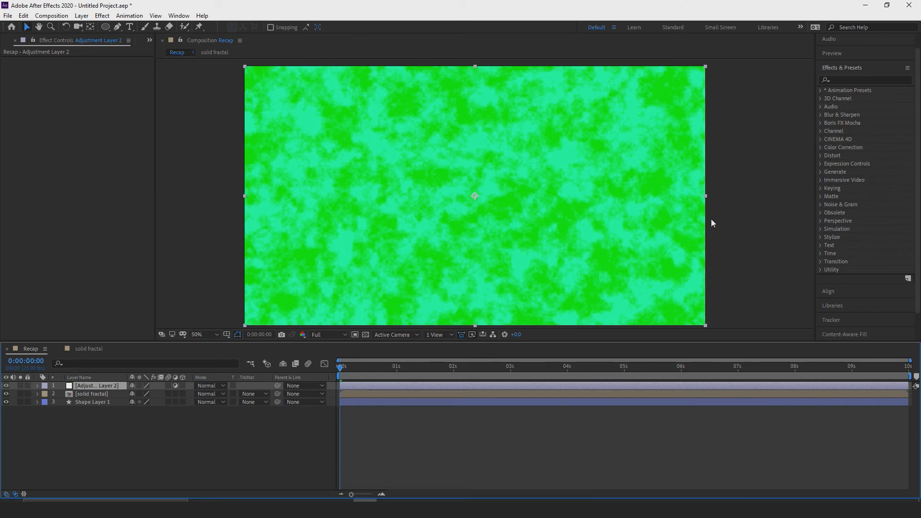
Search the effects for "lens" and apply CC Lens to the new adjustment layer.
click(852, 80)
text(le)
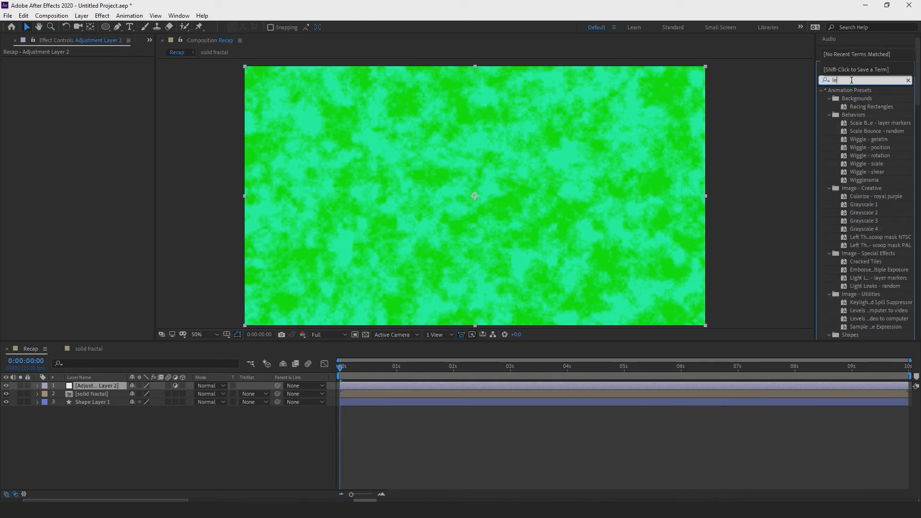
text(ns)
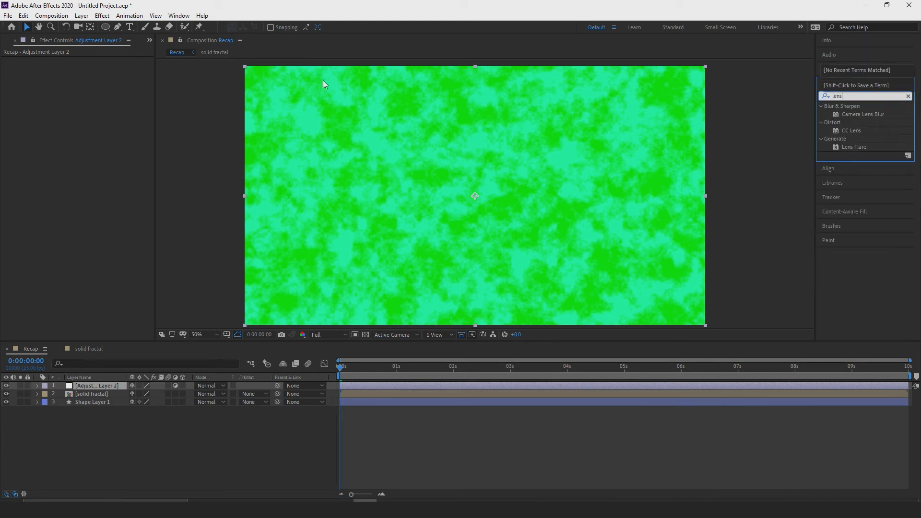
click(97, 20)
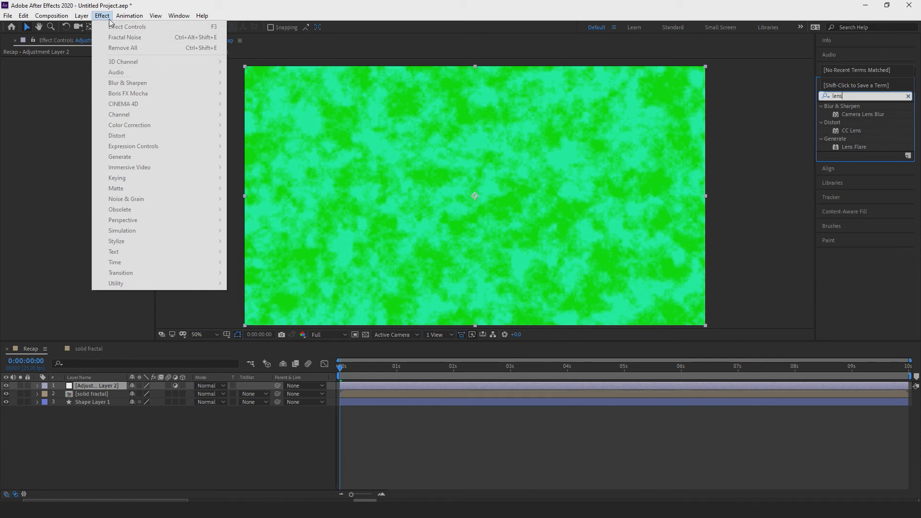
click(859, 97)
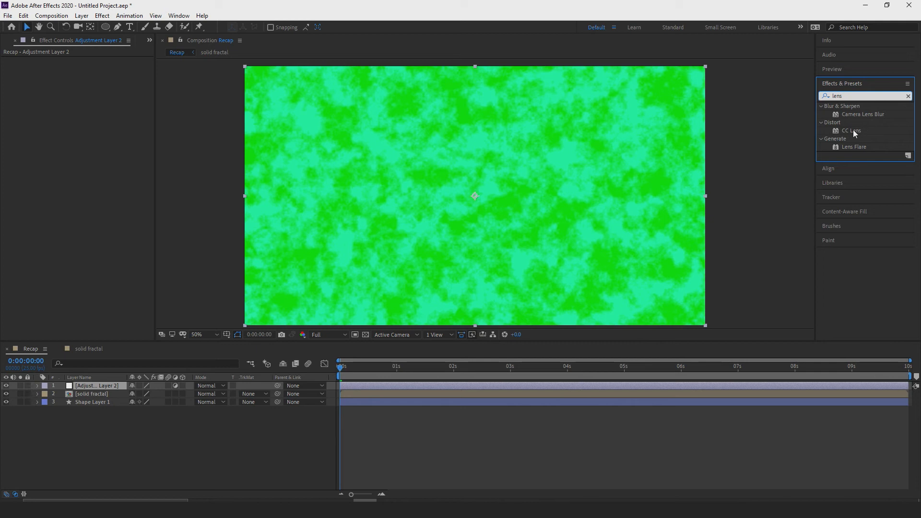
drag(855, 134, 468, 178)
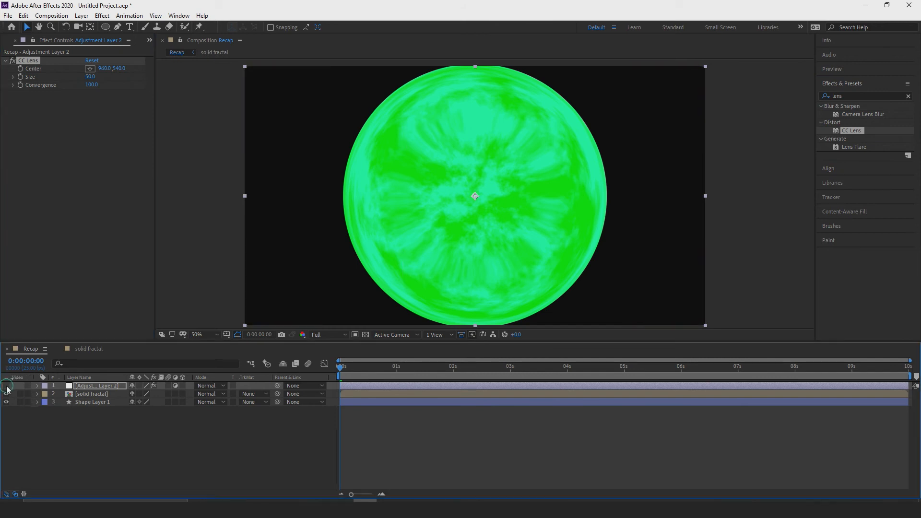
Compare the image with and without the lens distortion by toggling the adjustment layer's visibility and the CC Lens effect.
click(7, 386)
click(7, 386)
click(54, 57)
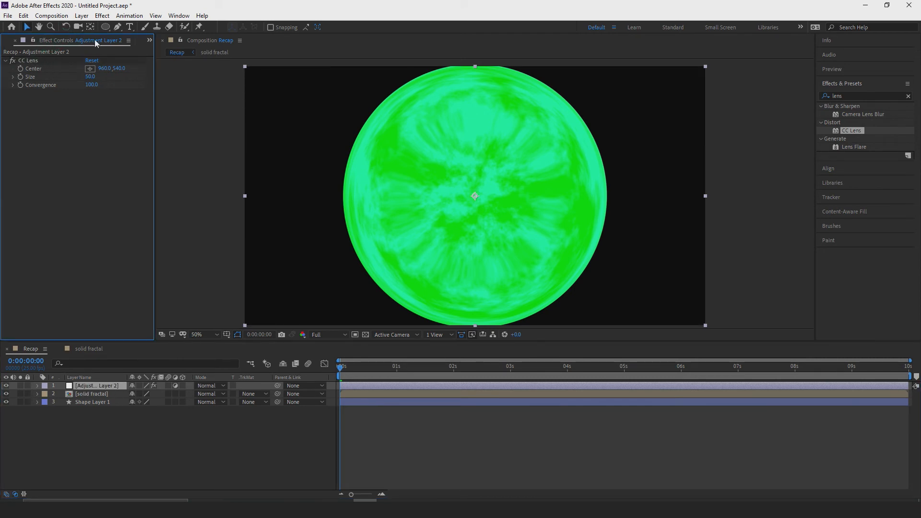
click(50, 61)
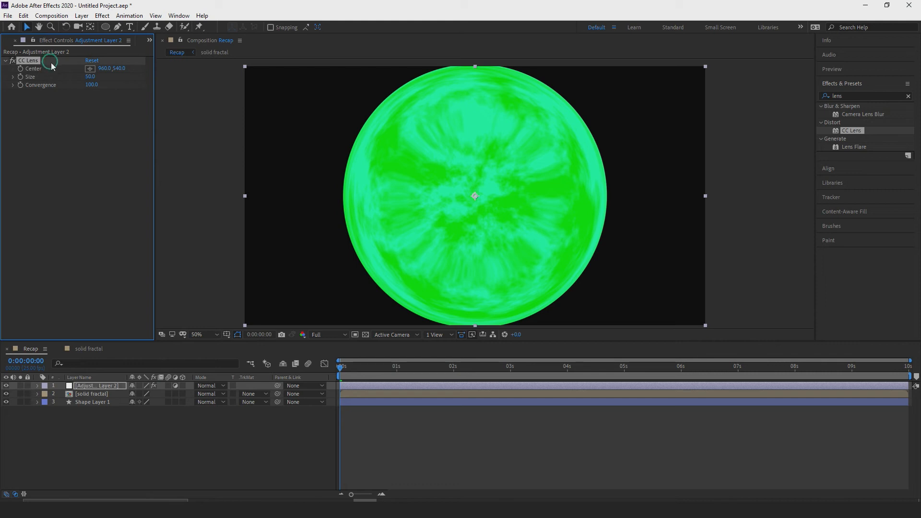
click(13, 61)
click(13, 61)
Set the CC Lens Size to 99 and its Convergence to 76.
click(63, 249)
mouse_move(92, 80)
mouse_down()
mouse_move(184, 73)
mouse_move(65, 71)
mouse_move(109, 69)
mouse_move(138, 82)
mouse_move(2, 91)
mouse_move(144, 91)
mouse_move(132, 92)
mouse_up()
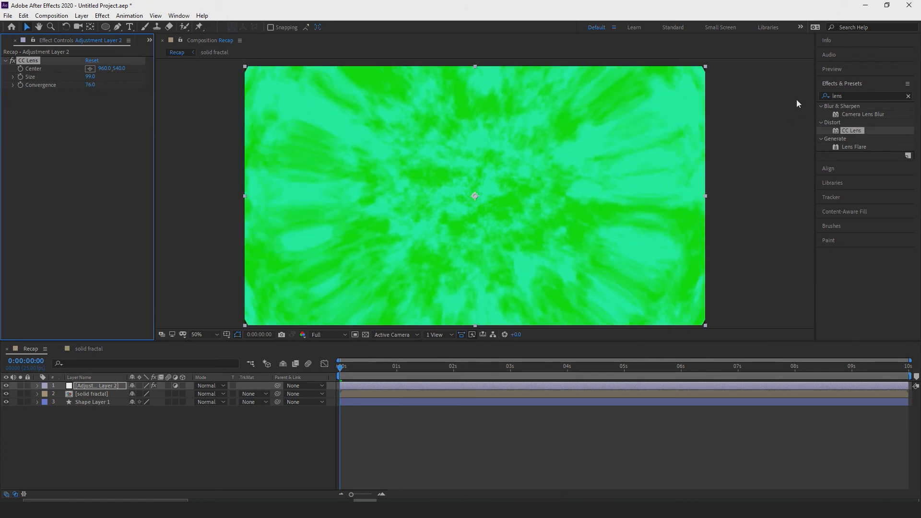
Clear the effect search and look through the Transition effects, collapsing the category again.
drag(850, 96, 818, 96)
key(BackSpace)
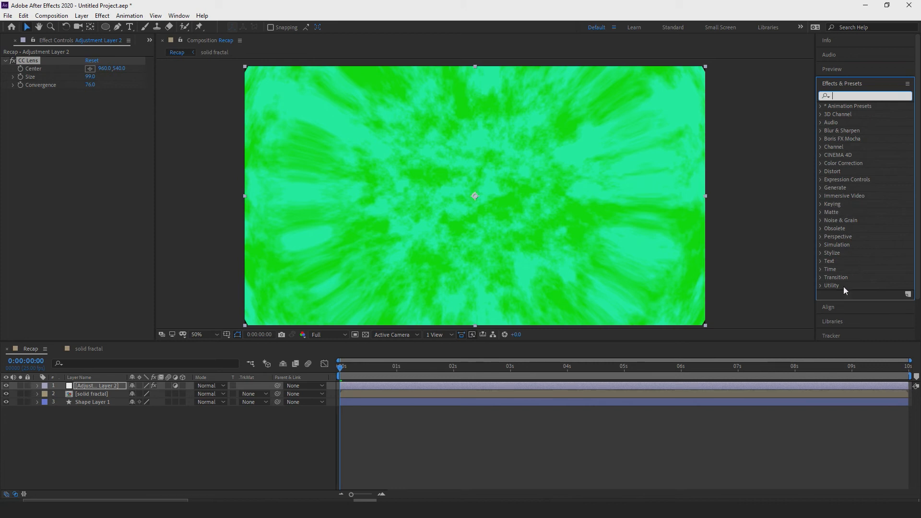
click(820, 278)
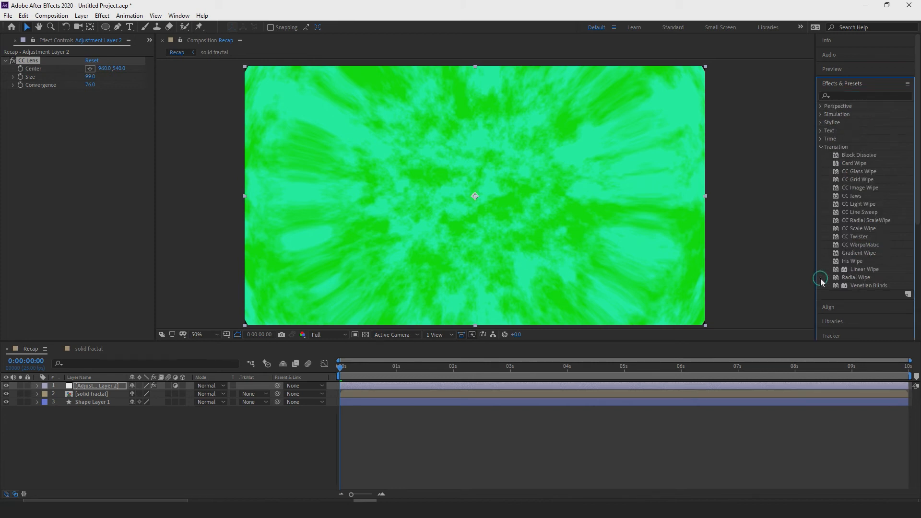
scroll(844, 297, down, 3)
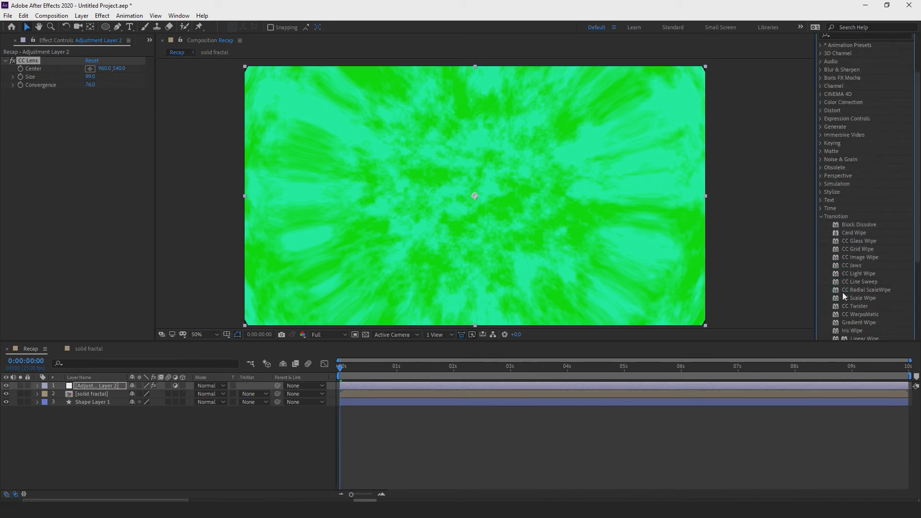
click(821, 217)
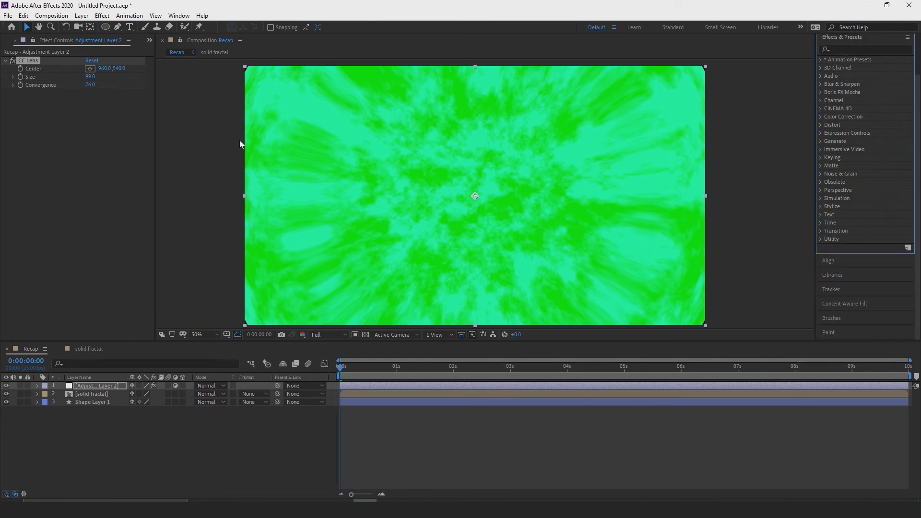
Set the CC Lens Size to 41 and preview the animated sphere twice, returning to the first frame.
drag(89, 76, 67, 83)
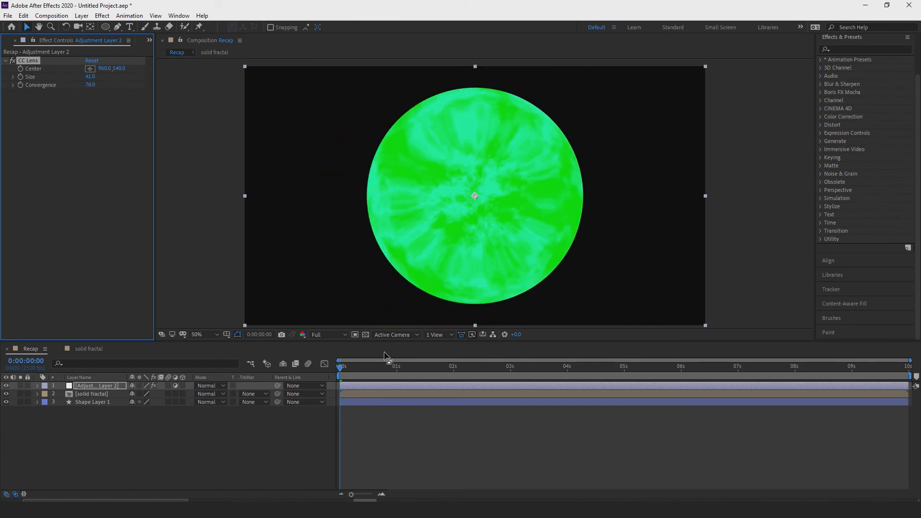
key(space)
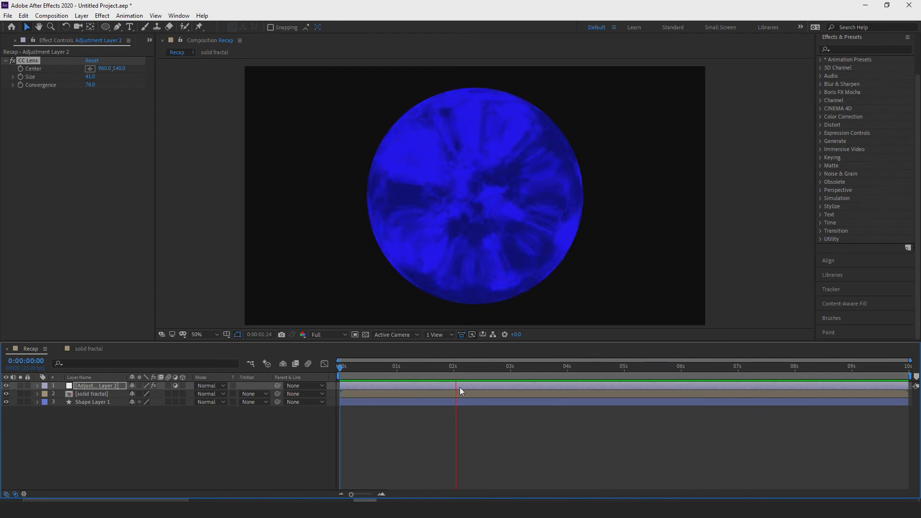
key(space)
drag(572, 367, 315, 368)
key(space)
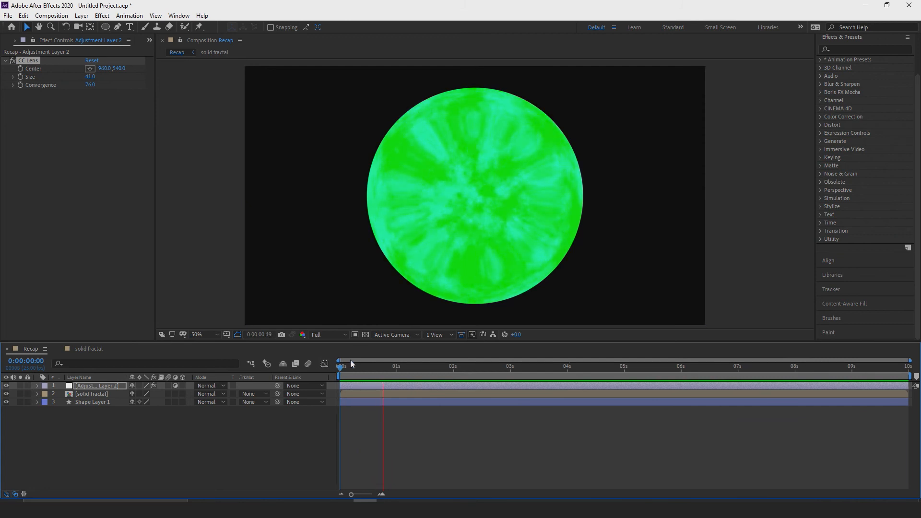
key(space)
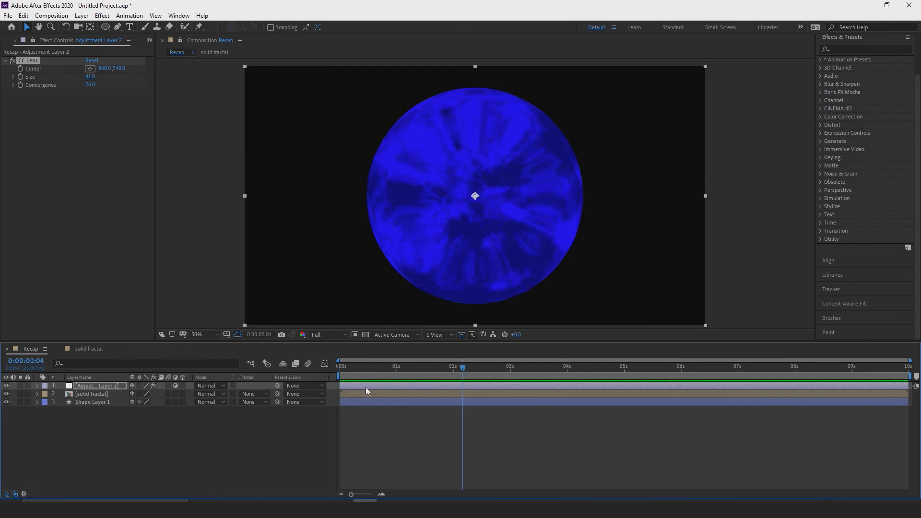
drag(473, 367, 331, 373)
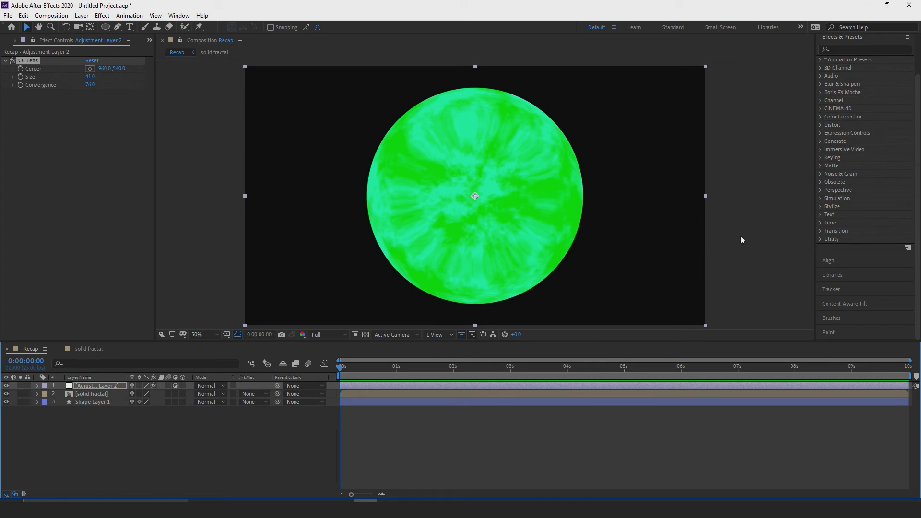
Hide the adjustment and solid fractal layers, and move the red circle to the lower-left area of the composition.
click(51, 360)
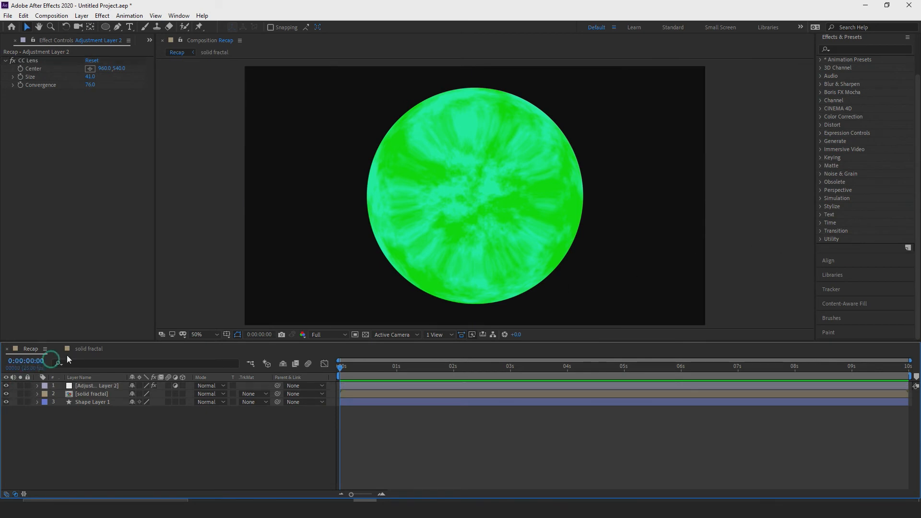
click(6, 385)
click(6, 393)
click(493, 101)
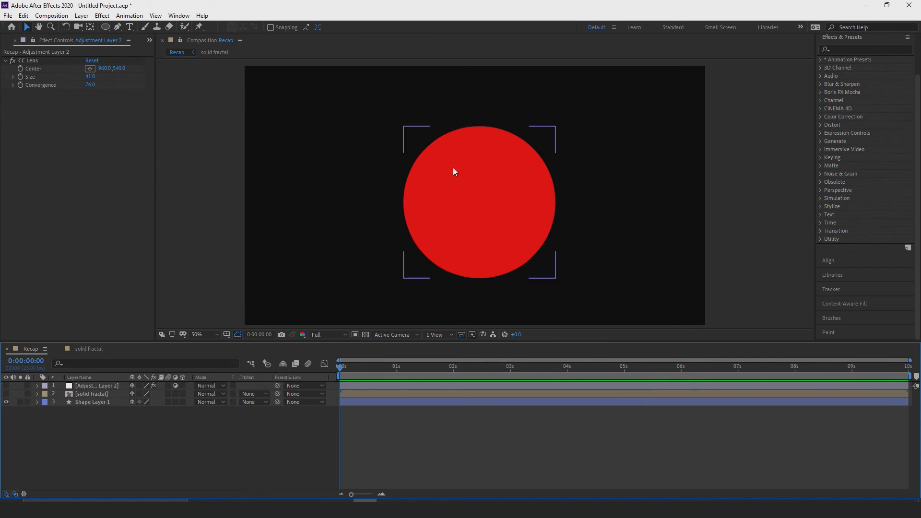
drag(455, 171, 329, 205)
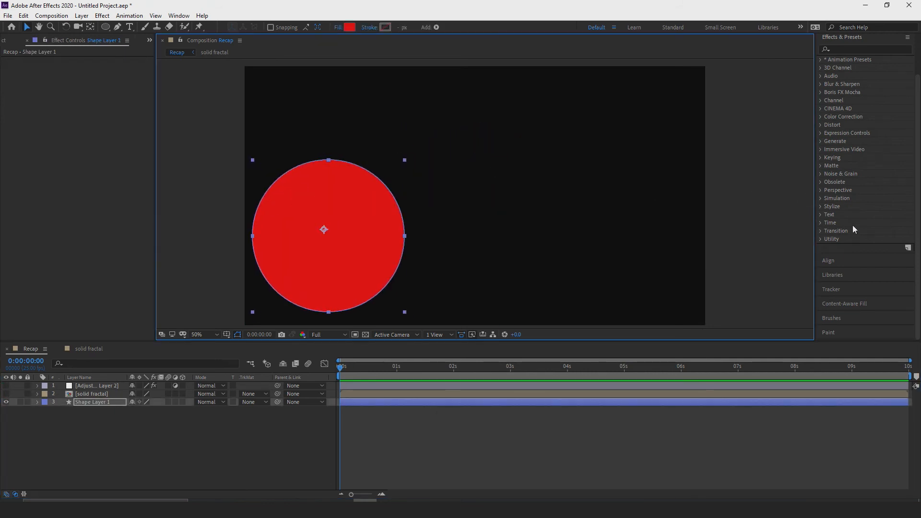
Align the red circle to the composition's centre both horizontally and vertically.
click(832, 261)
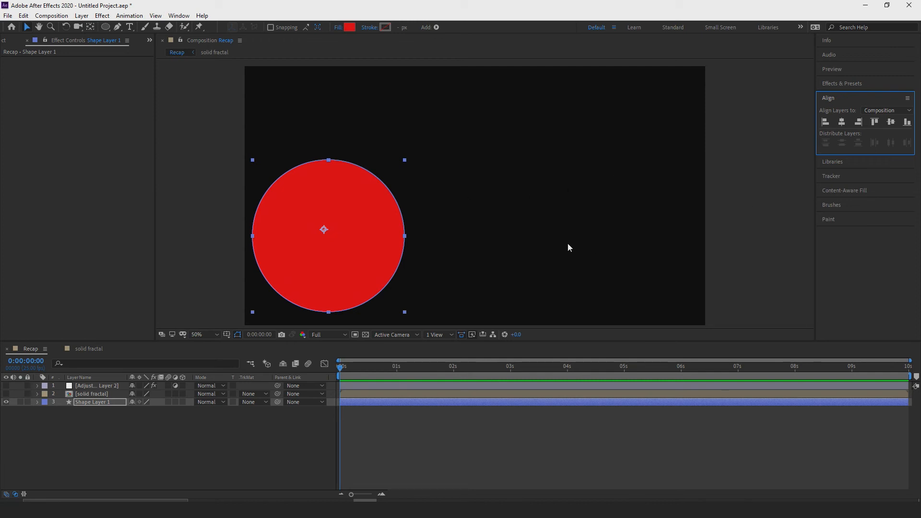
click(842, 121)
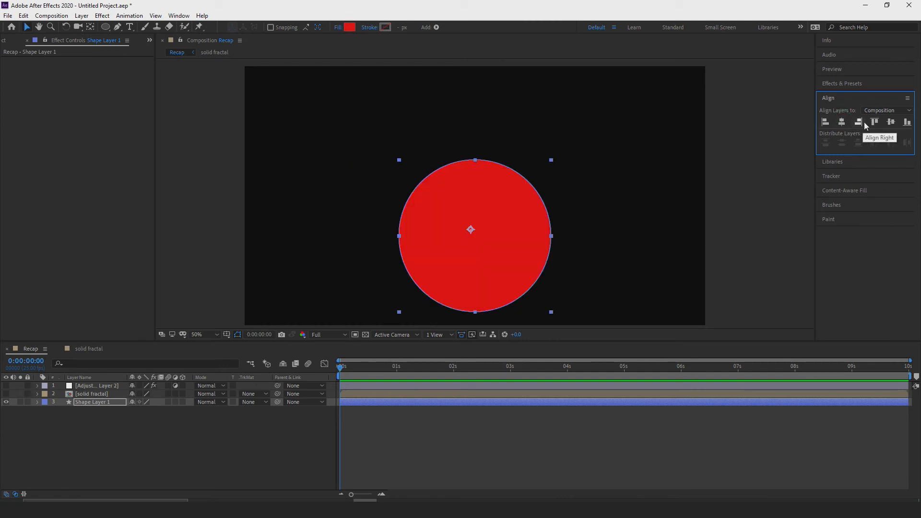
click(890, 122)
click(805, 175)
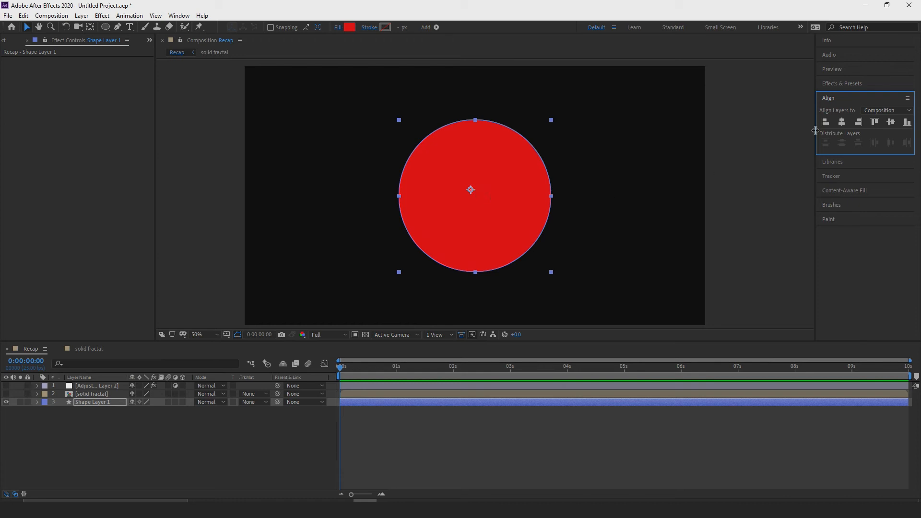
Try aligning the red circle to the composition's bottom and left edges, and re-centre it in both directions.
click(907, 121)
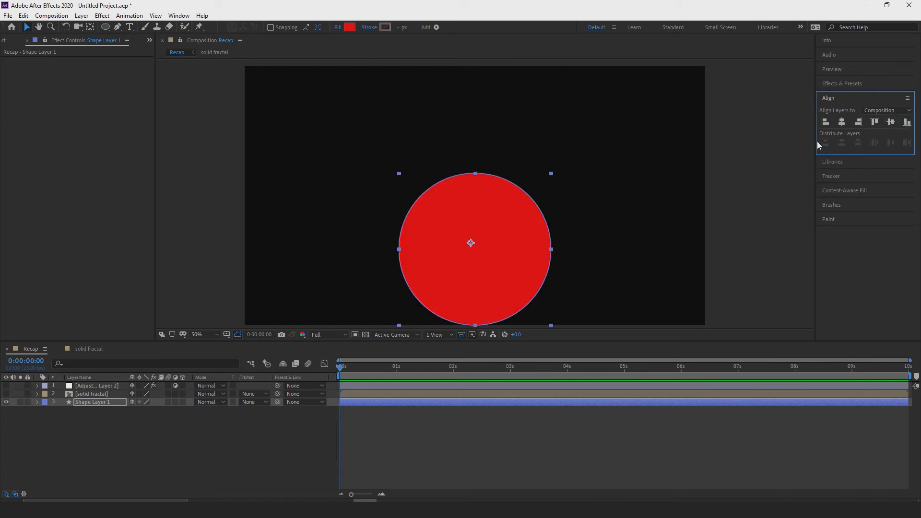
click(827, 122)
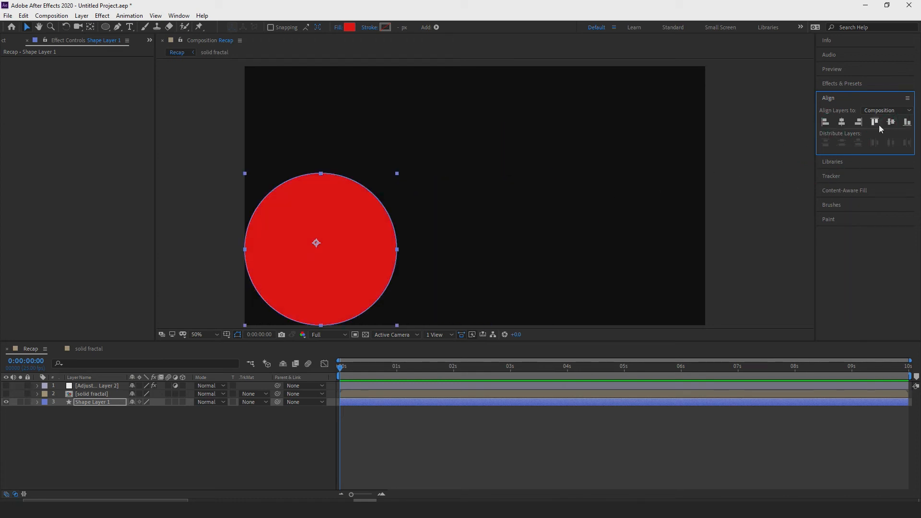
click(841, 122)
click(891, 122)
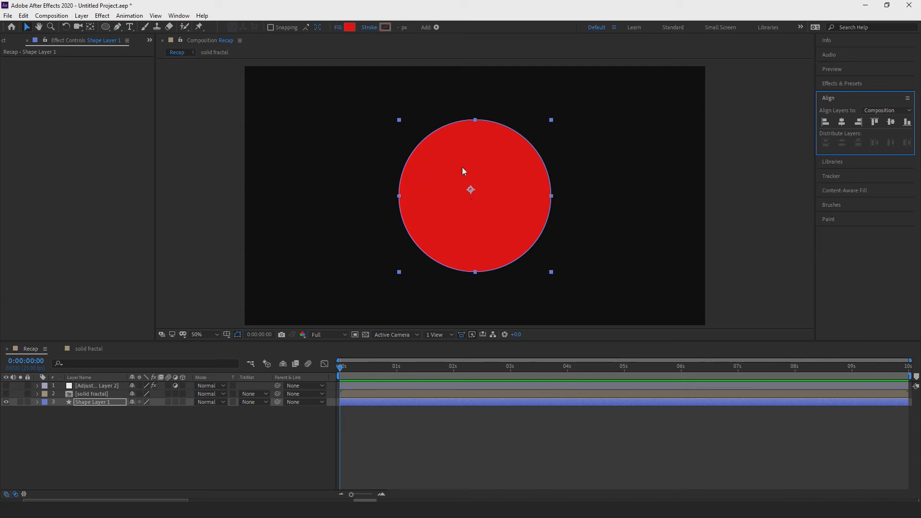
Look at the saved colours in the library and the motion tracker options.
click(832, 162)
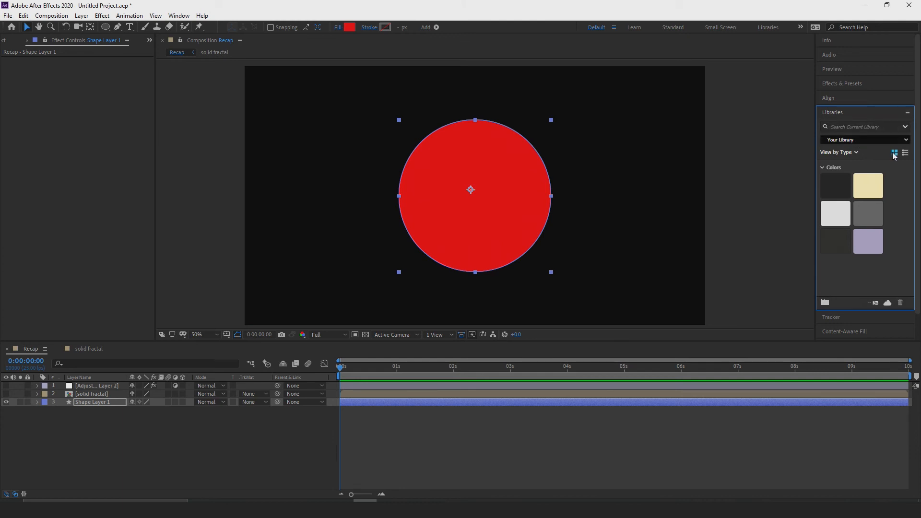
click(850, 319)
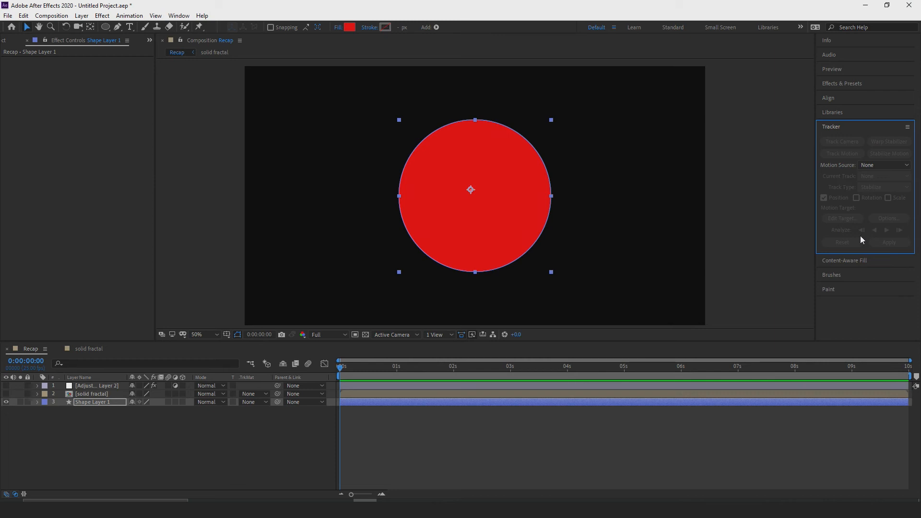
Look through the Content-Aware Fill, Brushes and Paint options.
click(854, 262)
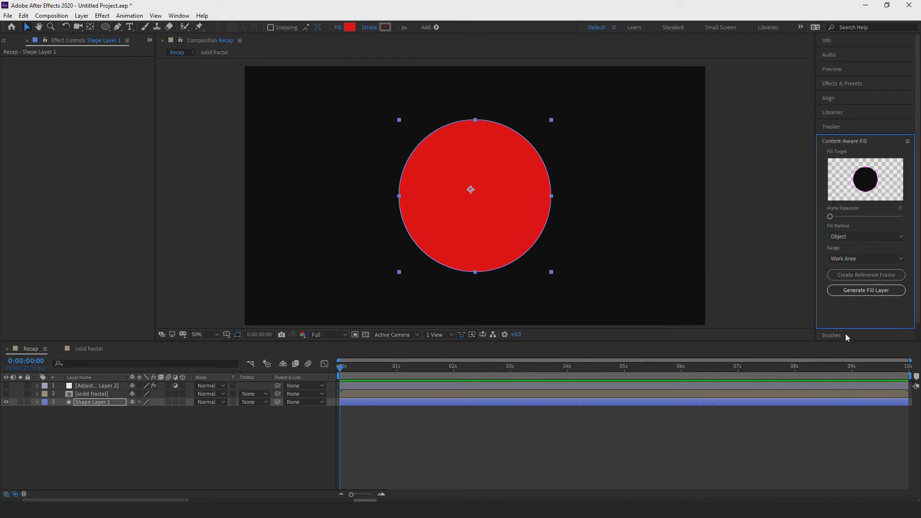
click(826, 334)
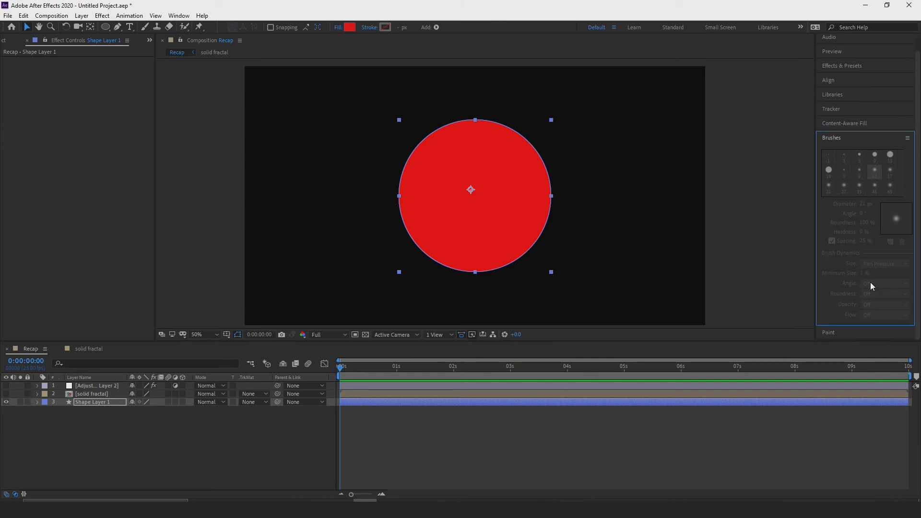
click(842, 332)
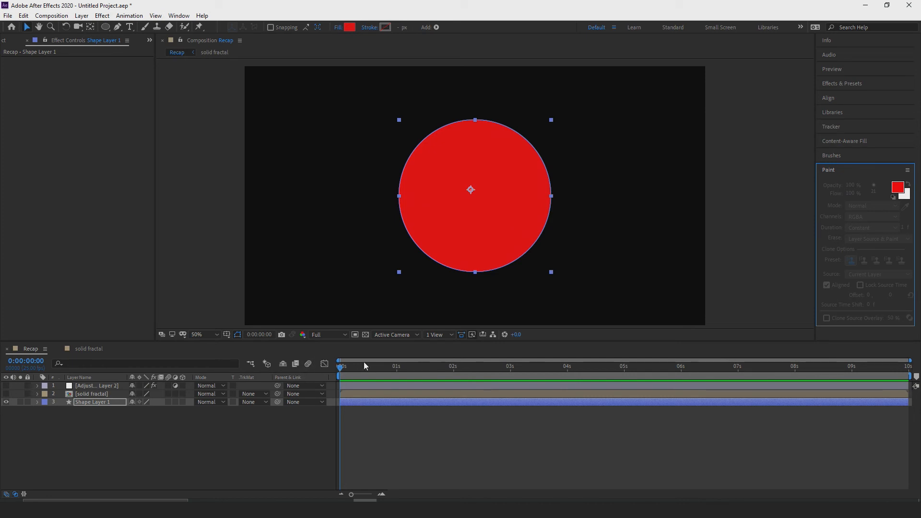
Try lower preview resolutions such as Half for the composition, and set the resolution back to Full.
click(325, 336)
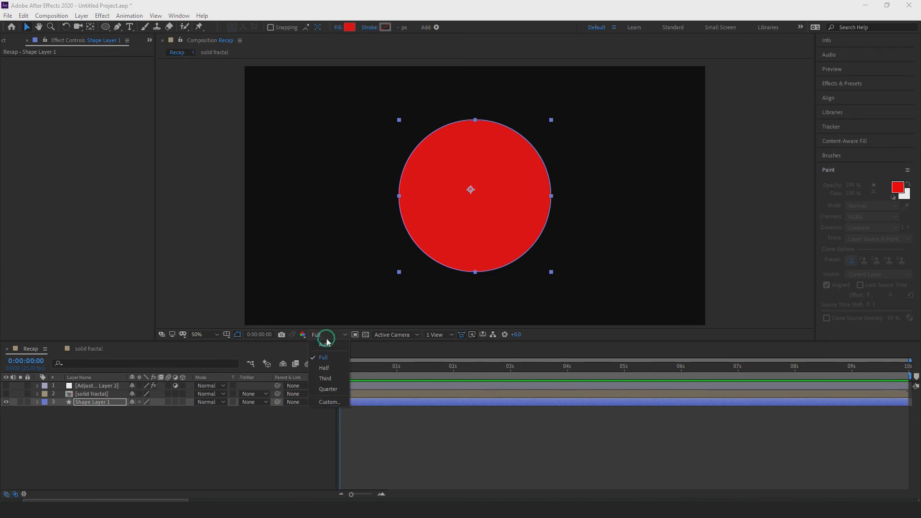
click(326, 338)
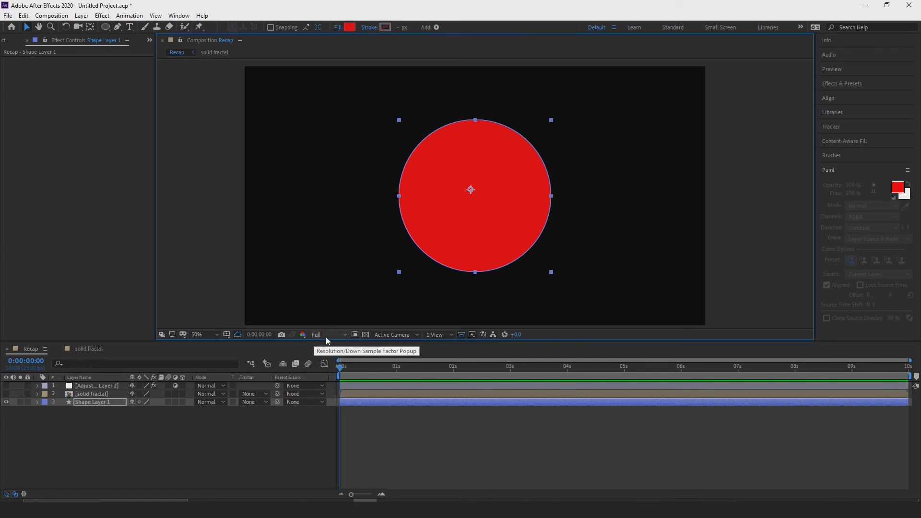
click(326, 337)
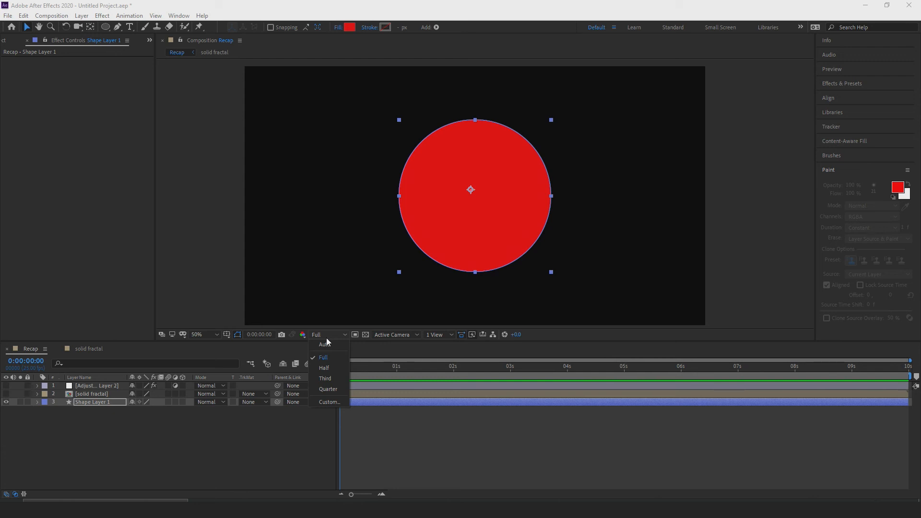
click(329, 366)
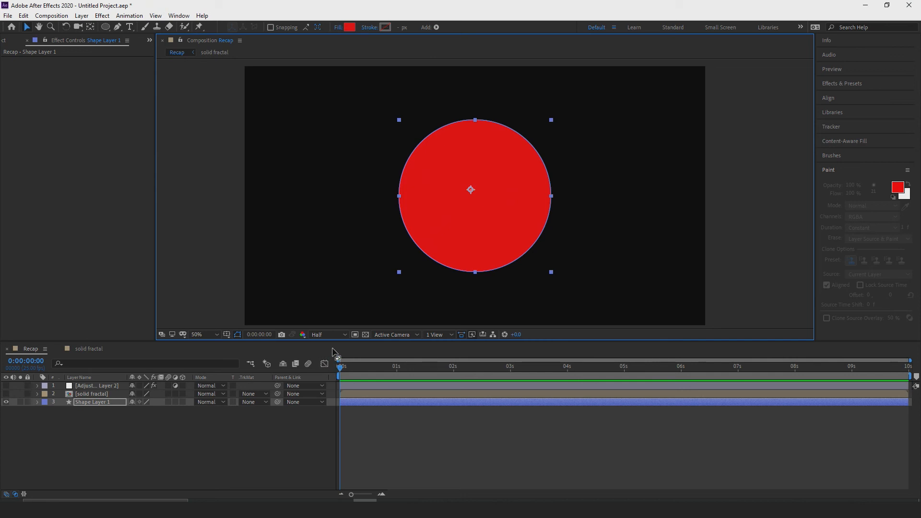
click(331, 335)
click(341, 380)
click(335, 335)
click(332, 357)
Examine the 3D view choices and the new layer types, keeping the composition on the Active Camera view.
click(414, 336)
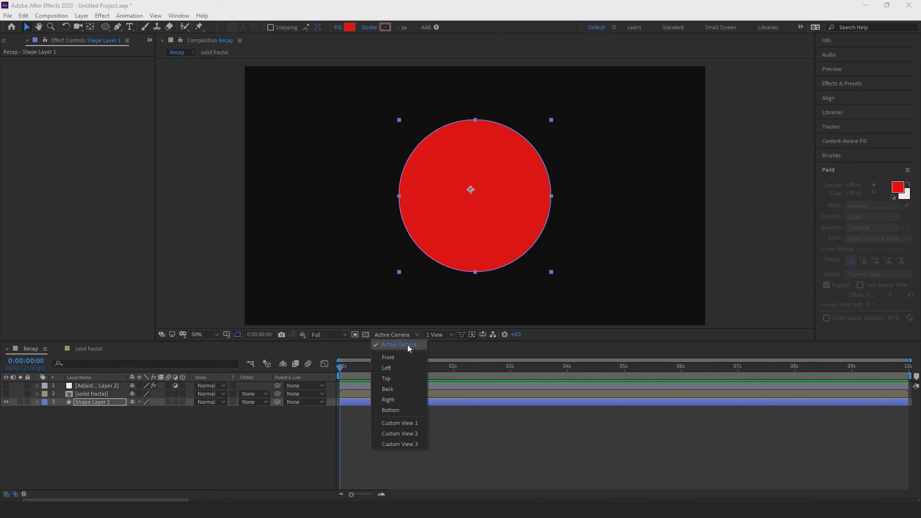
click(86, 16)
mouse_move(82, 16)
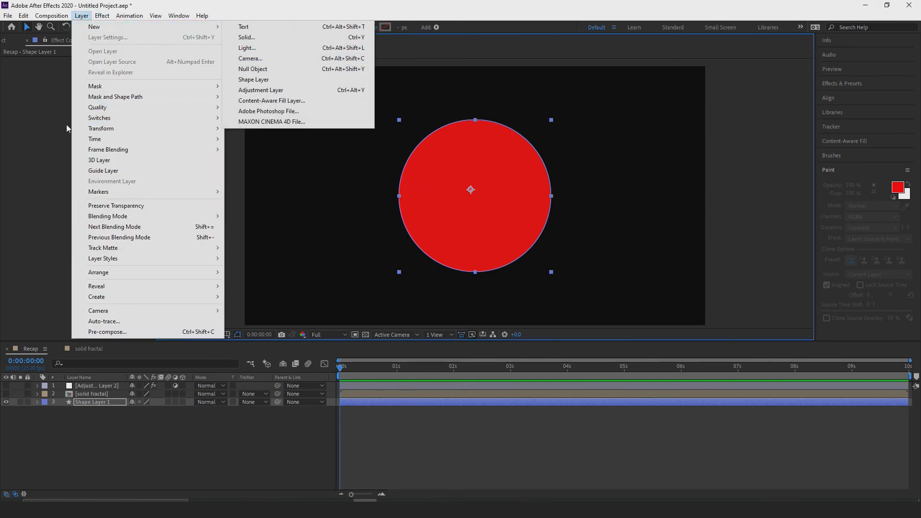
click(304, 349)
click(409, 334)
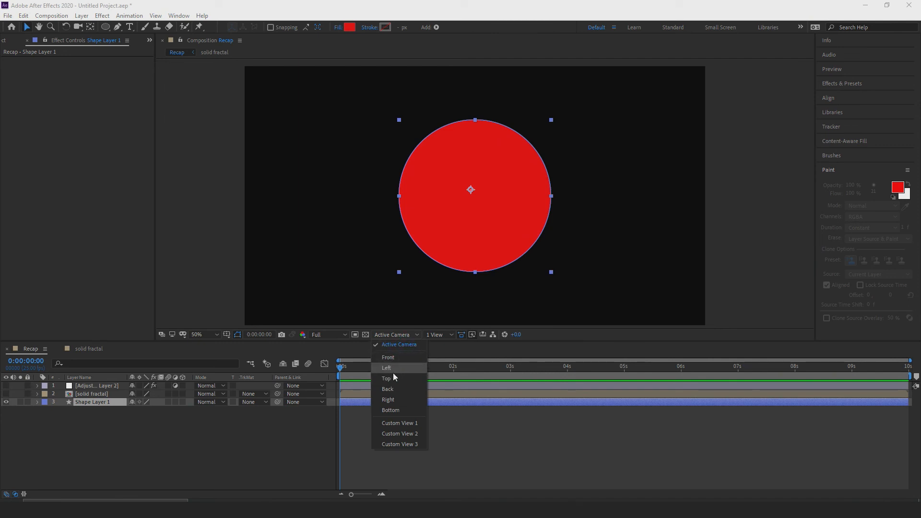
click(402, 346)
Try the 4 Views layout for the composition and return to 1 View.
click(443, 336)
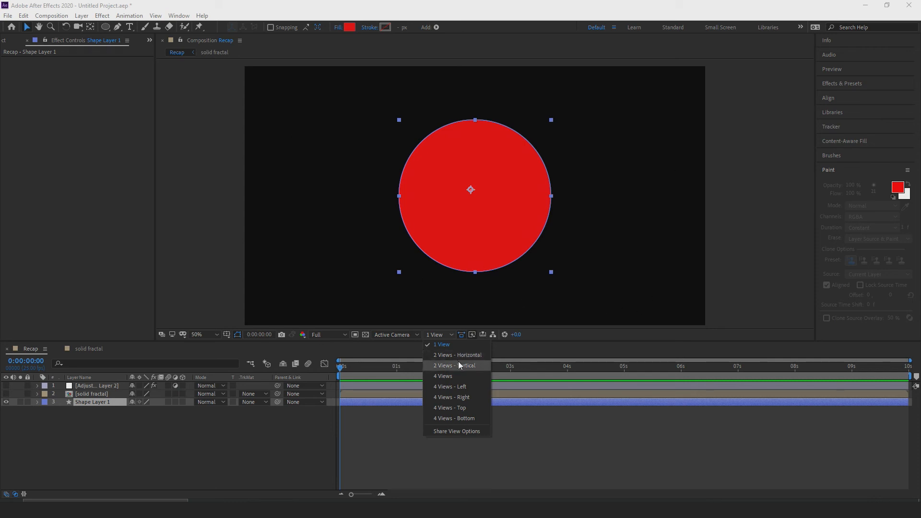
click(450, 376)
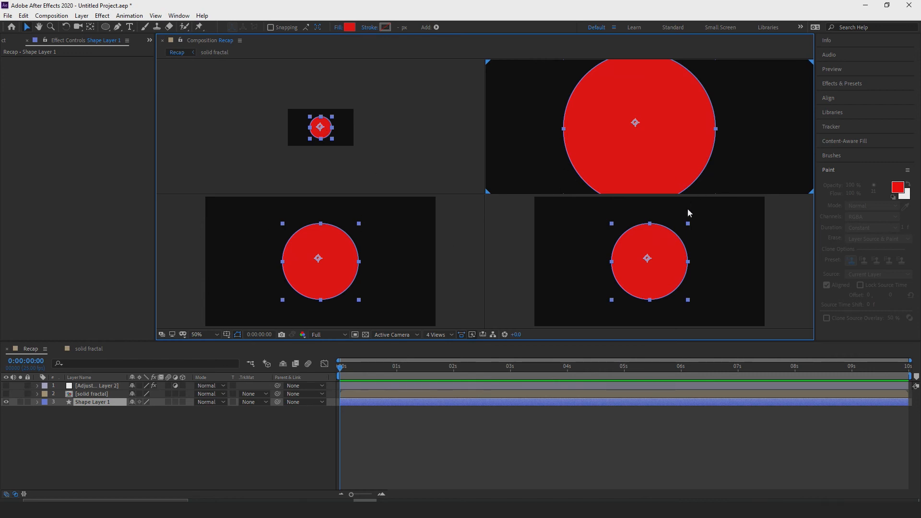
click(450, 335)
click(442, 345)
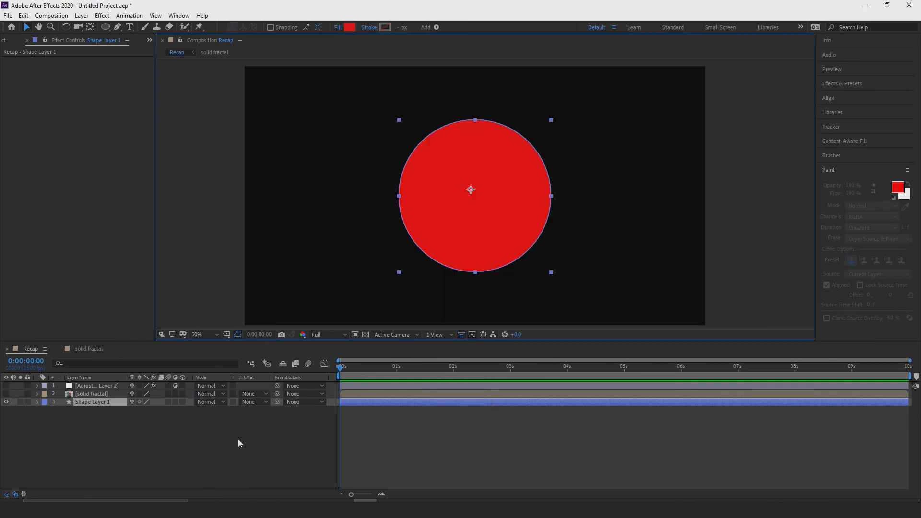
Hide the Mode and track matte columns in the Recap timeline.
mouse_move(340, 369)
mouse_down()
mouse_move(370, 367)
mouse_move(340, 371)
mouse_up()
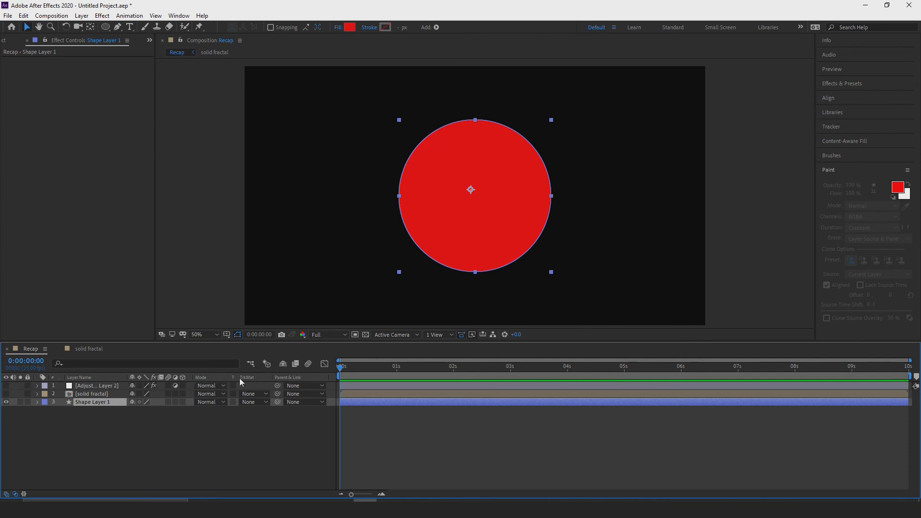
click(15, 494)
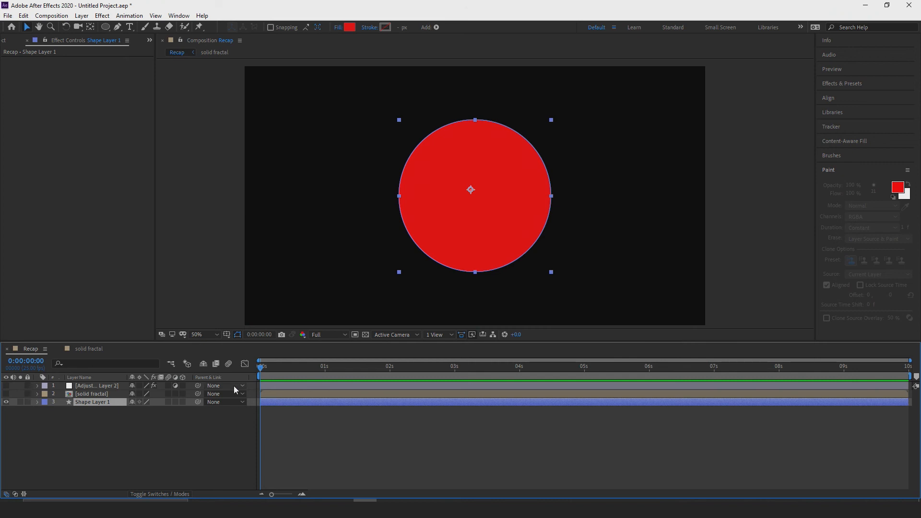
click(83, 17)
click(12, 182)
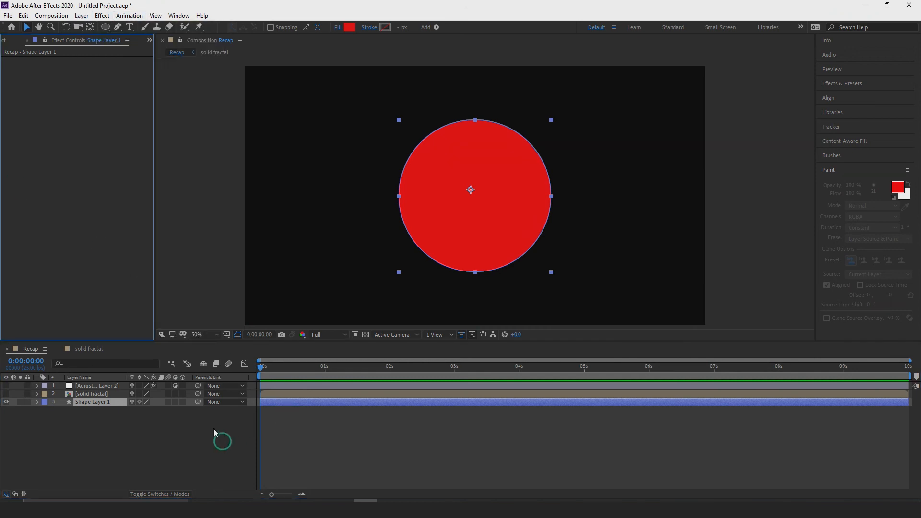
Add a new shape layer and draw a wide horizontal rectangle on it across the middle of the red circle.
click(80, 16)
mouse_move(144, 26)
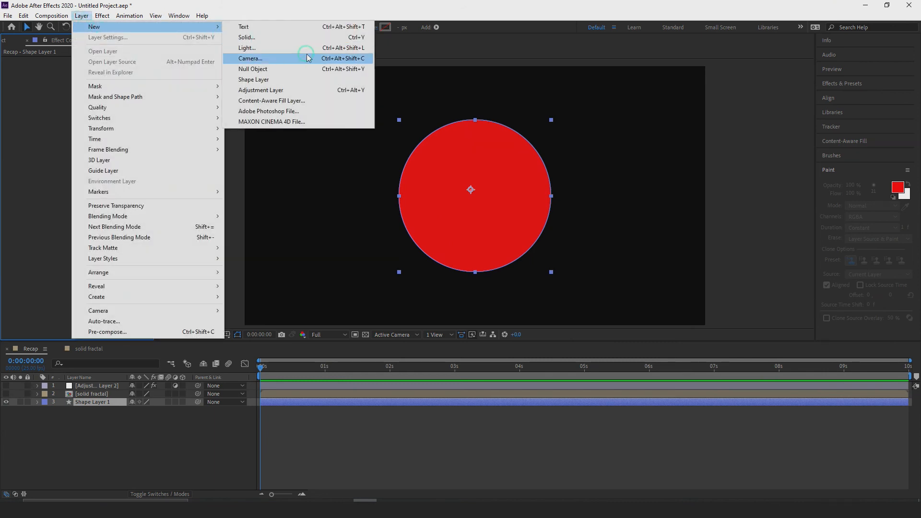
click(277, 82)
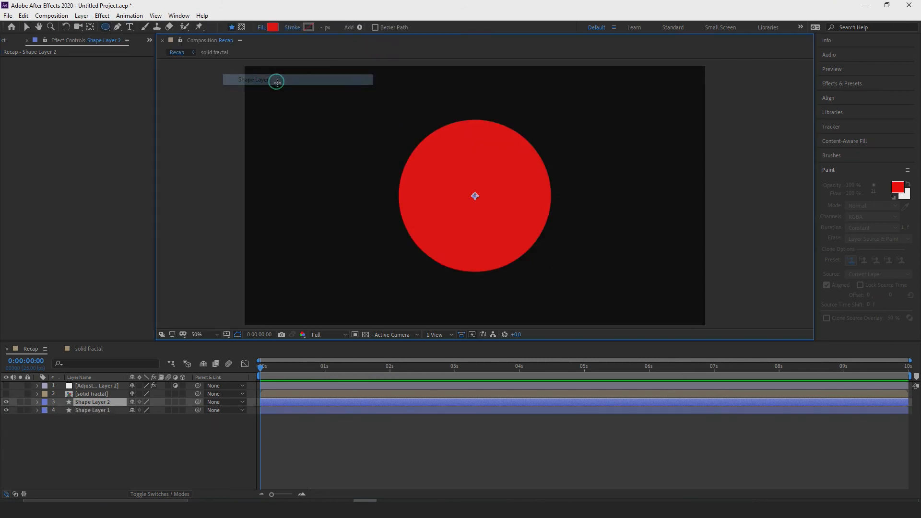
click(106, 26)
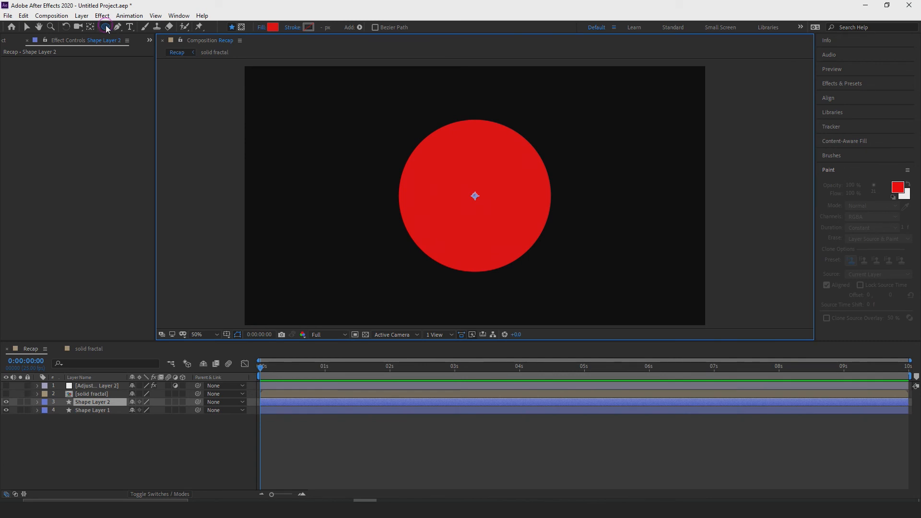
click(134, 34)
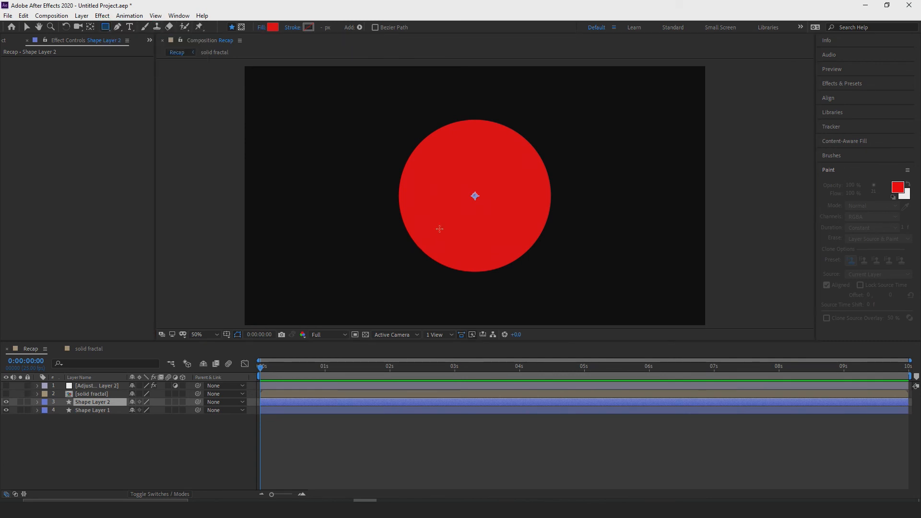
drag(328, 159, 660, 213)
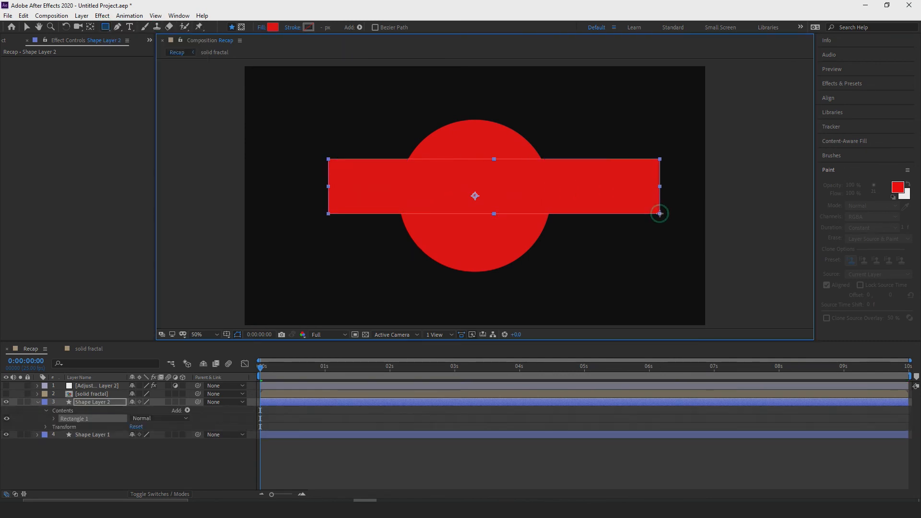
Change the rectangle's fill colour to blue and deselect the shape.
click(273, 27)
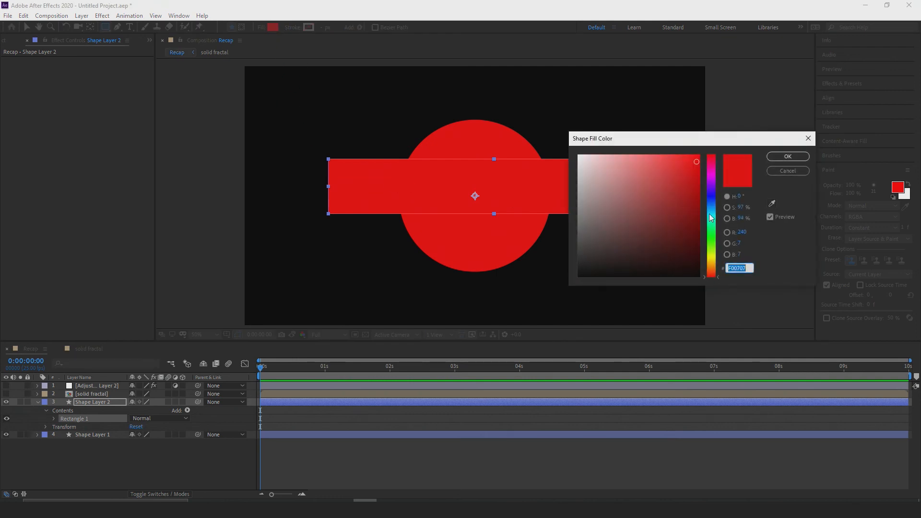
click(714, 198)
click(787, 156)
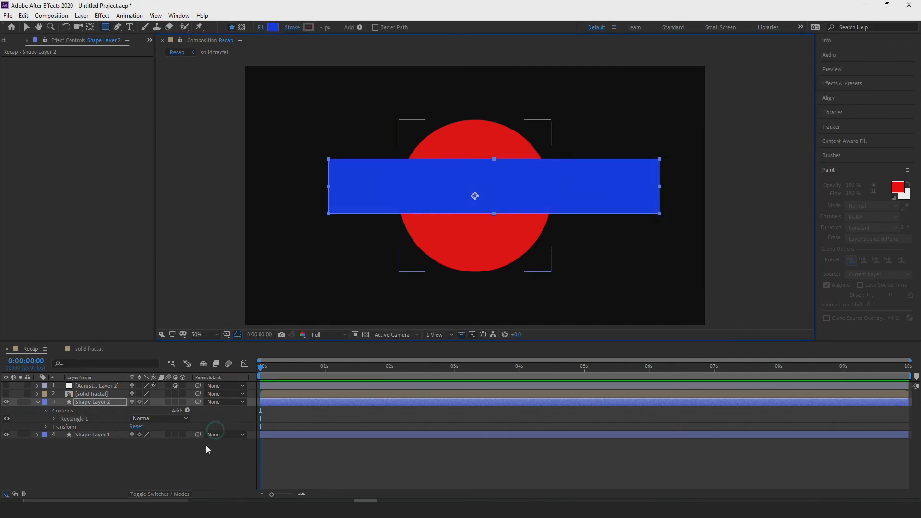
click(84, 461)
Rename the blue rectangle's layer to "mask".
right_click(101, 401)
click(123, 384)
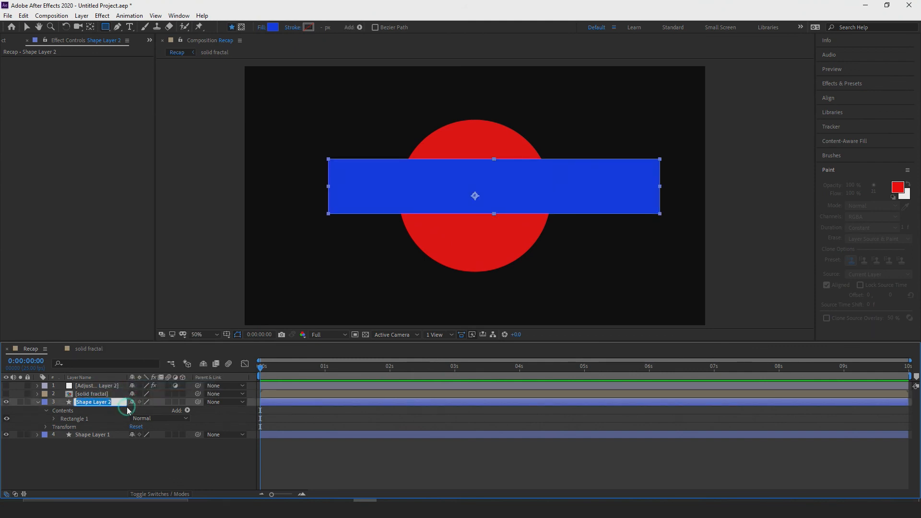
text(mask)
key(Return)
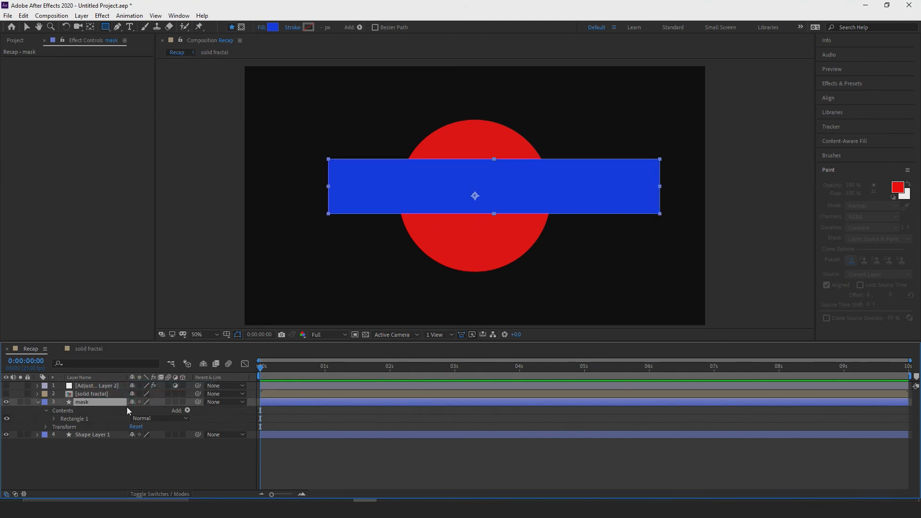
Rename the red circle's layer to "circle".
click(106, 436)
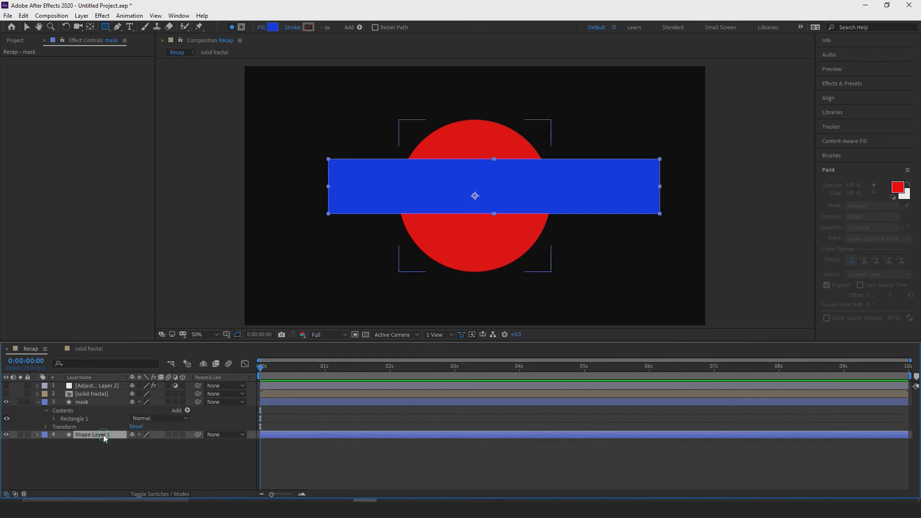
right_click(113, 434)
click(119, 417)
text(circle)
key(Return)
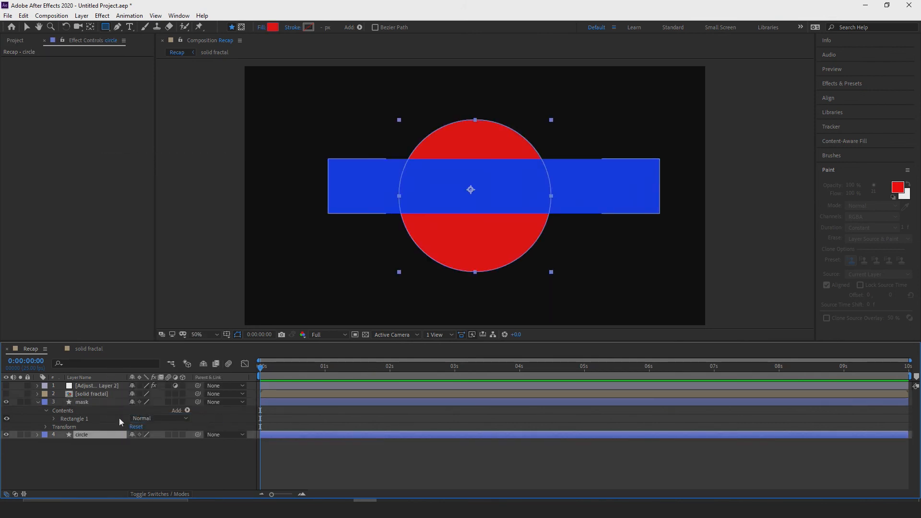
Collapse the mask layer's properties and show the Mode and track matte columns in the timeline.
click(38, 402)
click(64, 434)
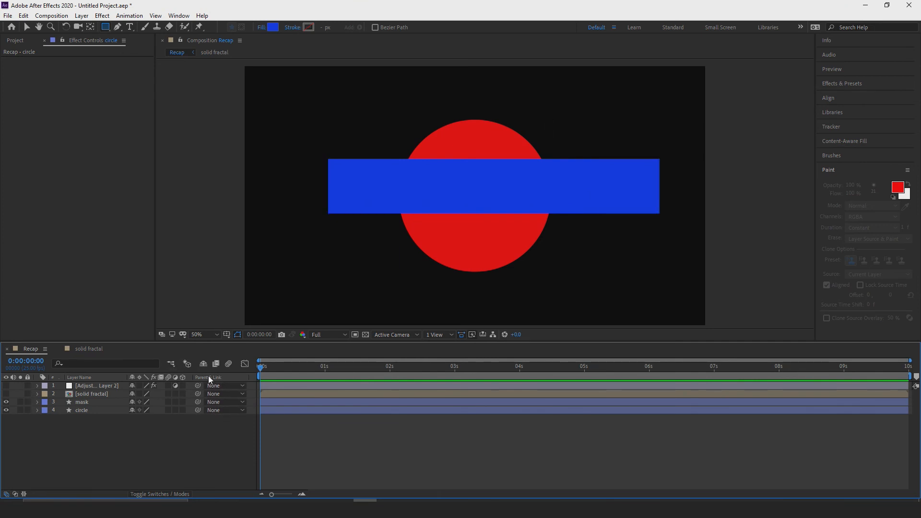
click(15, 494)
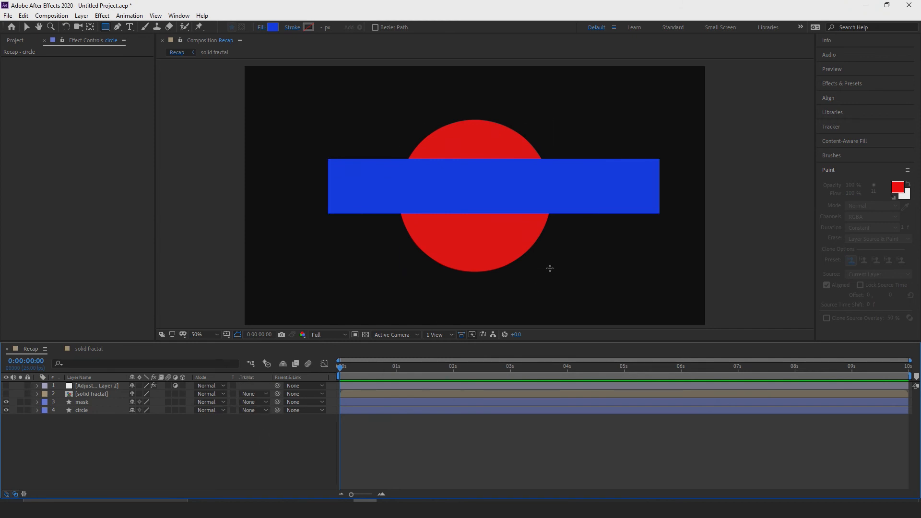
Apply Alpha Matte "mask" to the circle layer, and switch its track matte to Alpha Inverted Matte "mask".
click(82, 410)
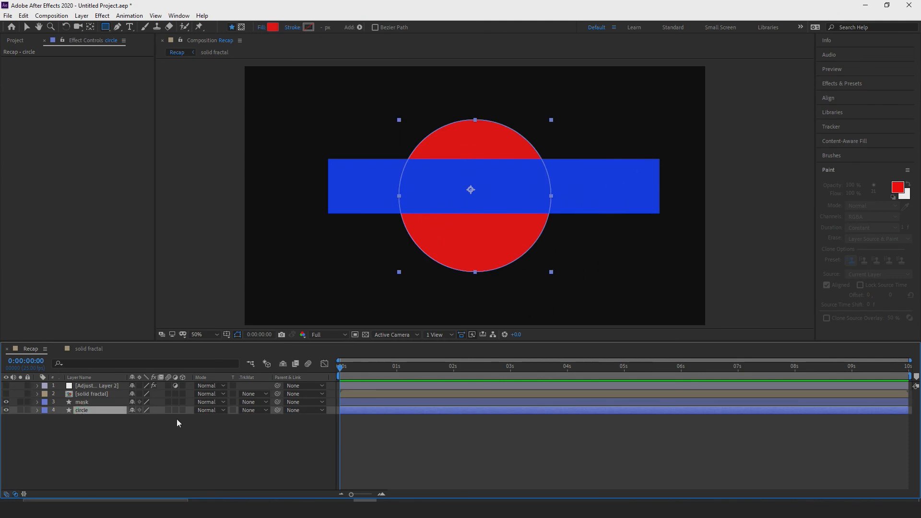
click(85, 402)
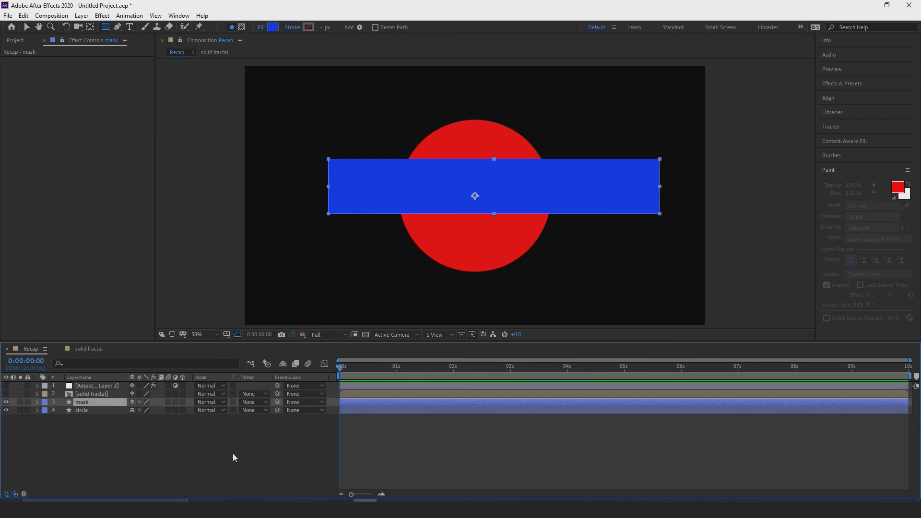
click(249, 410)
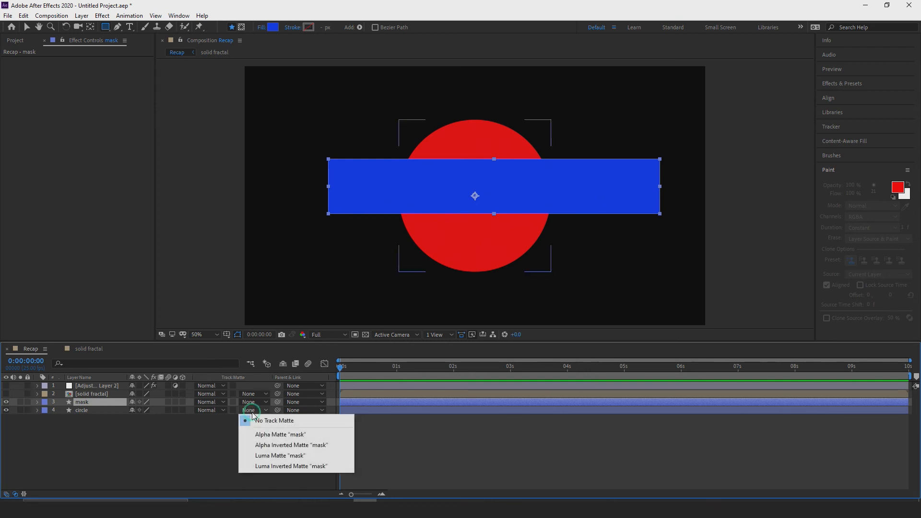
click(237, 419)
click(253, 410)
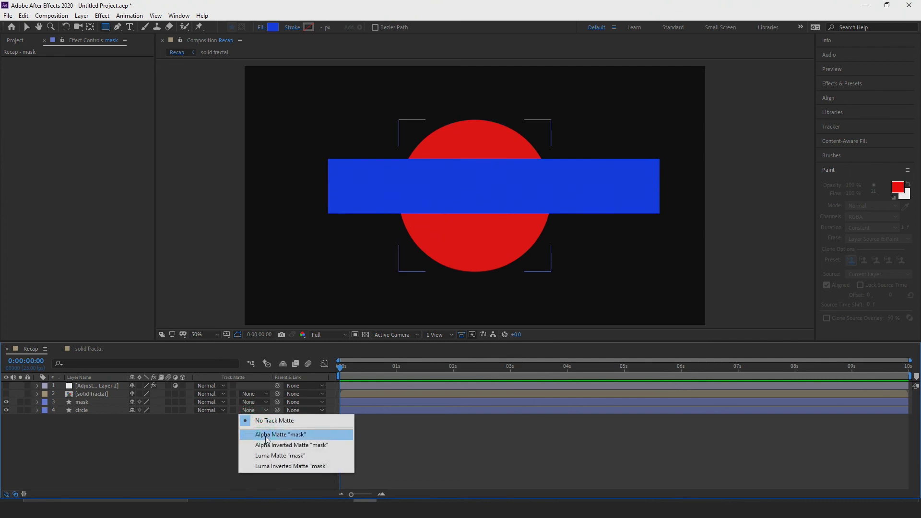
click(270, 435)
click(254, 410)
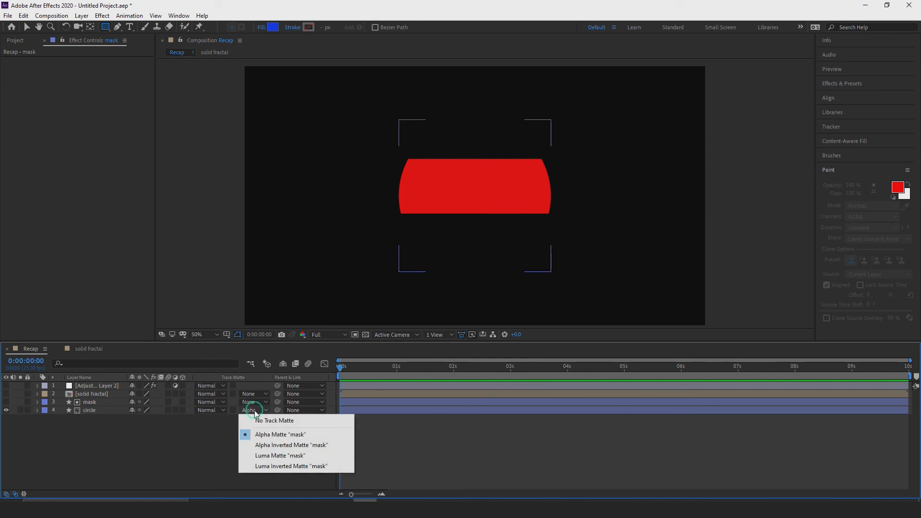
click(274, 445)
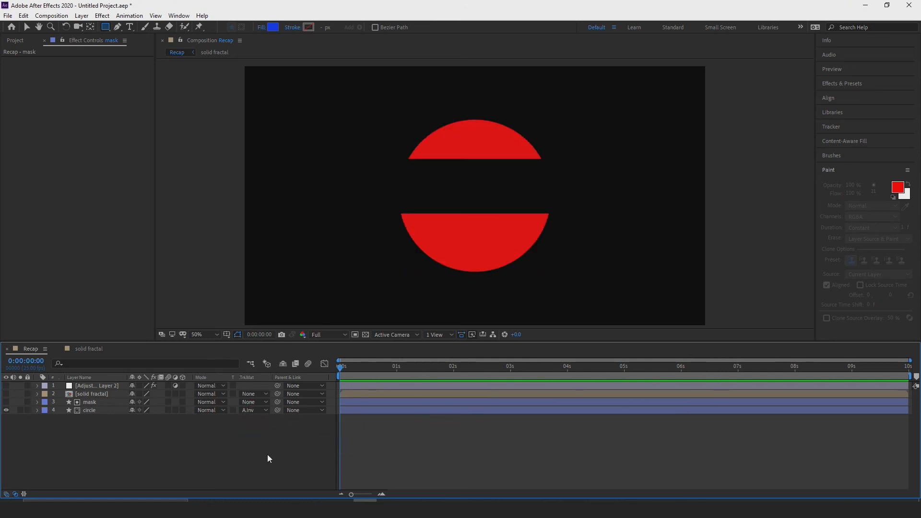
Check the inverted matte on the circle against the transparency grid, and hide the grid again.
click(257, 410)
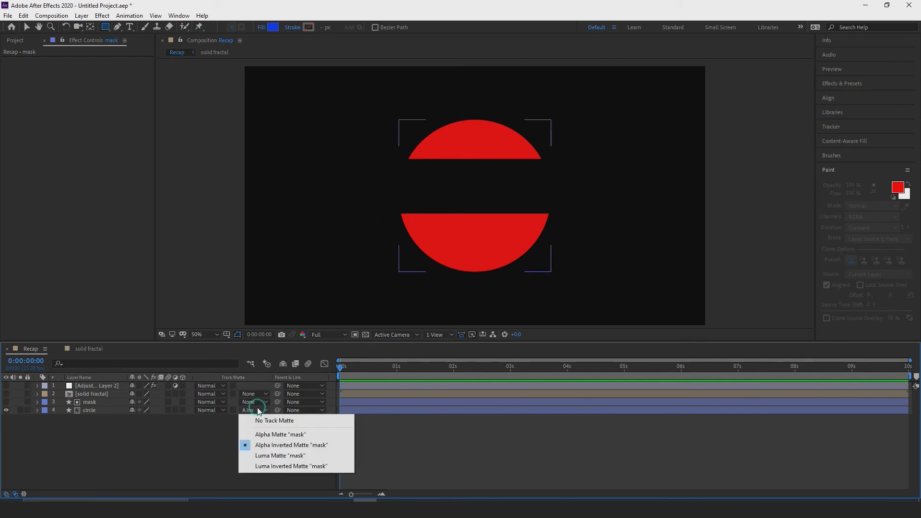
click(365, 334)
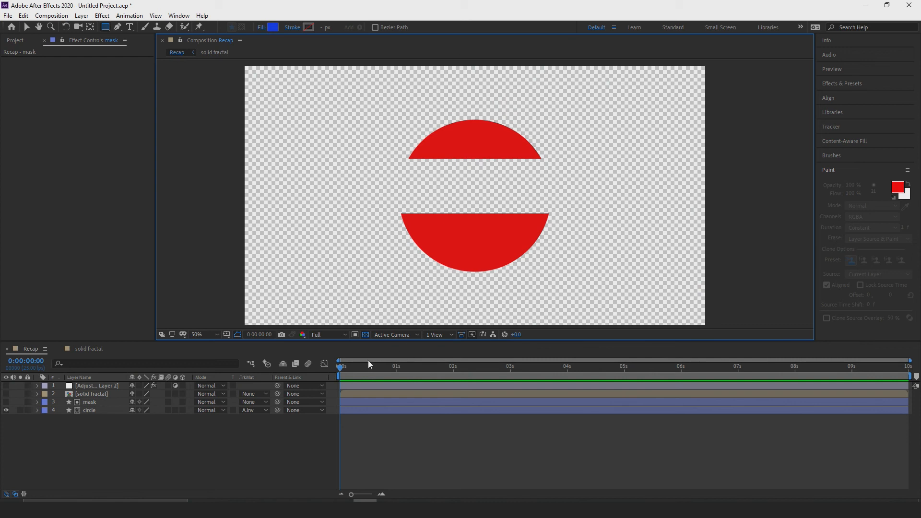
click(366, 334)
Set the circle layer to No Track Matte, and apply Alpha Matte "mask" to it.
click(259, 411)
click(261, 418)
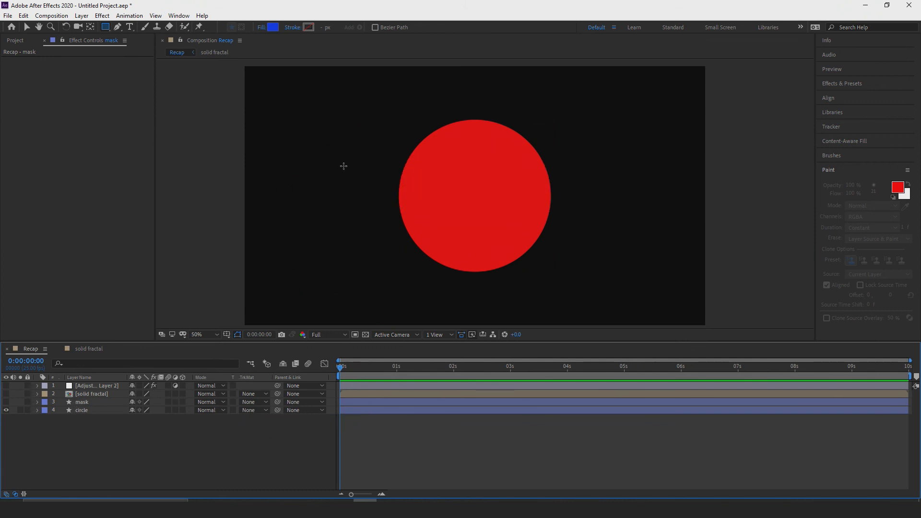
click(257, 410)
click(269, 435)
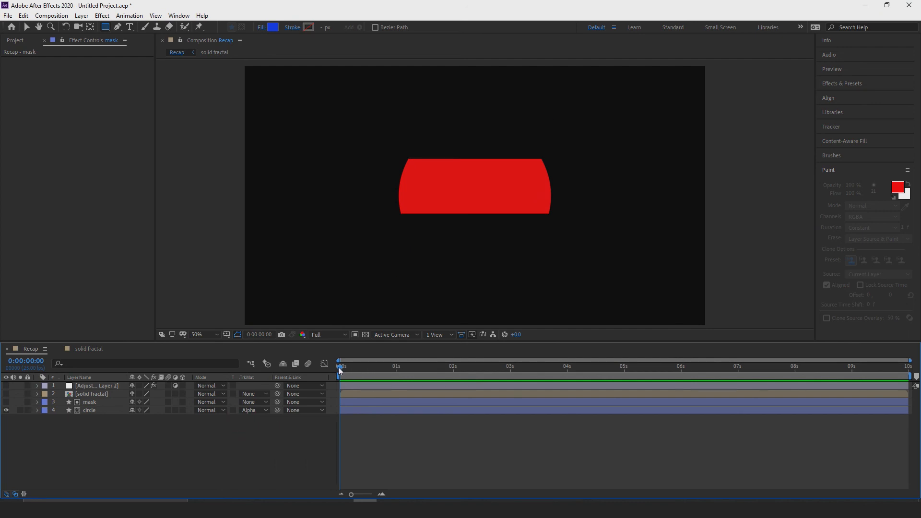
Start Position keyframing on the mask layer at 0 seconds, with the position at 960, 251.
click(98, 402)
click(37, 403)
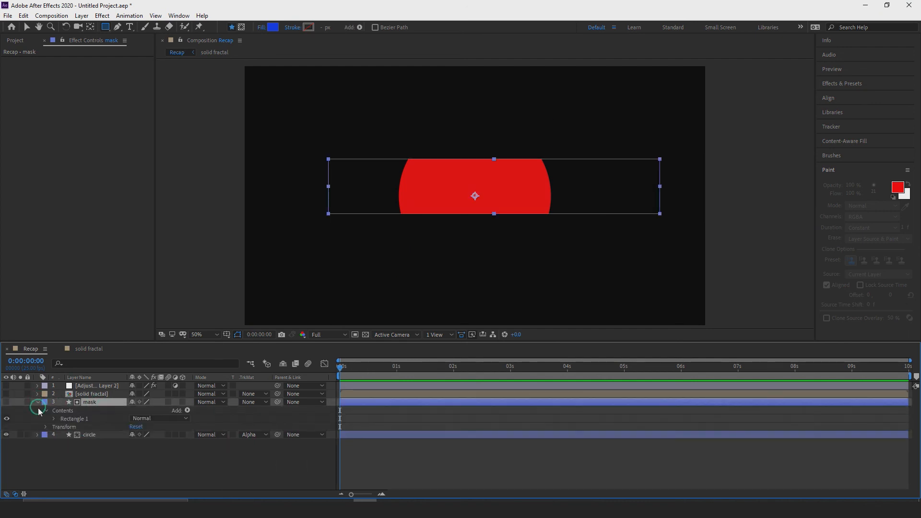
click(46, 427)
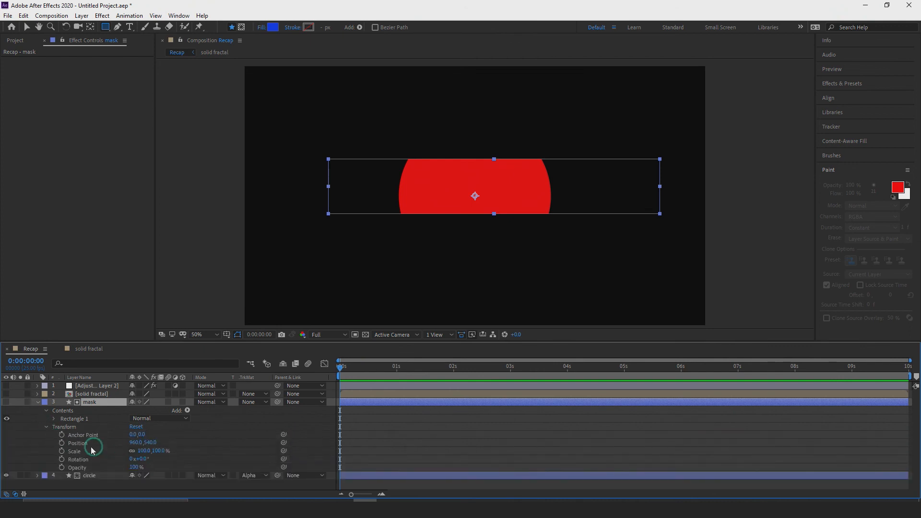
click(61, 442)
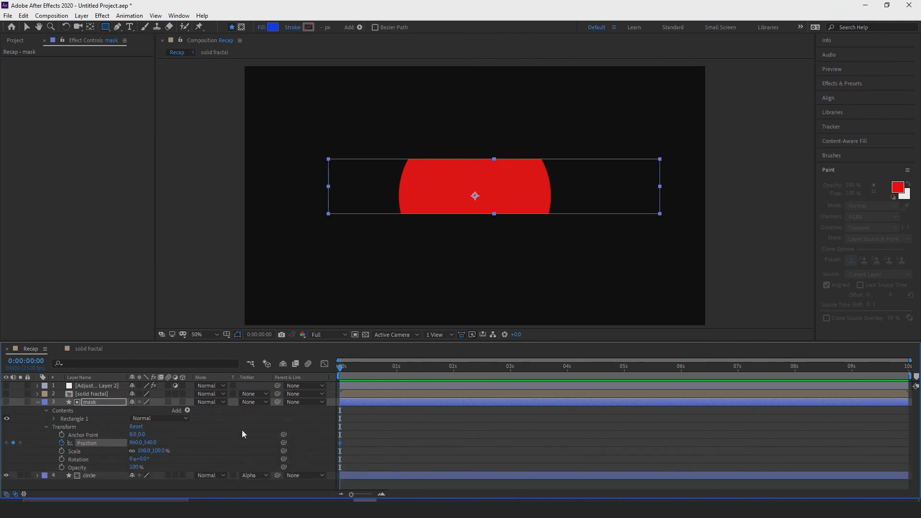
drag(150, 442, 12, 445)
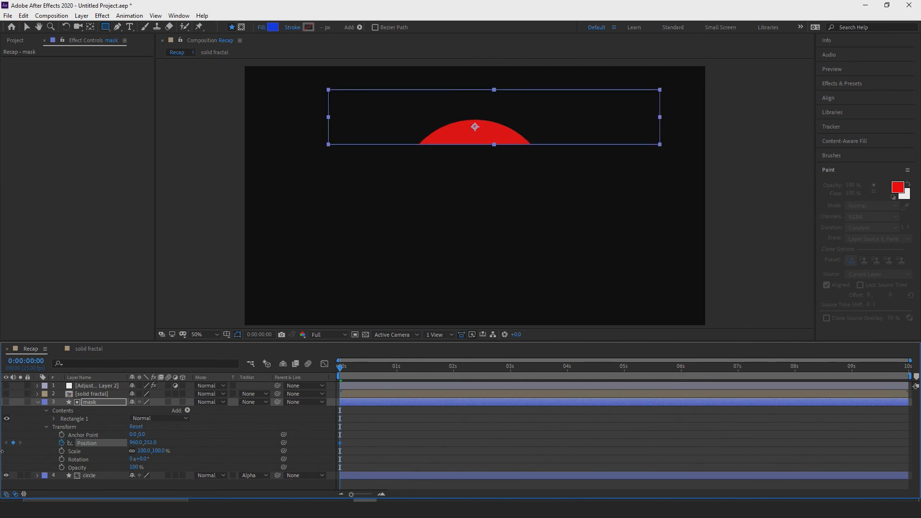
Keyframe the mask's Position at 960, 917 at 3 seconds, and return the current time to the start.
drag(341, 367, 510, 352)
drag(149, 442, 521, 434)
drag(510, 374, 355, 381)
drag(355, 380, 304, 383)
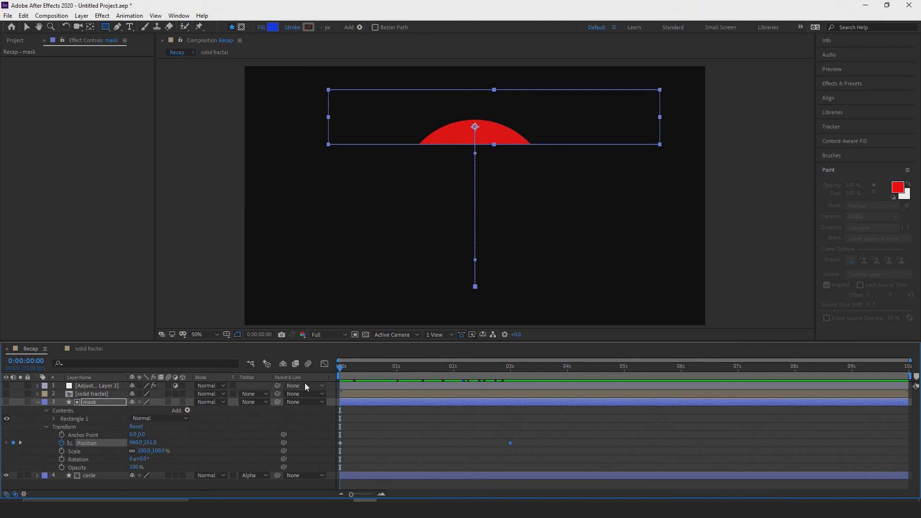
Play back the mask animation, return to the start, and collapse the mask layer's properties.
key(space)
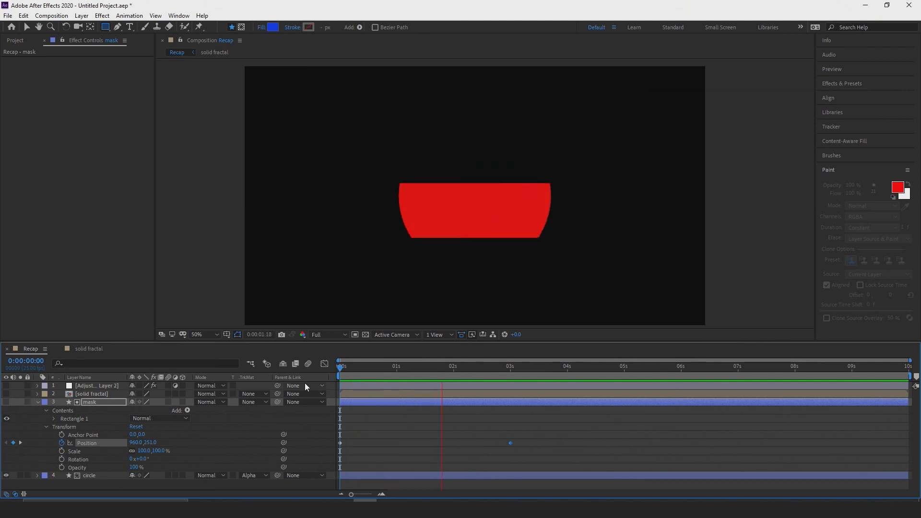
key(space)
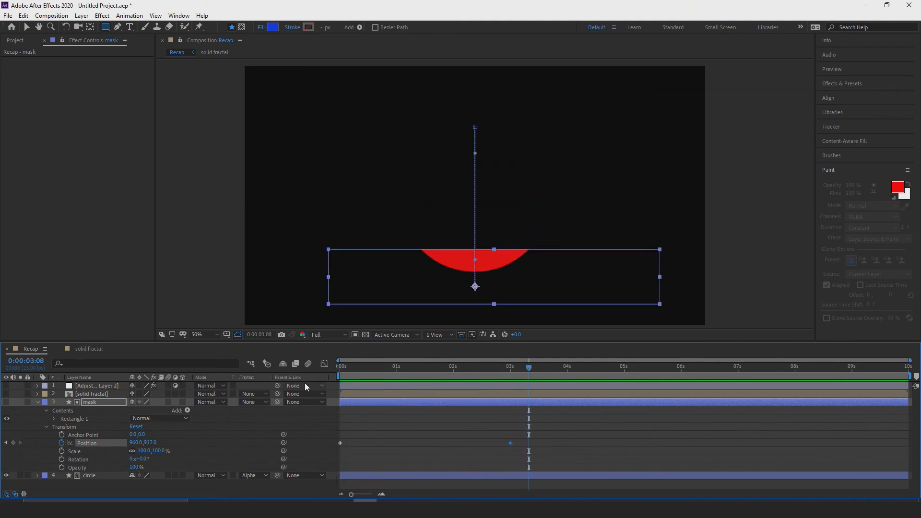
drag(532, 370, 330, 392)
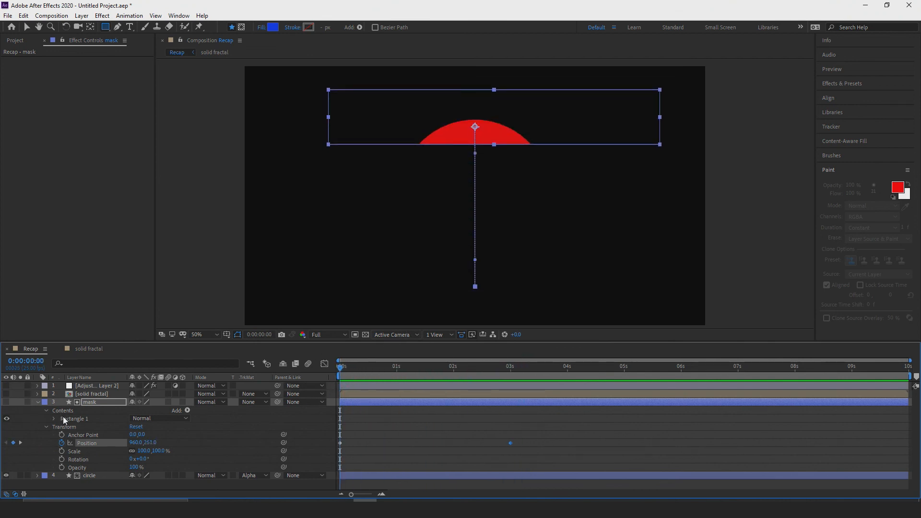
click(38, 402)
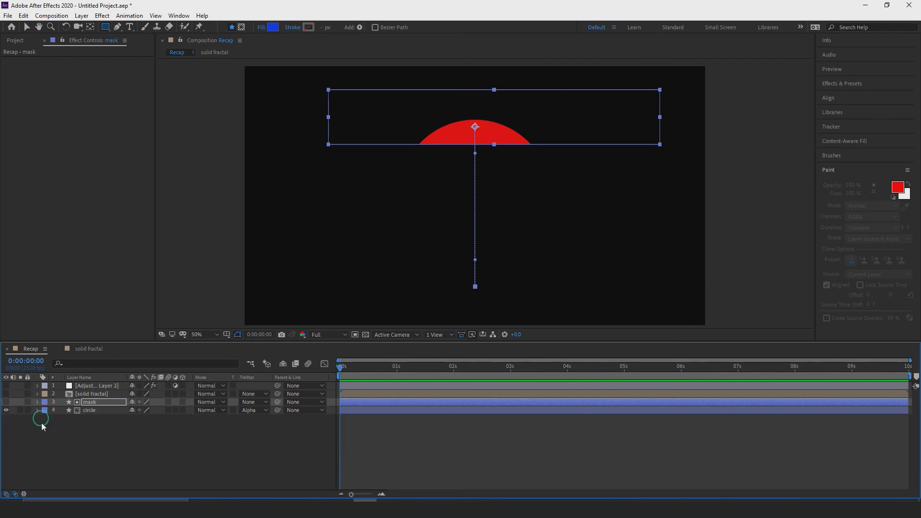
Lock the adjustment, solid fractal and mask layers, and unlock them again.
click(27, 385)
click(27, 394)
click(27, 402)
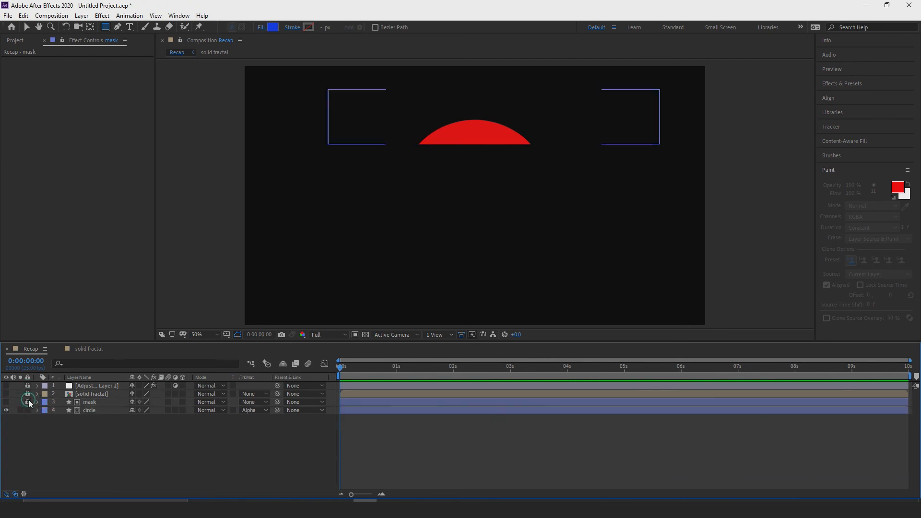
click(28, 395)
click(28, 387)
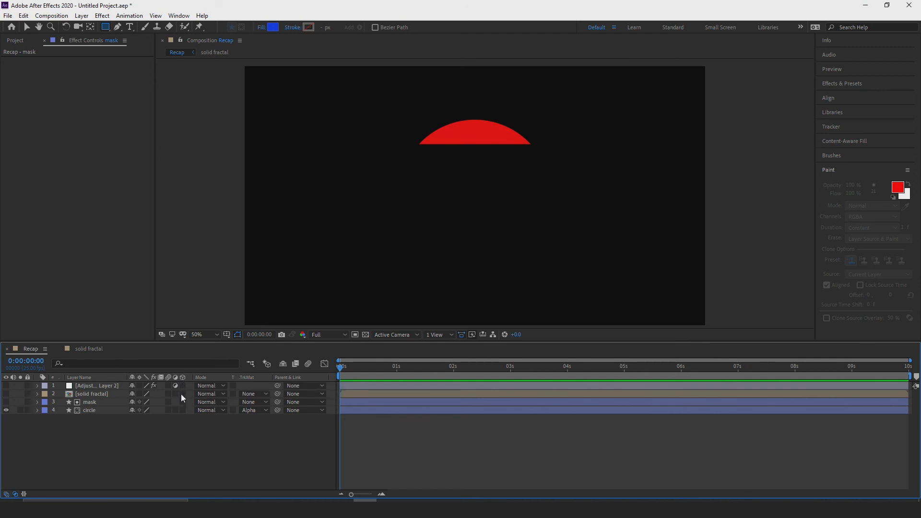
Turn on the 3D switch for all four layers, and turn it off again.
drag(183, 386, 182, 414)
click(182, 430)
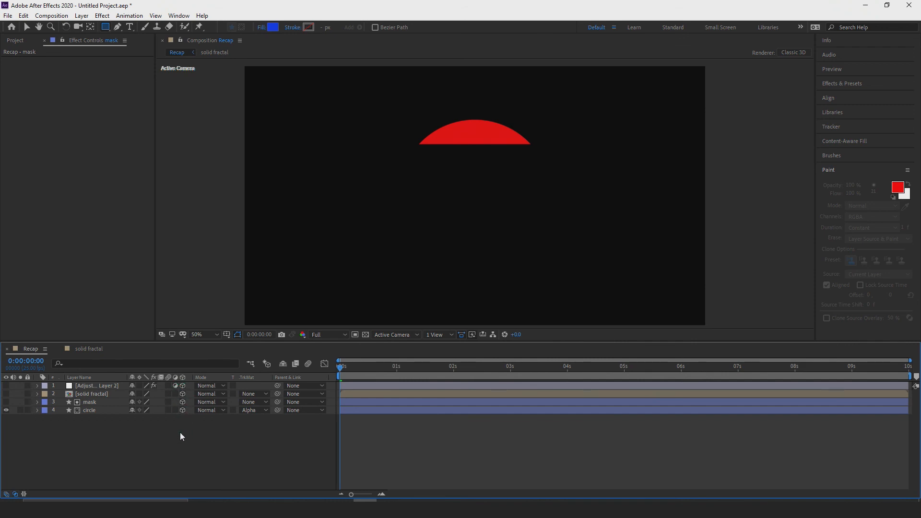
drag(182, 408, 183, 386)
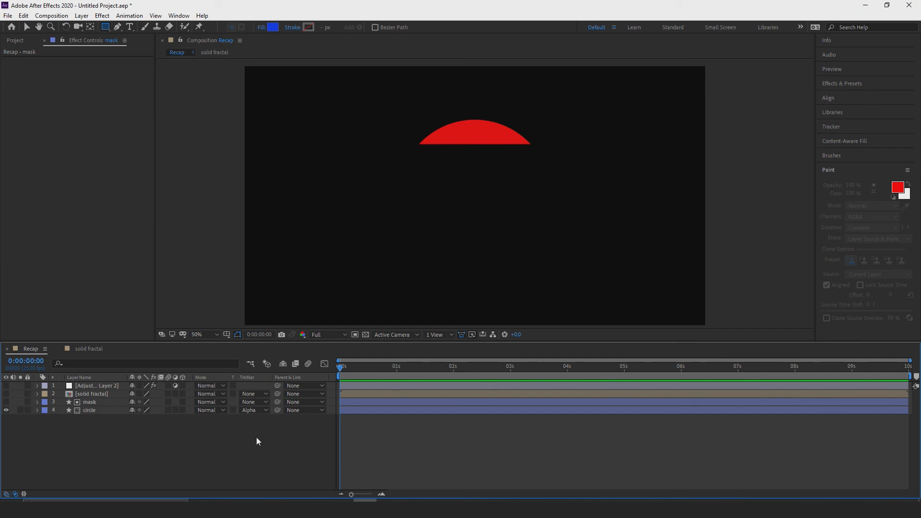
Scrub back and forth through the mask animation, and leave the current time at 0:00:01:02.
drag(343, 368, 416, 349)
key(ctrl+s)
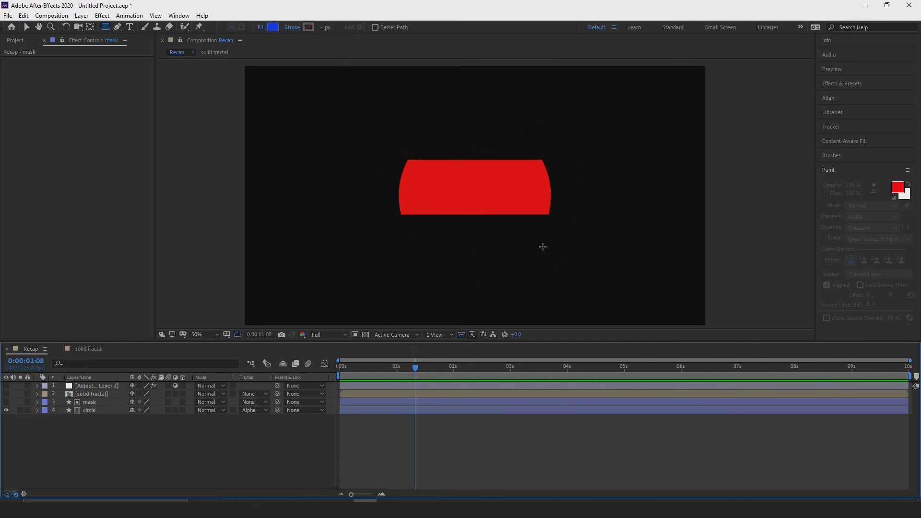
drag(415, 370, 338, 315)
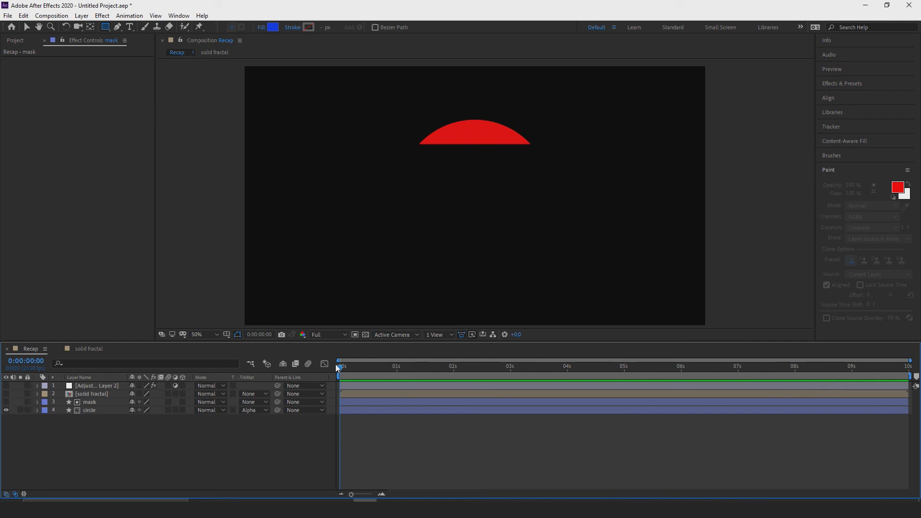
drag(339, 365, 320, 363)
drag(335, 370, 289, 312)
click(345, 367)
drag(345, 367, 402, 355)
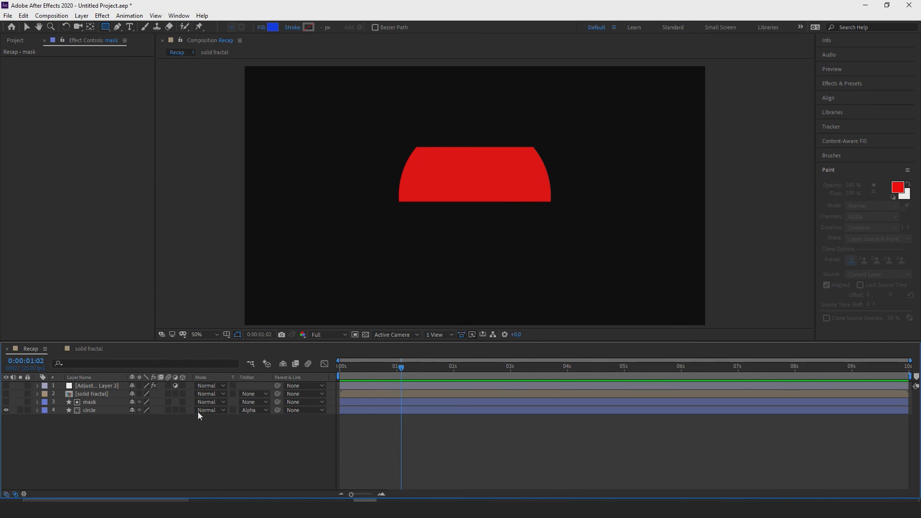
Show the project's item list, and return the focus to the Recap timeline.
click(67, 139)
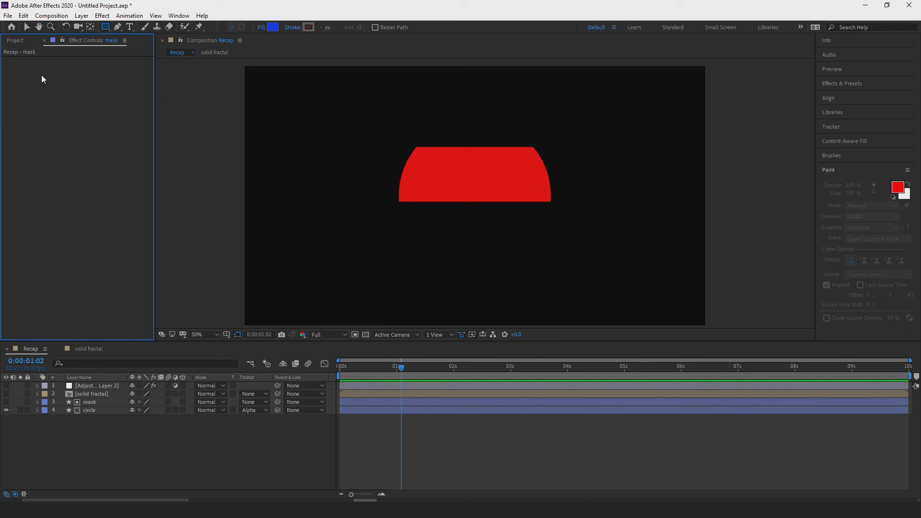
click(15, 41)
click(98, 91)
click(210, 468)
click(349, 408)
click(252, 235)
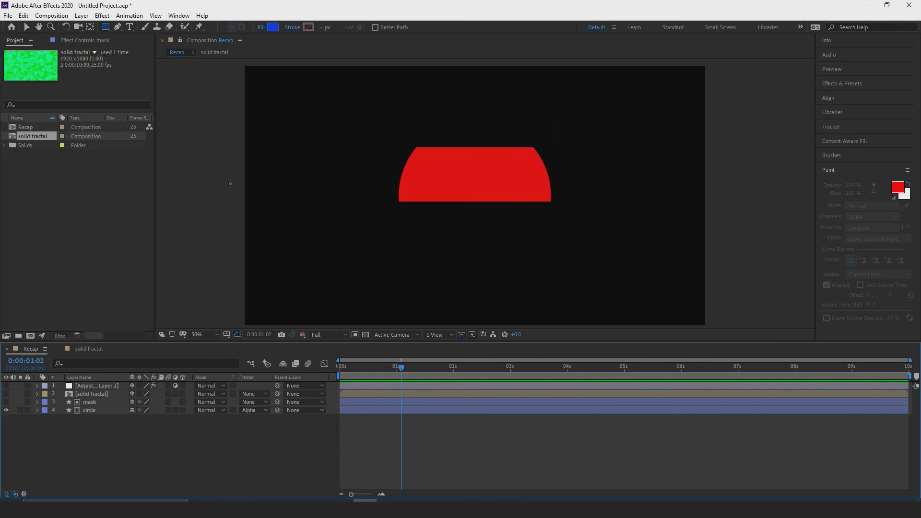
Add the Recap composition to the Adobe Media Encoder queue, review its export format and preset, and close Media Encoder.
click(54, 16)
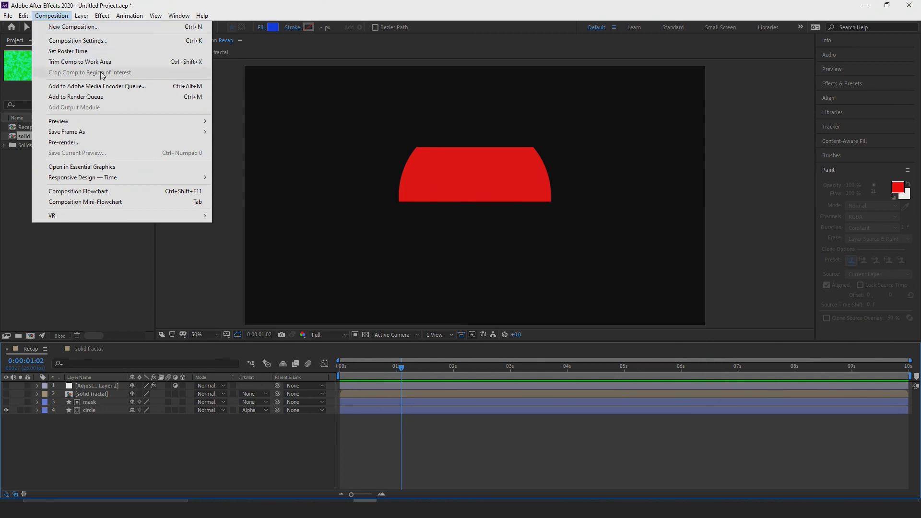
click(101, 87)
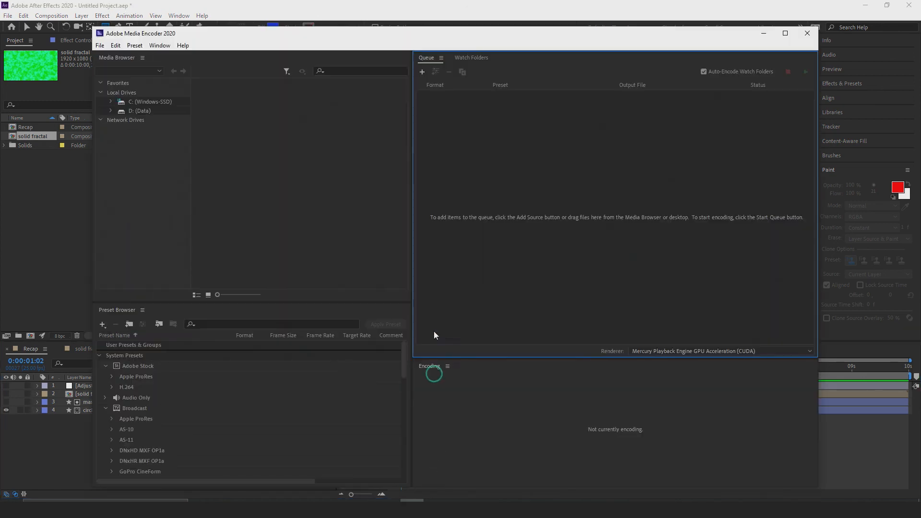
click(462, 266)
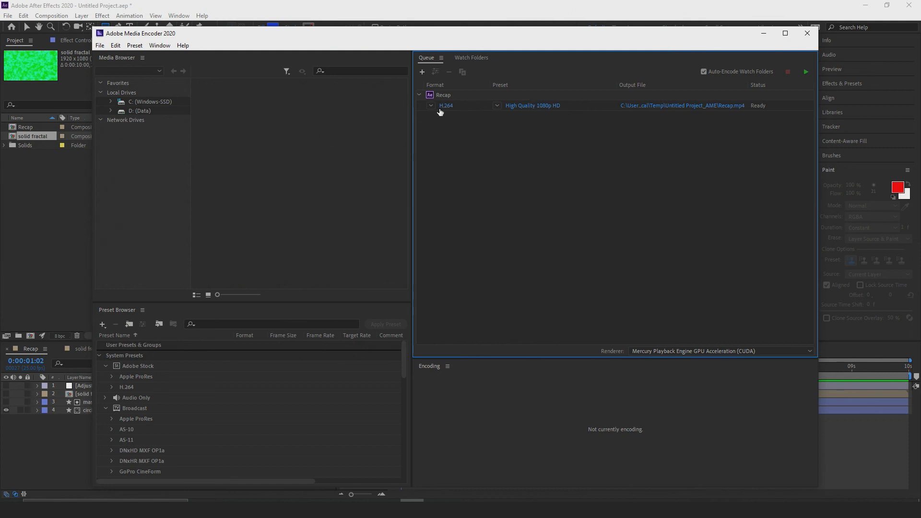
mouse_move(534, 108)
click(808, 33)
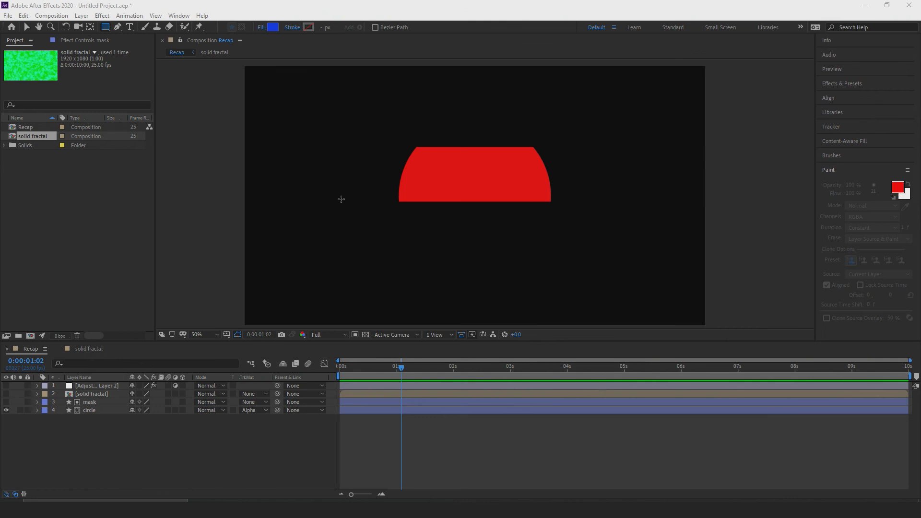
Show the transparency grid behind the Recap composition, and add the composition to the Render Queue.
click(366, 335)
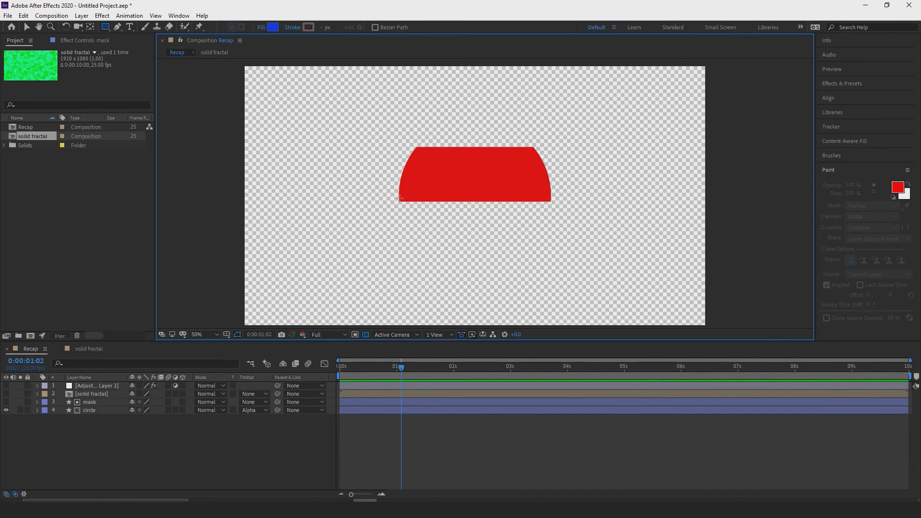
click(59, 17)
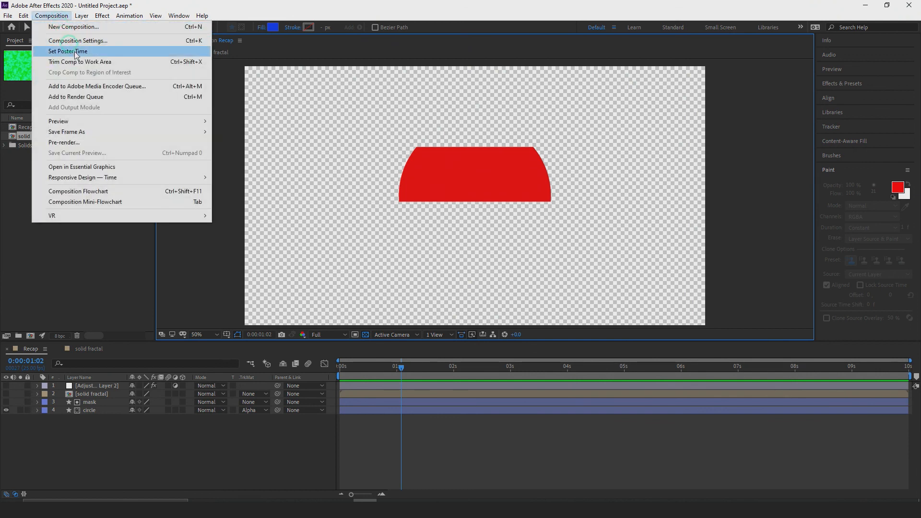
click(85, 98)
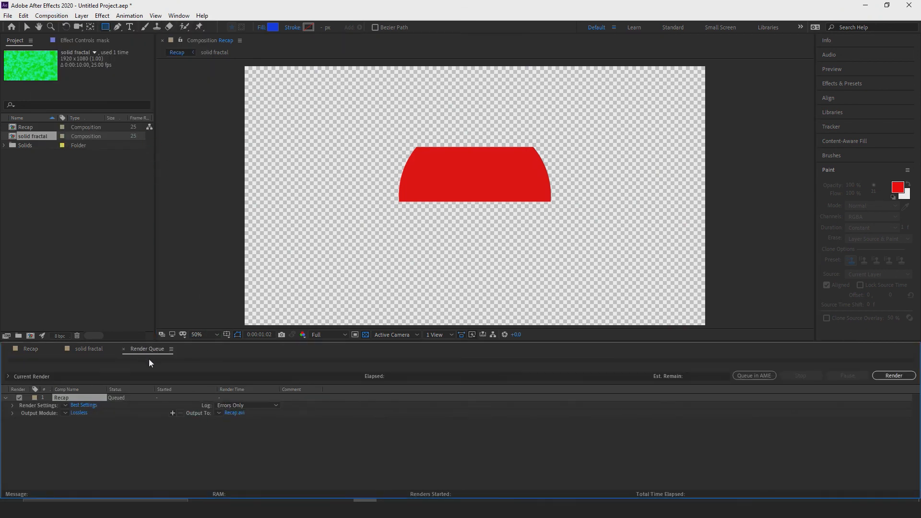
Keep the Recap render item's quality at Best, and accept its render settings.
click(84, 405)
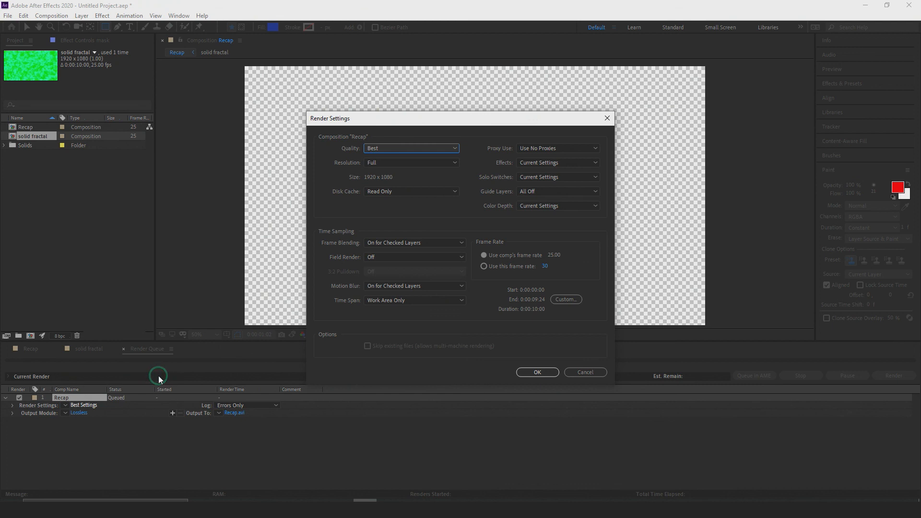
click(386, 149)
click(390, 147)
click(537, 372)
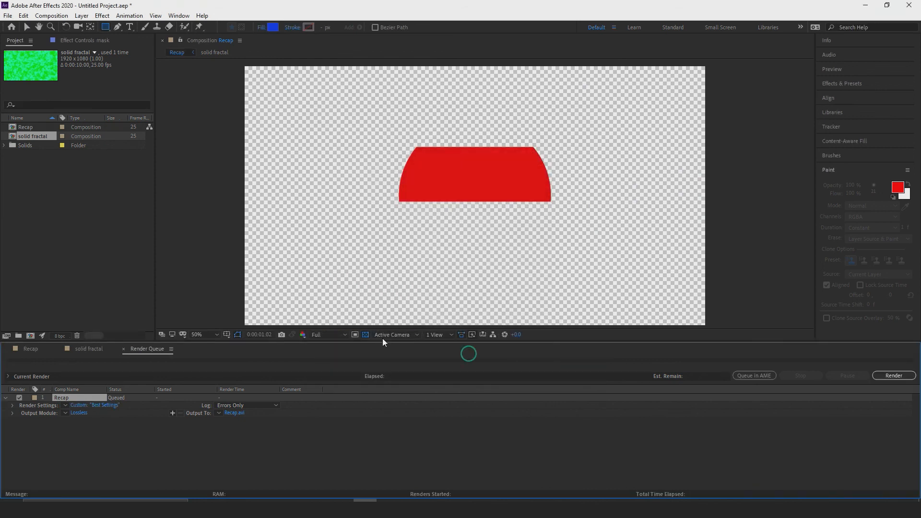
Set the Recap output module to the PNG Sequence format with RGB + Alpha channels.
click(77, 413)
click(416, 132)
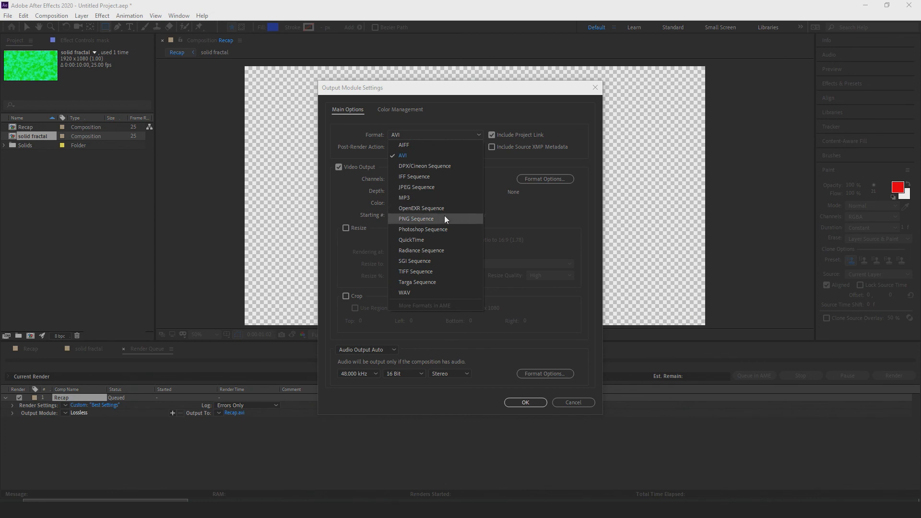
click(432, 219)
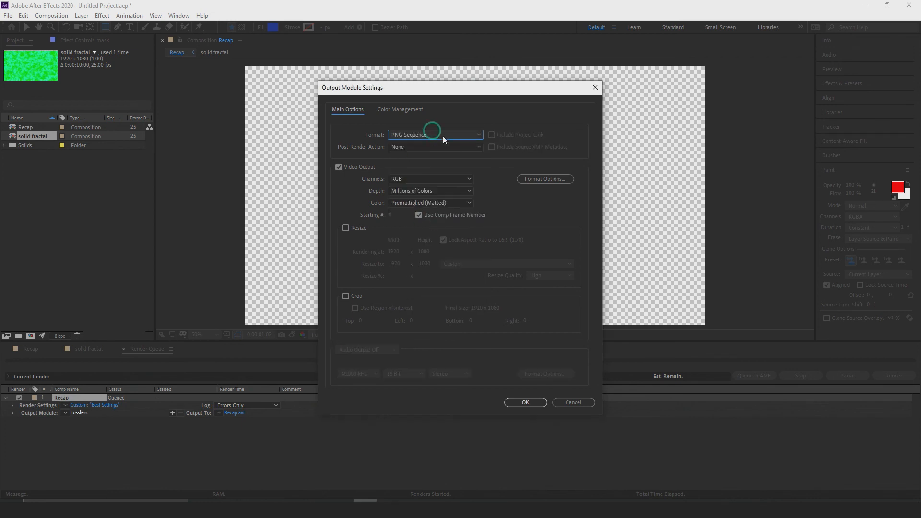
click(407, 179)
click(416, 209)
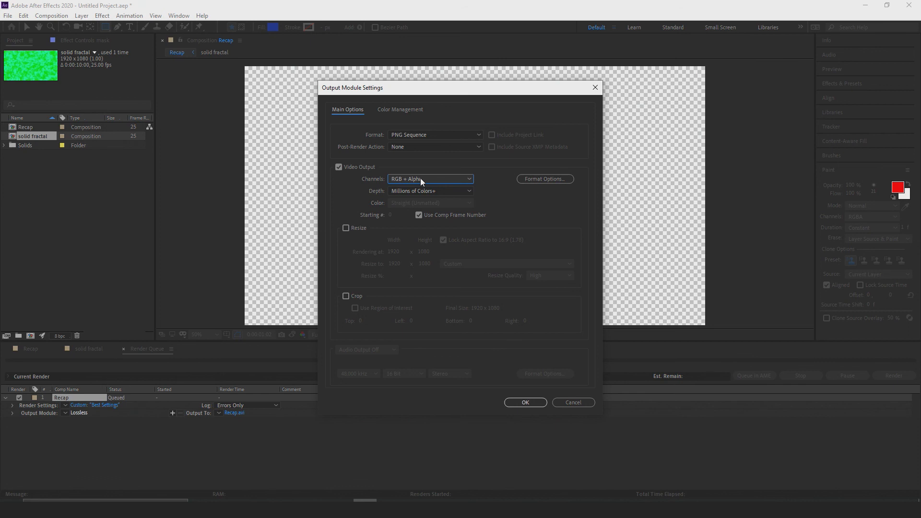
click(525, 403)
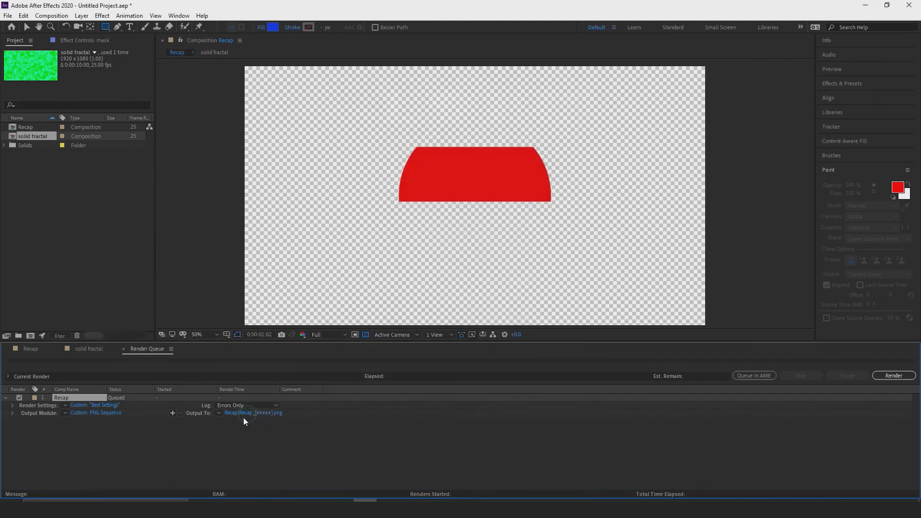
Create a Desktop folder named "testing png sequence" while choosing the Recap render's output location.
click(270, 415)
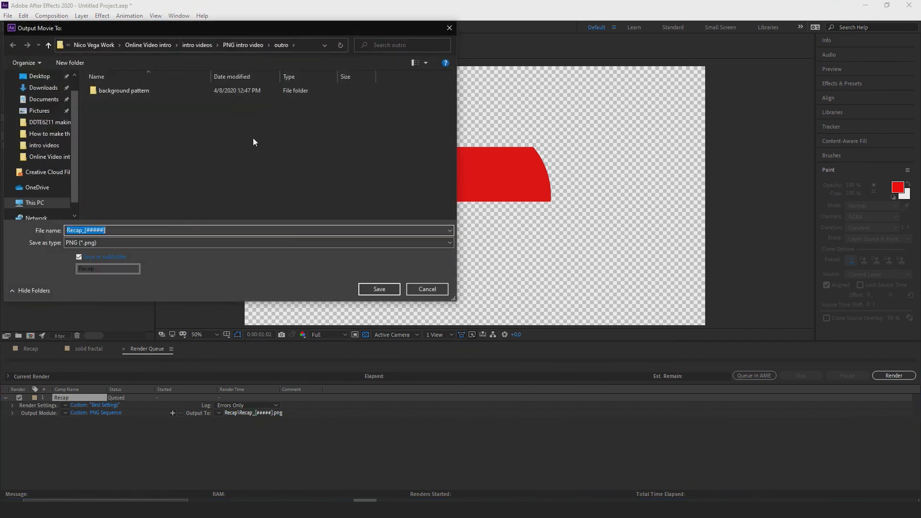
click(39, 76)
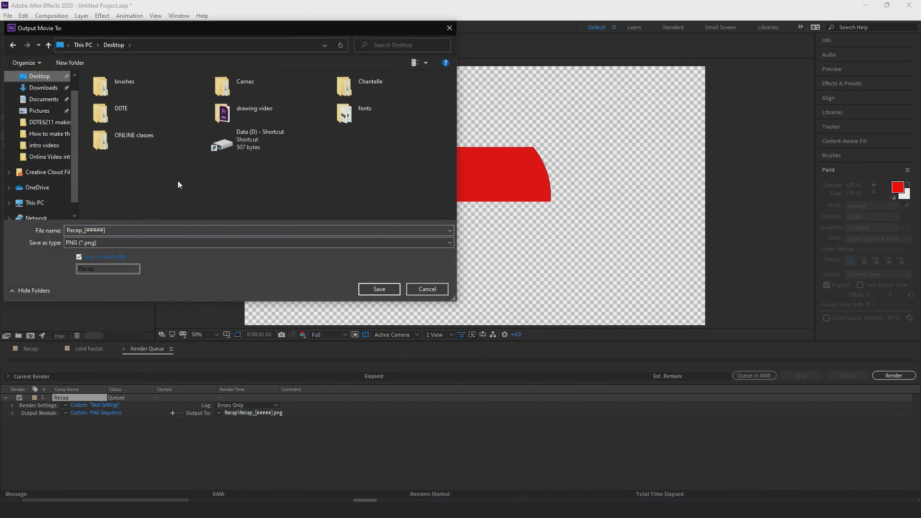
right_click(178, 180)
mouse_move(254, 267)
click(285, 265)
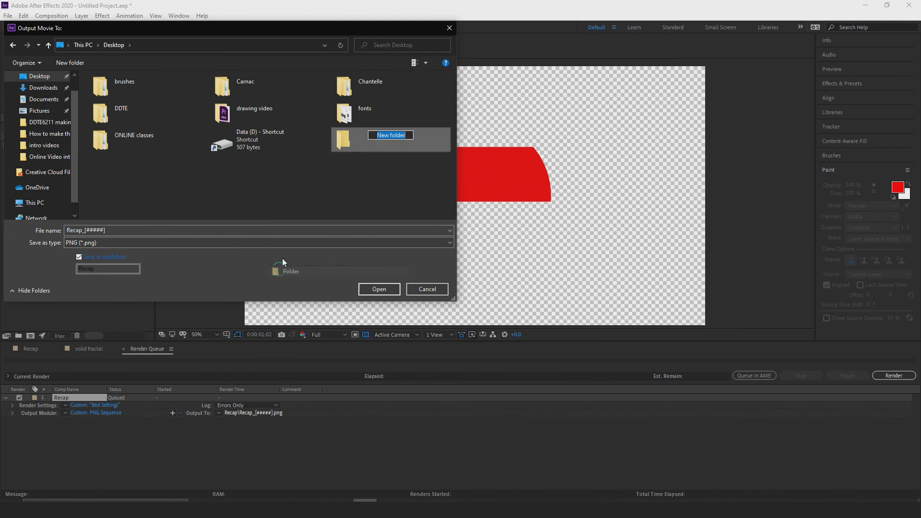
text(testing png sequence)
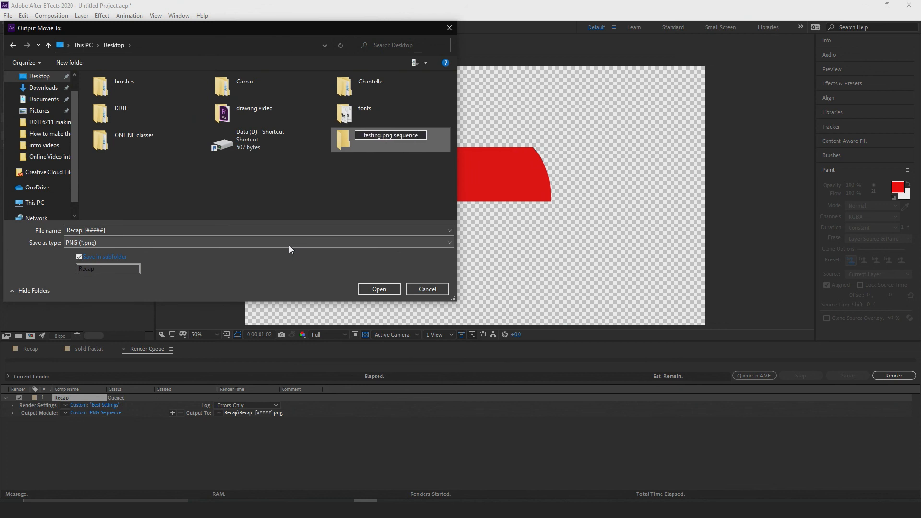
click(382, 291)
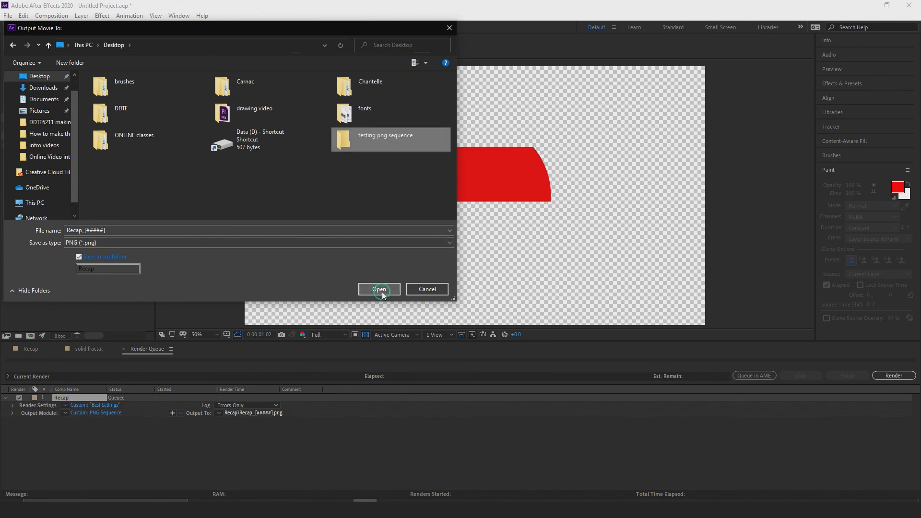
Save the Recap output into the testing png sequence folder, keeping the file name Recap_[#####], and render the queued item.
double_click(412, 151)
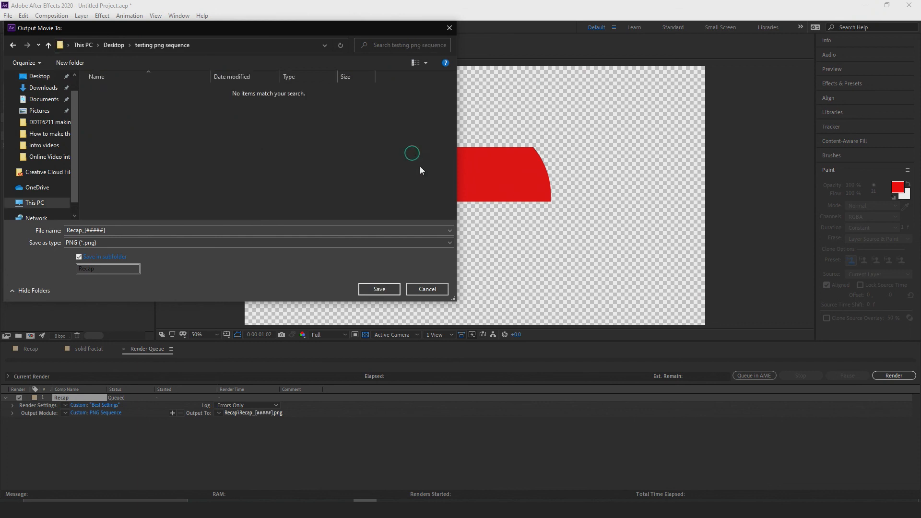
click(378, 289)
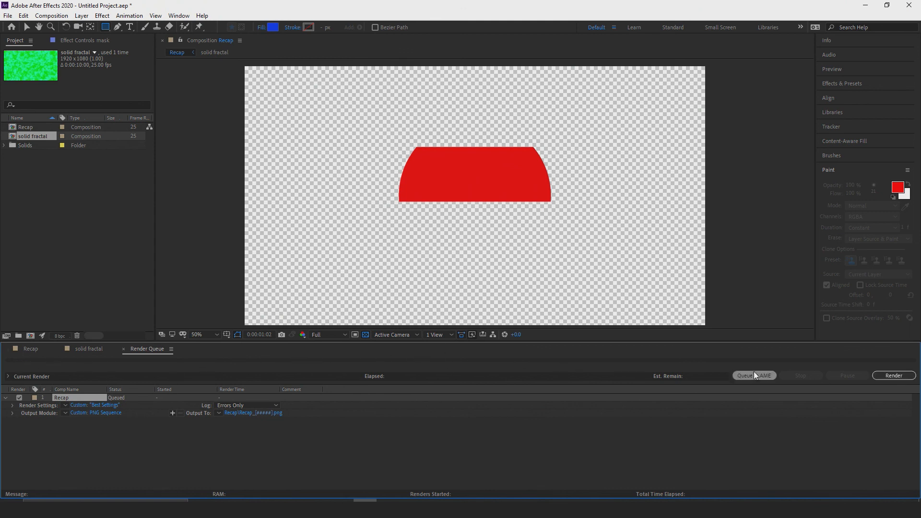
click(895, 376)
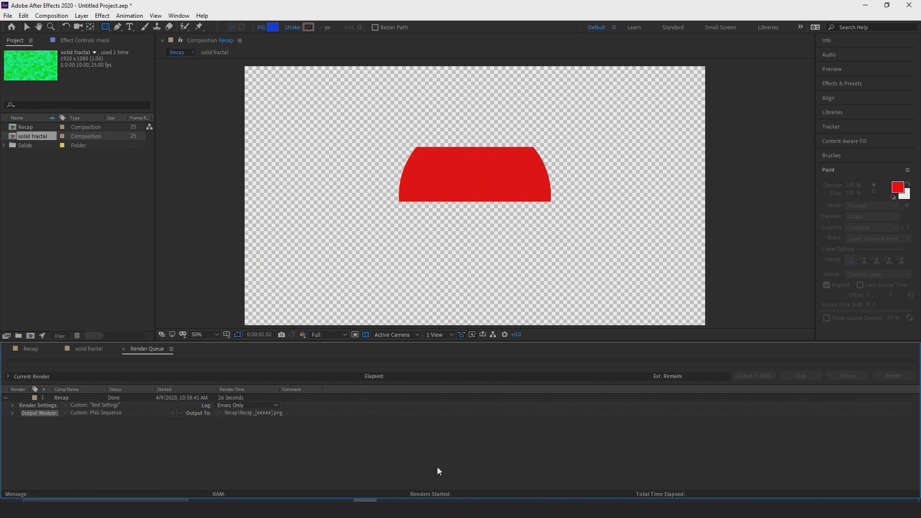
Switch to the Windows desktop and look through the rendered PNG frames in the Recap subfolder of testing png sequence.
mouse_move(389, 508)
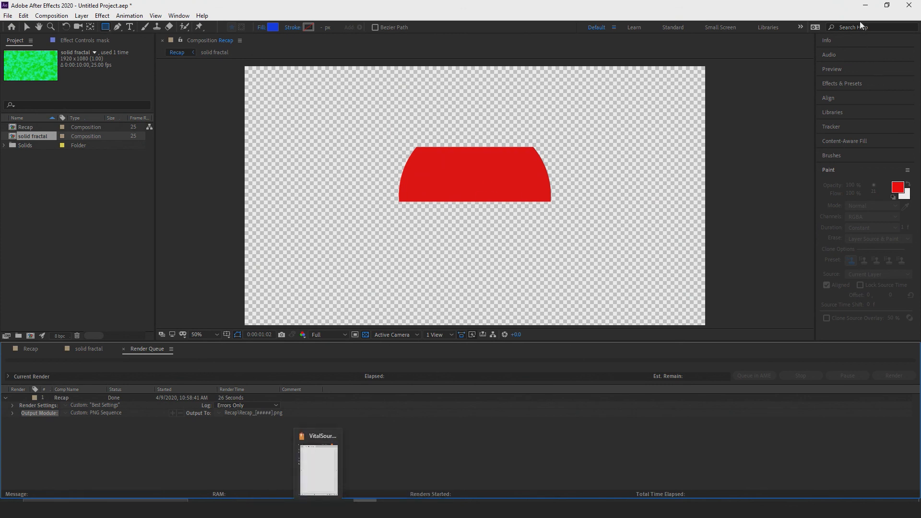
click(863, 6)
double_click(54, 166)
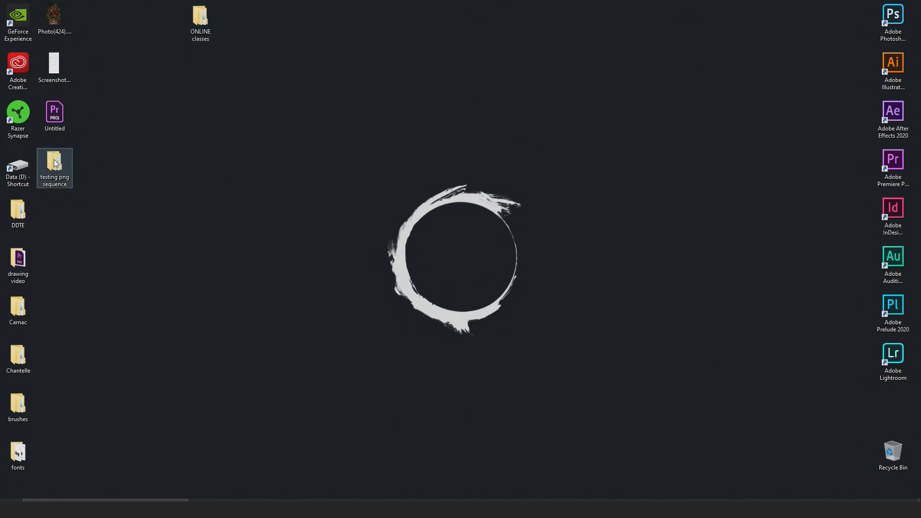
double_click(397, 152)
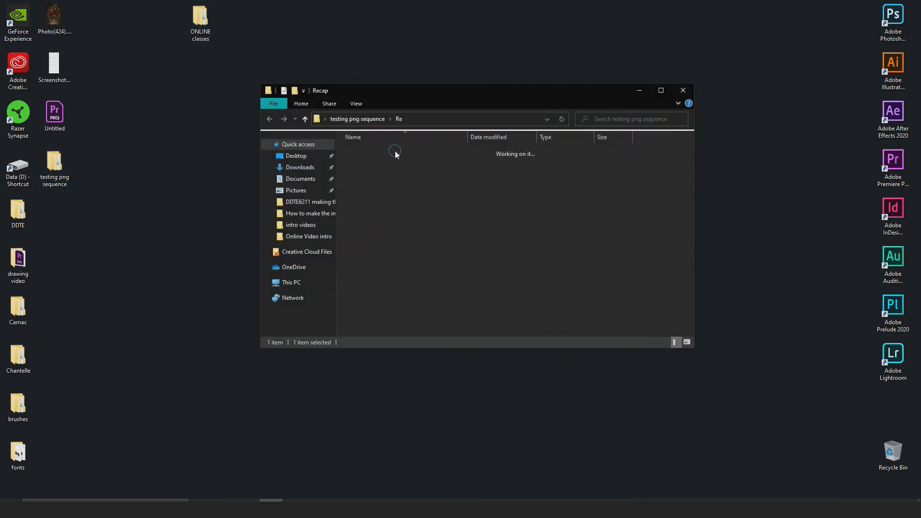
scroll(530, 195, down, 20)
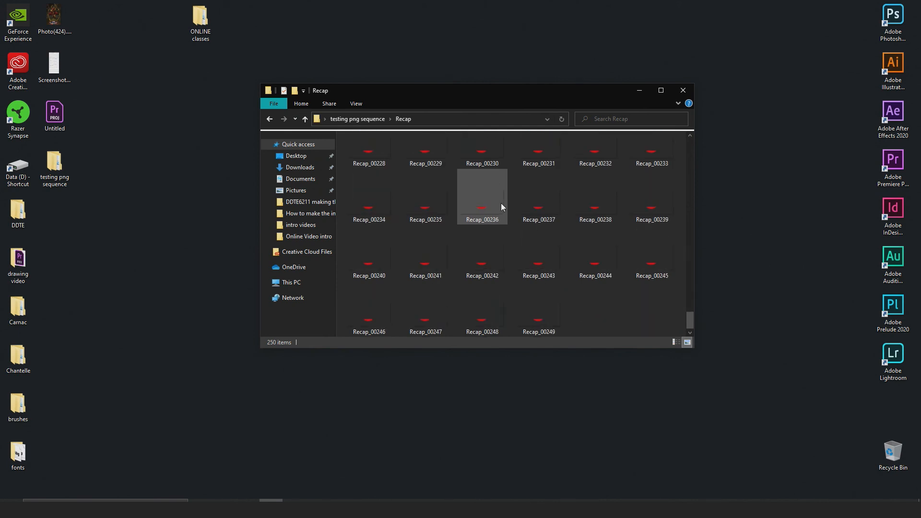
scroll(546, 318, down, 3)
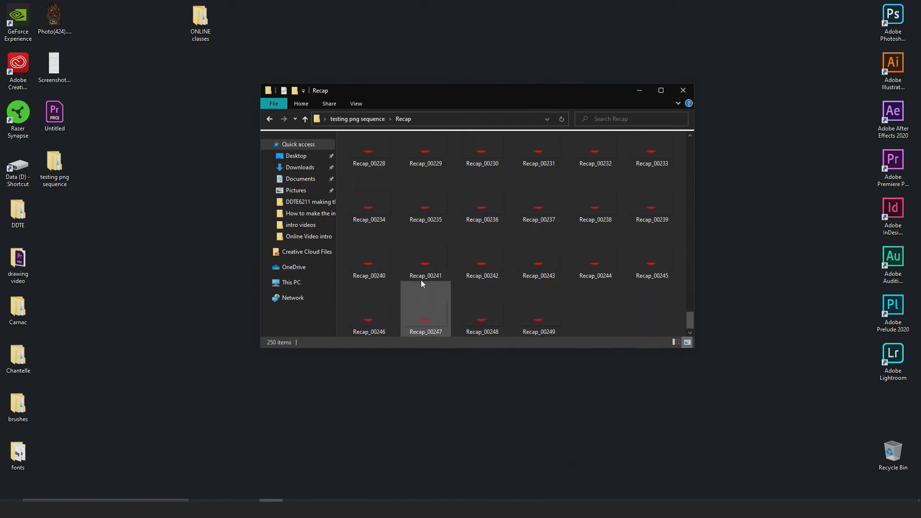
scroll(413, 274, up, 20)
scroll(408, 249, up, 3)
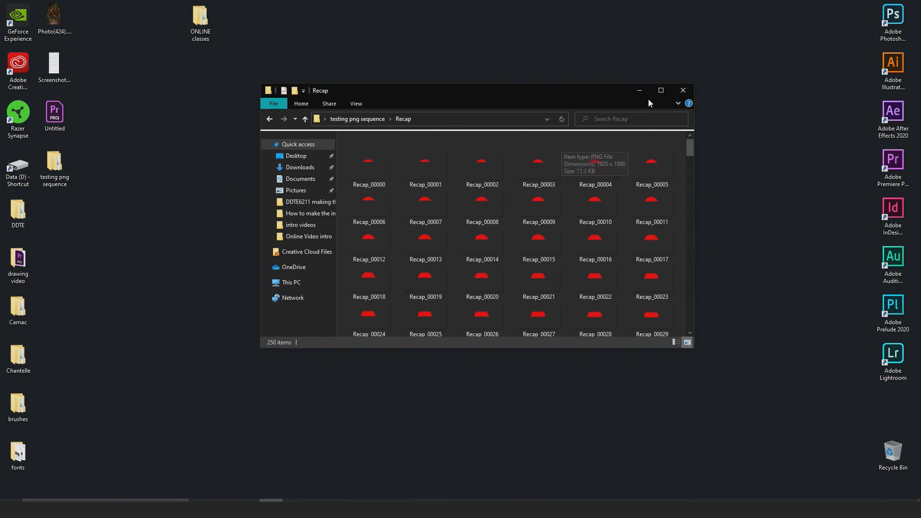
Back in After Effects, close the Render Queue and the solid fractal timeline, and move Recap's playhead to 0:00:00:00.
click(389, 509)
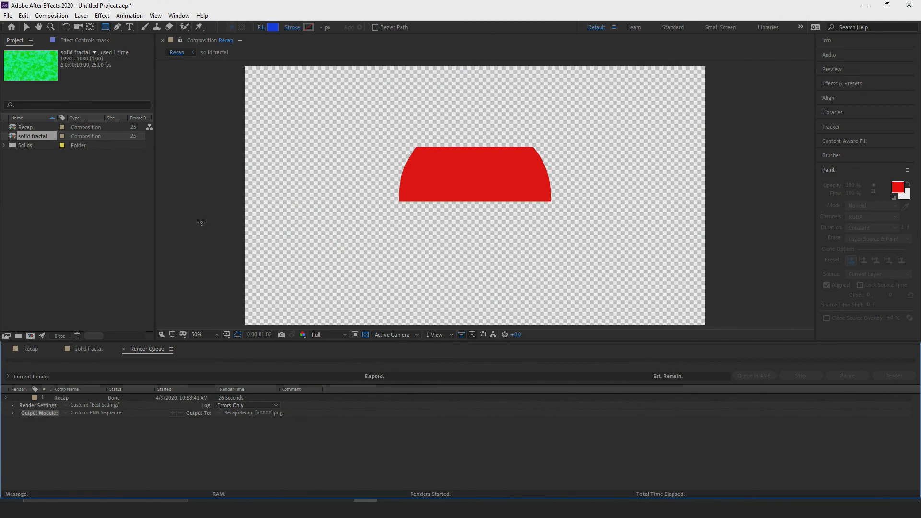
click(110, 348)
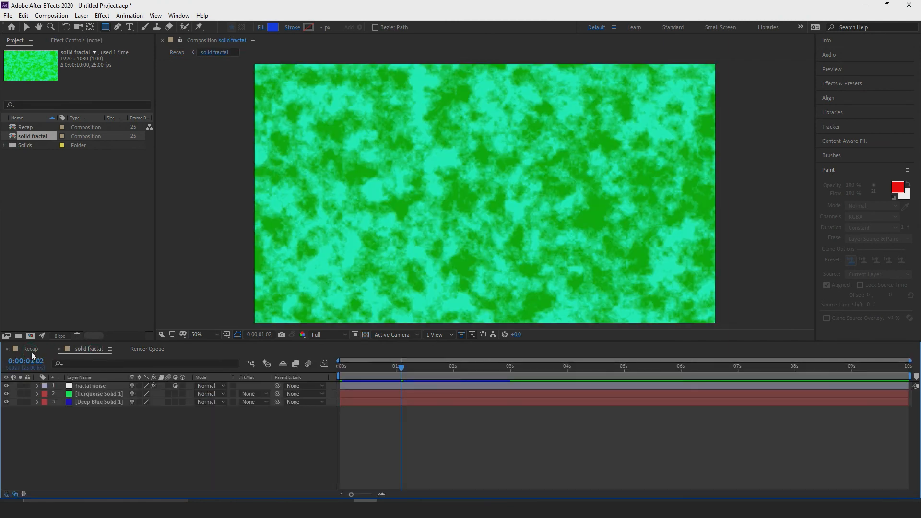
click(147, 349)
click(124, 349)
click(97, 353)
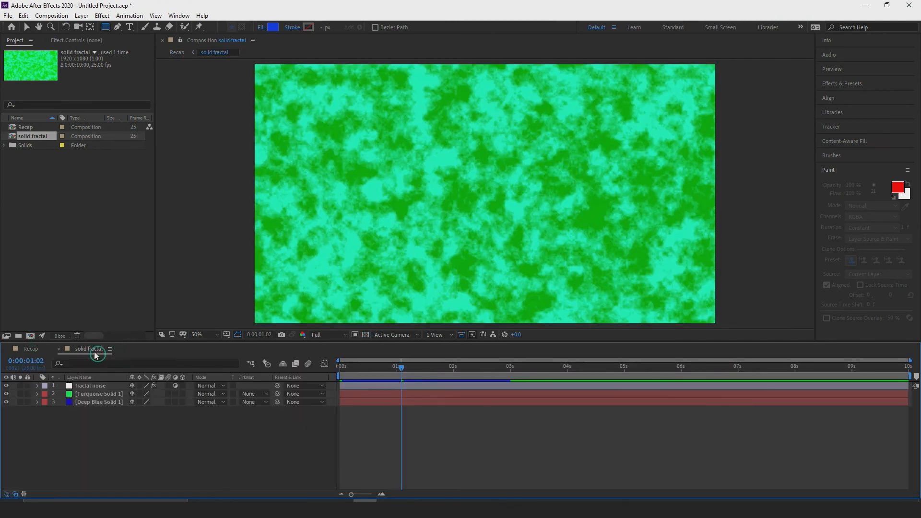
click(59, 348)
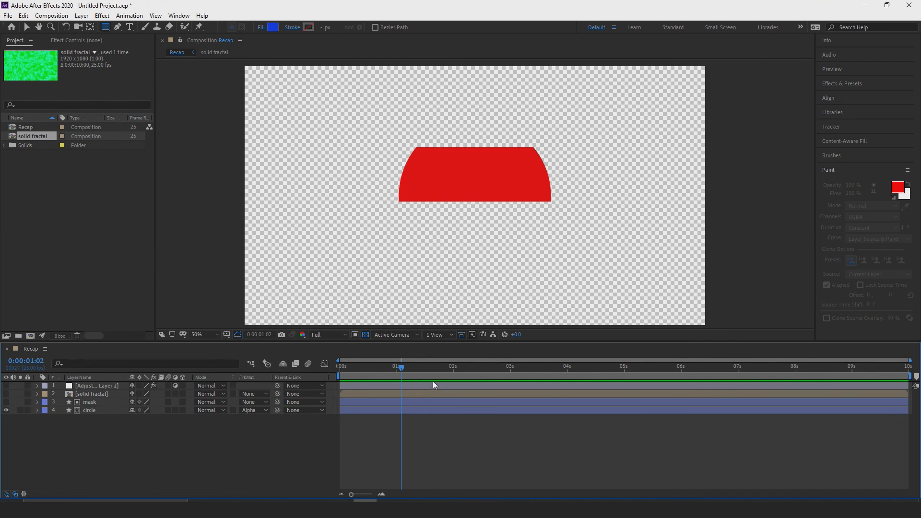
drag(401, 367, 254, 379)
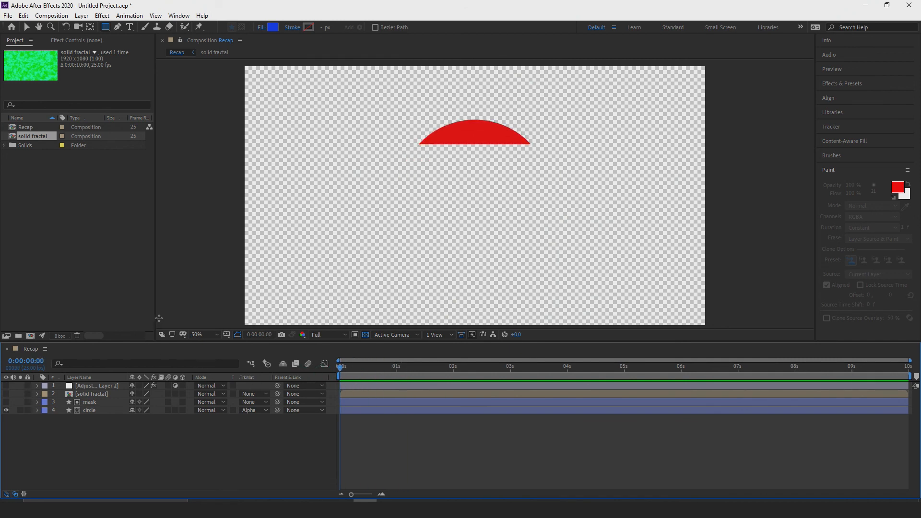